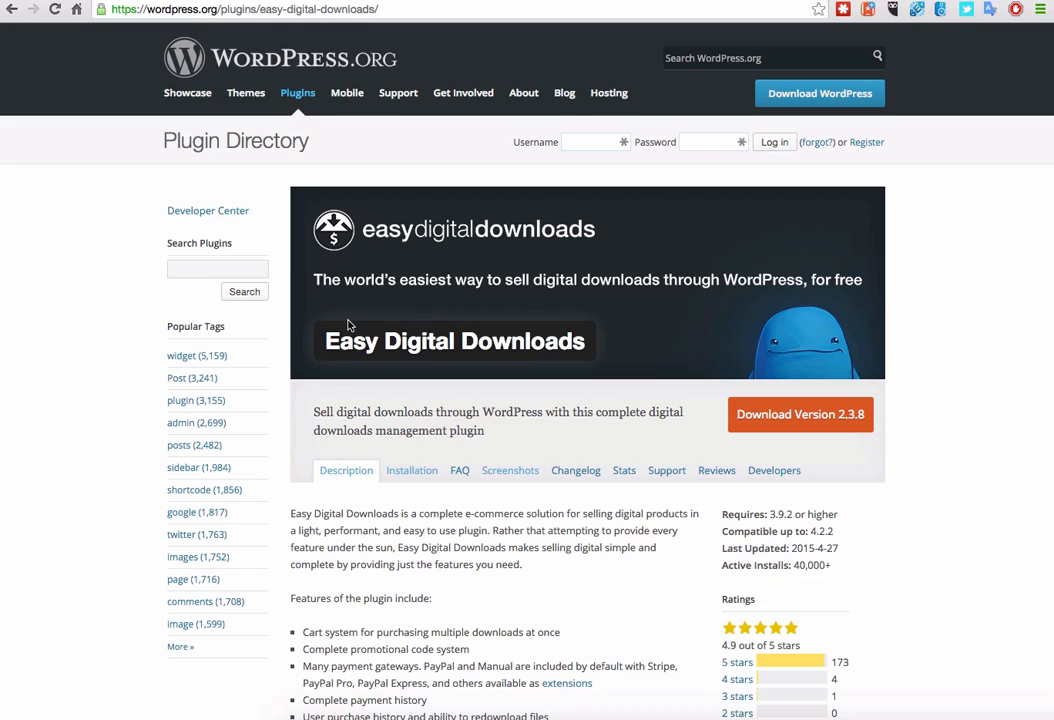
Step: Read through the Easy Digital Downloads plugin page on wordpress.org
{"action": "triple_click", "coordinate": [520, 345]}
{"action": "key", "text": "super+c"}
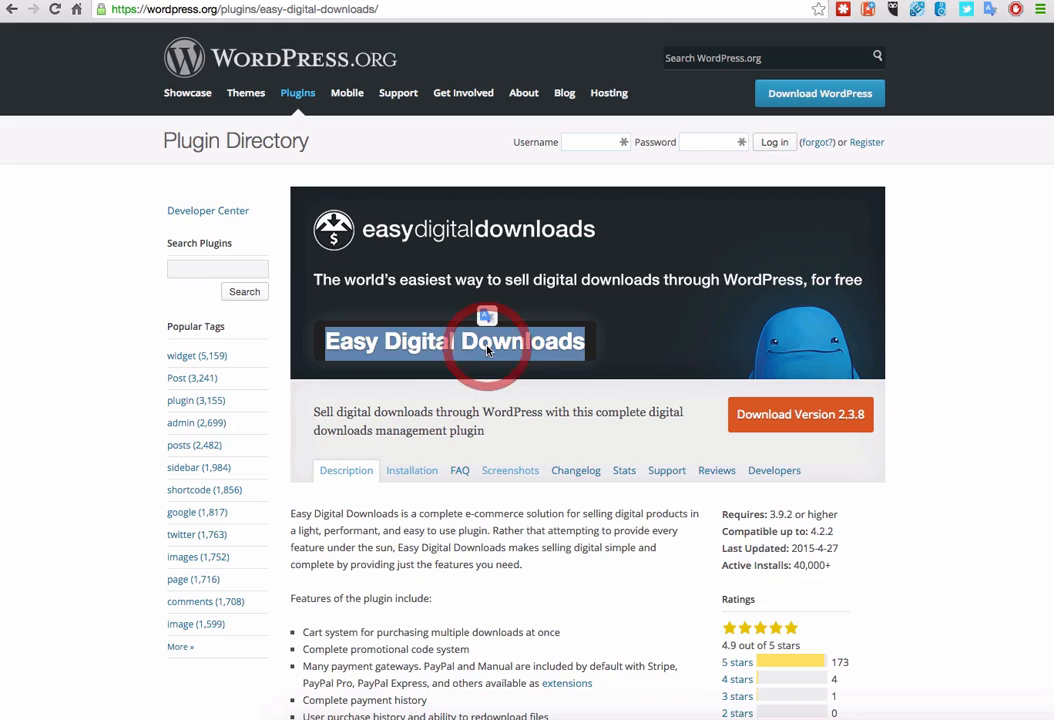
{"action": "left_click", "coordinate": [620, 328]}
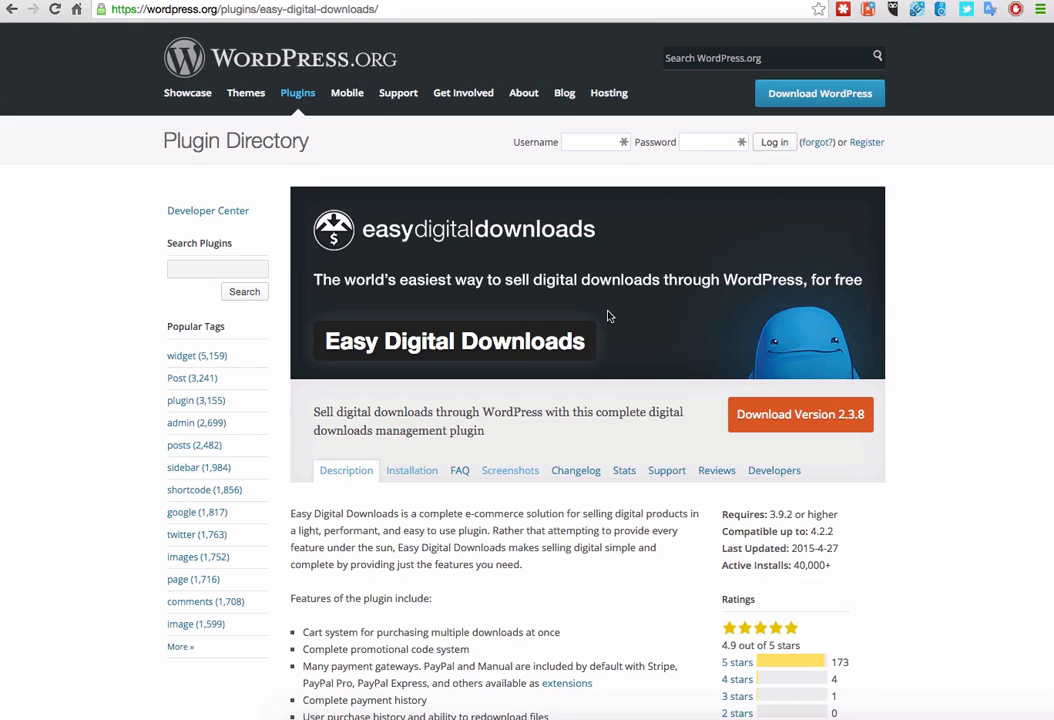
{"action": "scroll", "coordinate": [540, 340], "scroll_direction": "down", "scroll_amount": 2}
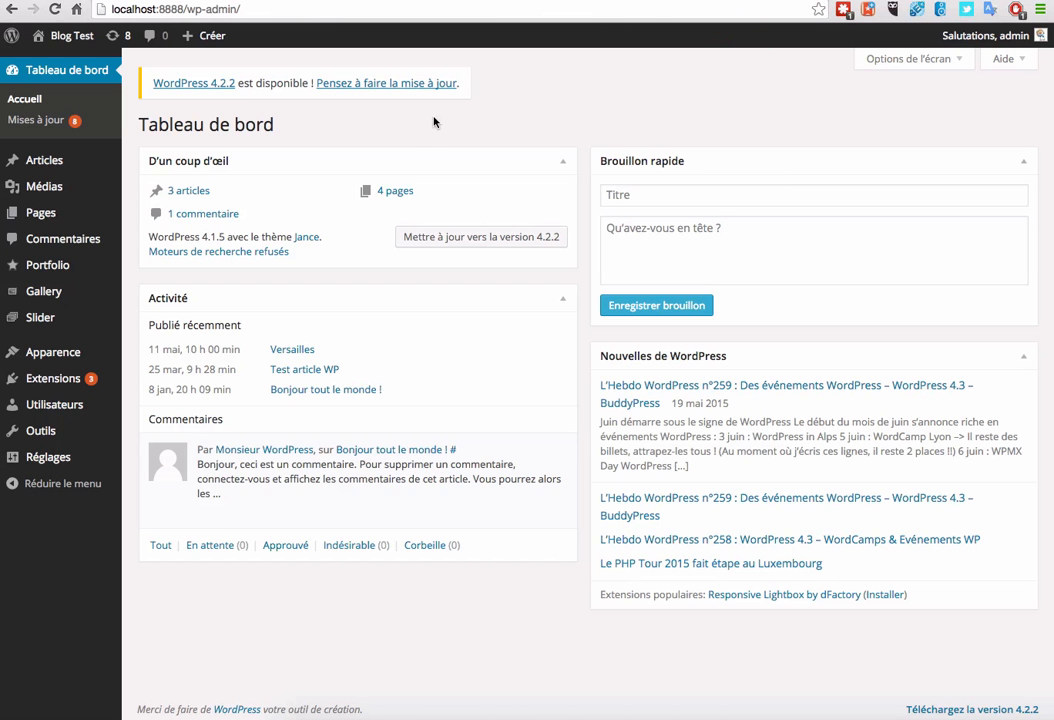
Step: Search the extension directory for Easy Digital Downloads and install version 2.3.8
{"action": "mouse_move", "coordinate": [110, 379]}
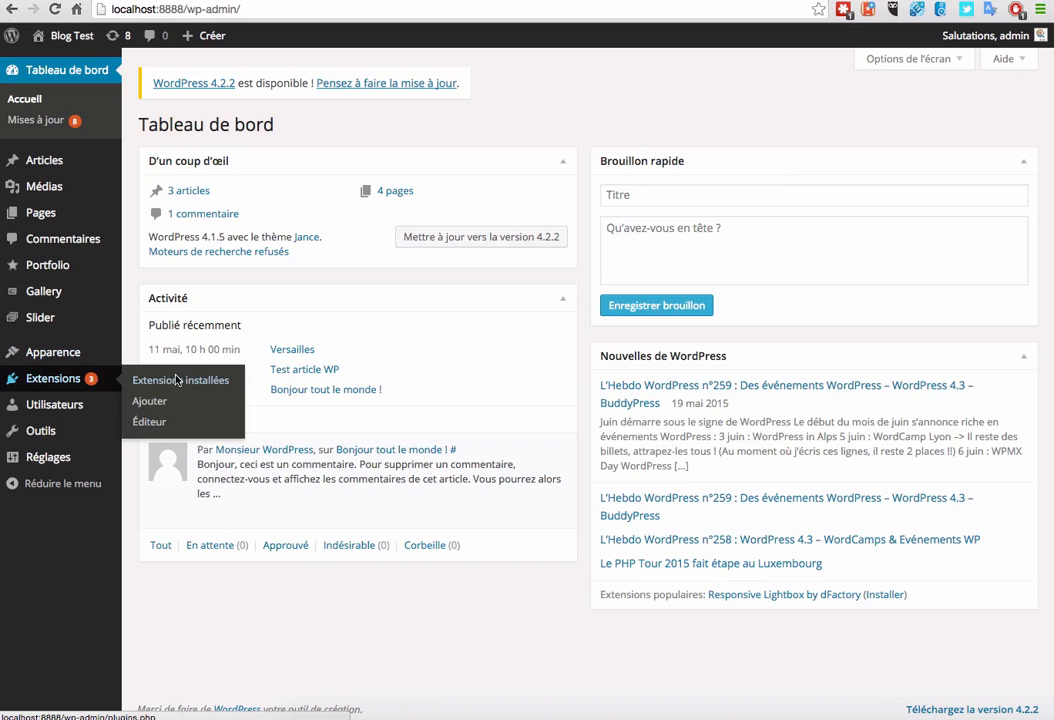
{"action": "left_click", "coordinate": [181, 402]}
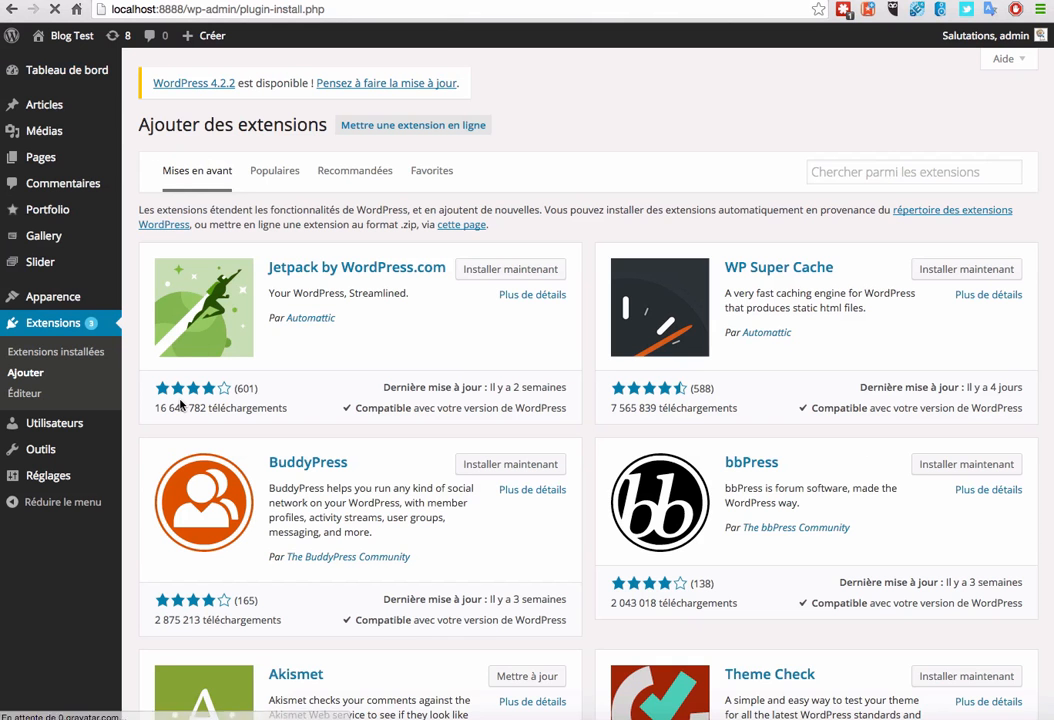
{"action": "left_click", "coordinate": [901, 176]}
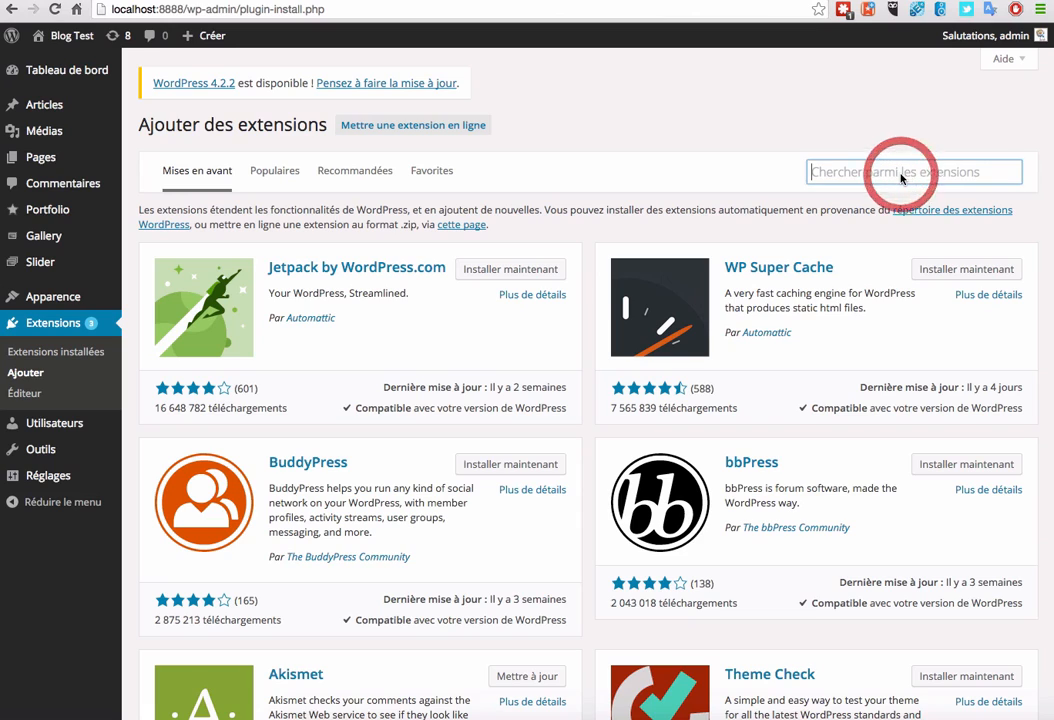
{"action": "key", "text": "super+v"}
{"action": "key", "text": "Return"}
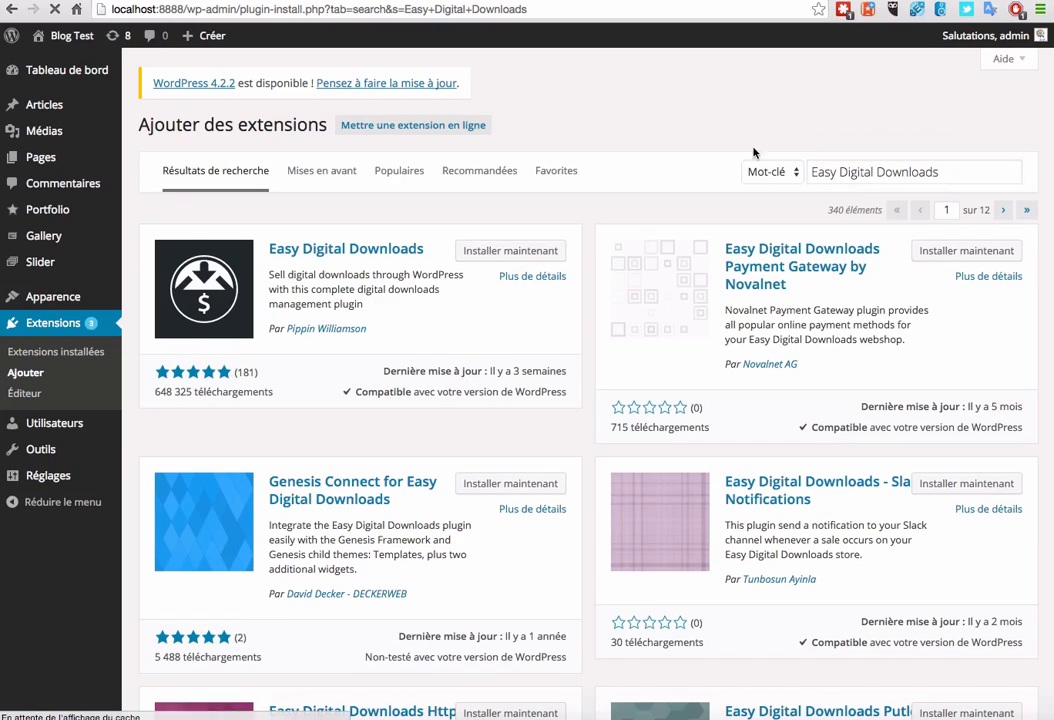
{"action": "left_click", "coordinate": [508, 250]}
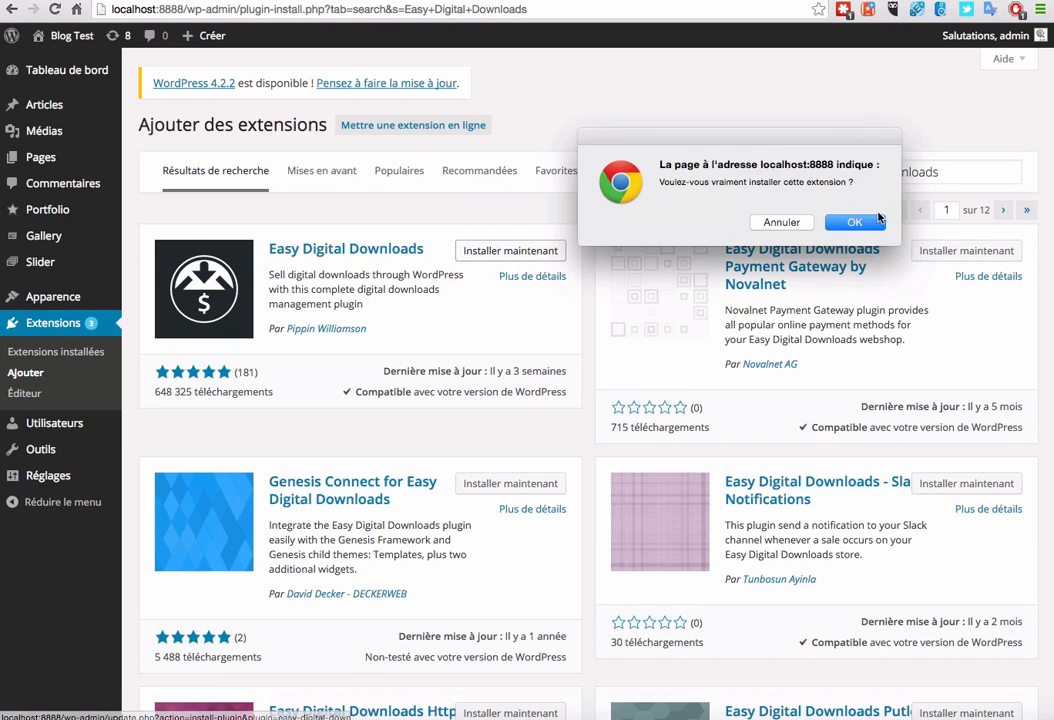
{"action": "left_click", "coordinate": [866, 222]}
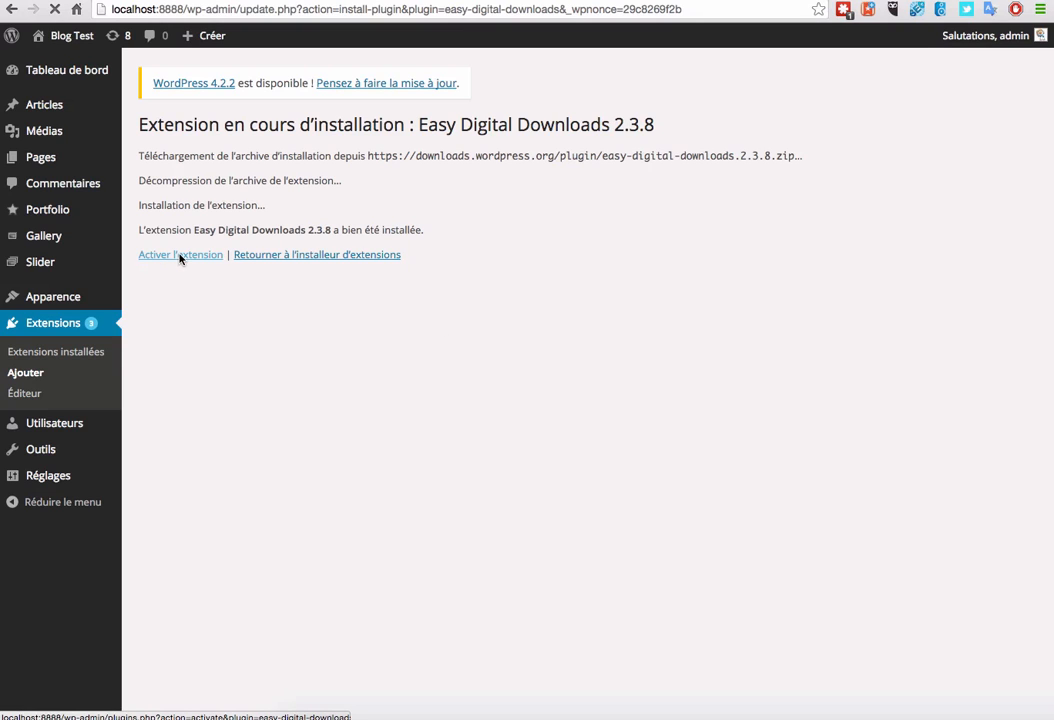
Step: Activate Easy Digital Downloads and read its Getting Started page, noting the [downloads] shortcode
{"action": "left_click", "coordinate": [181, 256]}
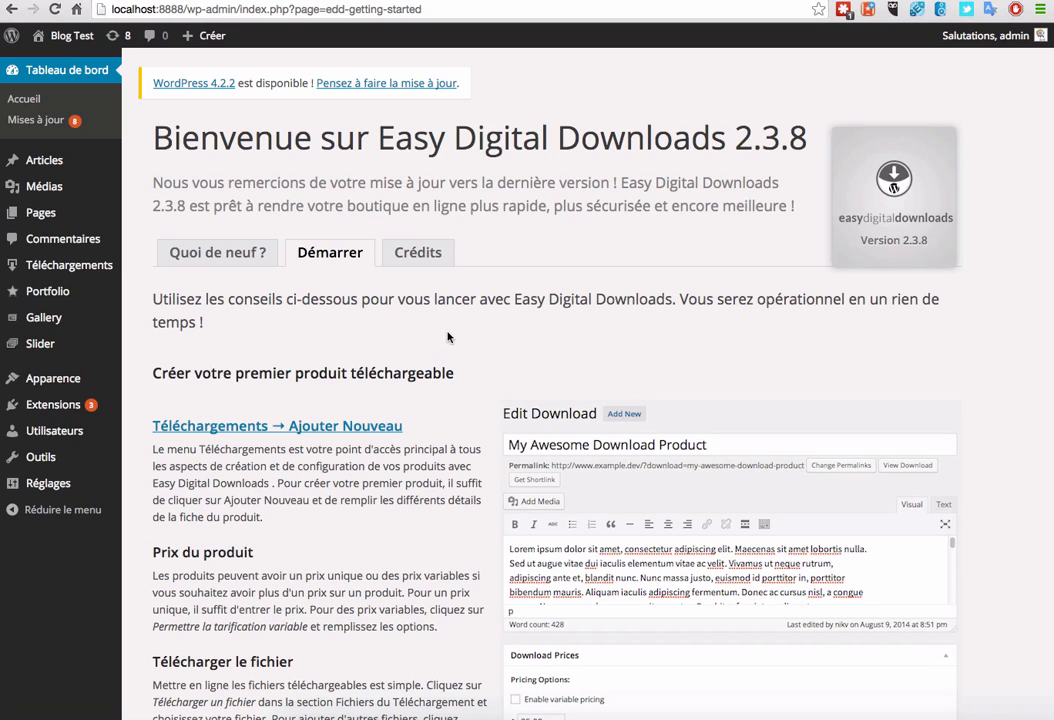
{"action": "scroll", "coordinate": [446, 340], "scroll_direction": "down", "scroll_amount": 2}
{"action": "scroll", "coordinate": [446, 331], "scroll_direction": "down", "scroll_amount": 2}
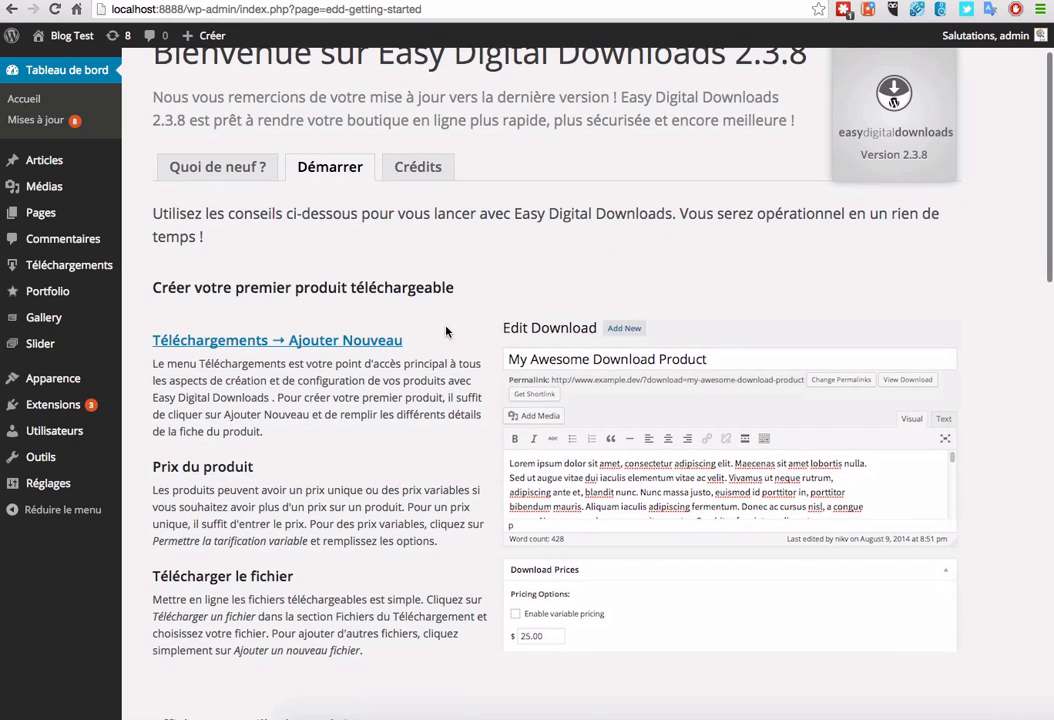
{"action": "scroll", "coordinate": [412, 323], "scroll_direction": "down", "scroll_amount": 7}
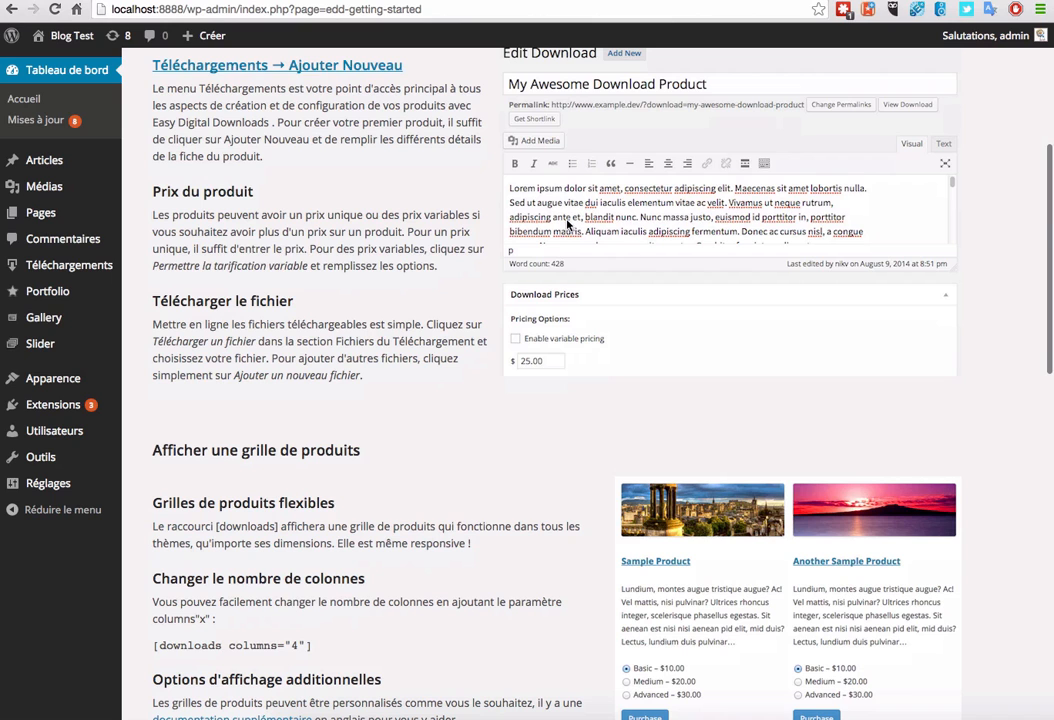
{"action": "scroll", "coordinate": [310, 200], "scroll_direction": "down", "scroll_amount": 2}
{"action": "scroll", "coordinate": [323, 242], "scroll_direction": "down", "scroll_amount": 3}
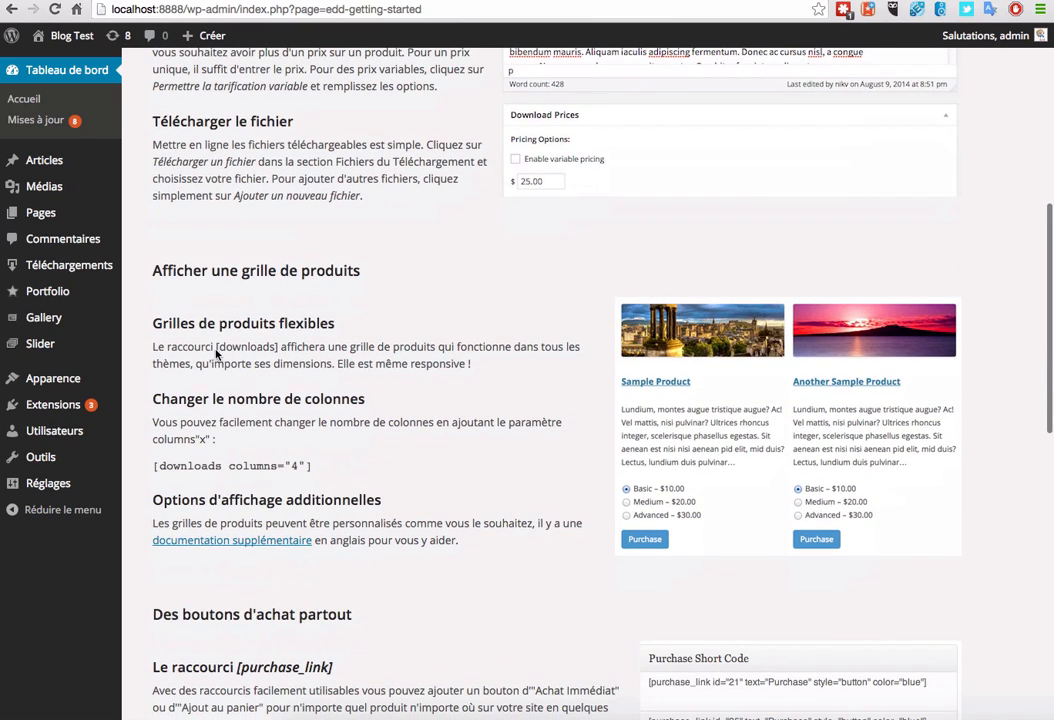
{"action": "left_click_drag", "start_coordinate": [216, 347], "coordinate": [281, 348]}
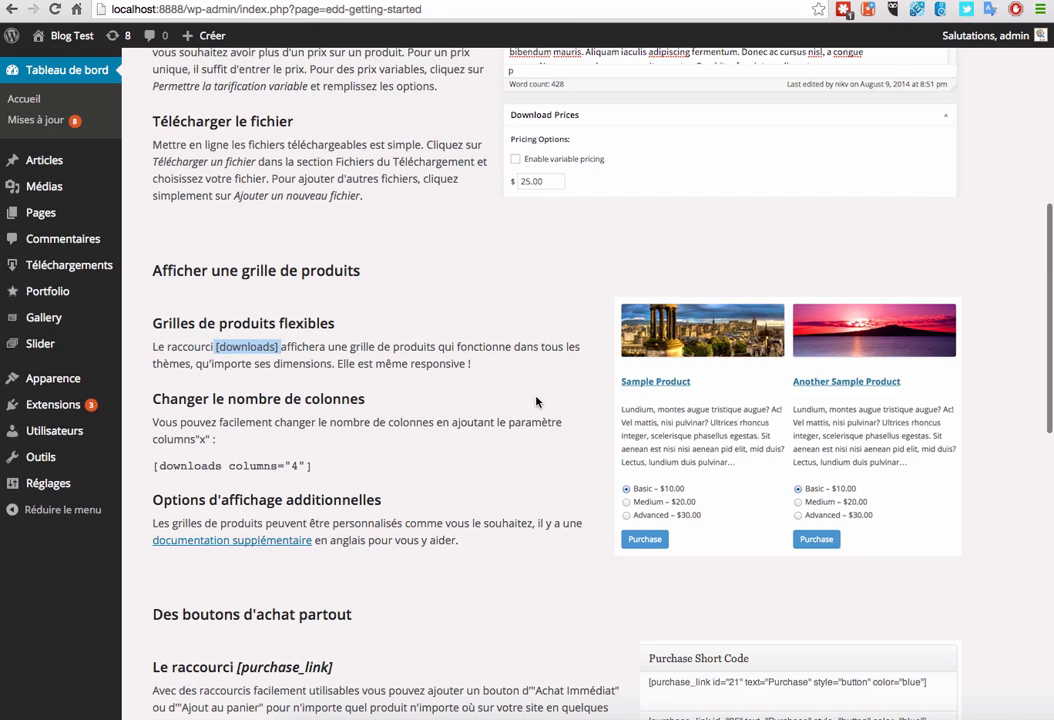
{"action": "scroll", "coordinate": [470, 405], "scroll_direction": "down", "scroll_amount": 1}
{"action": "scroll", "coordinate": [470, 405], "scroll_direction": "up", "scroll_amount": 10}
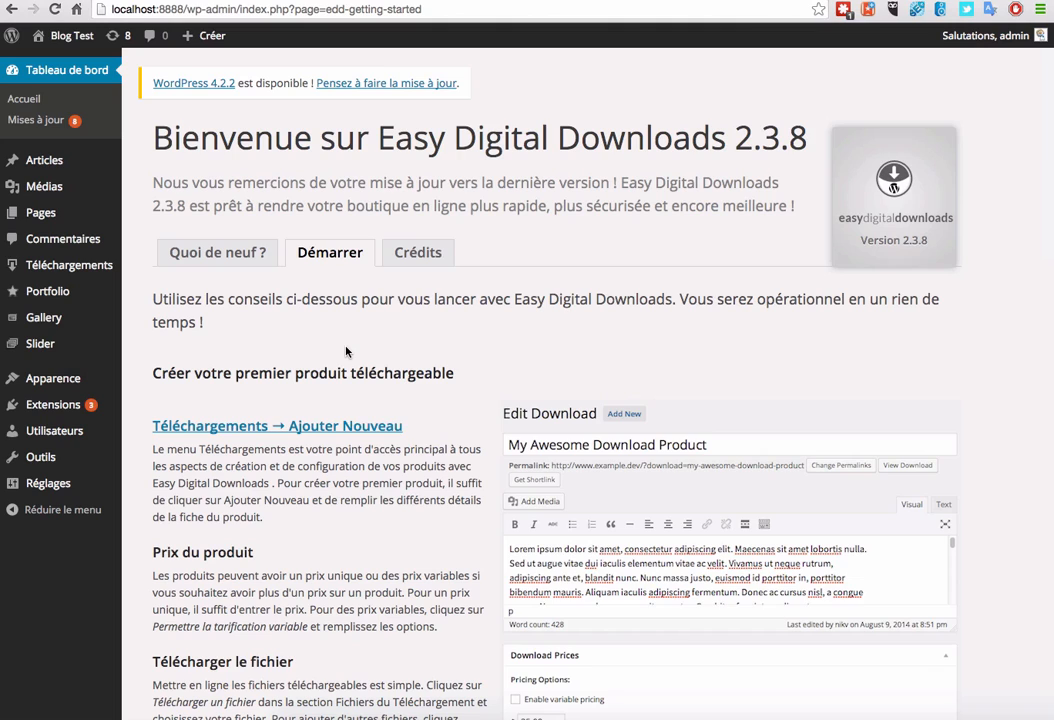
{"action": "mouse_move", "coordinate": [67, 267]}
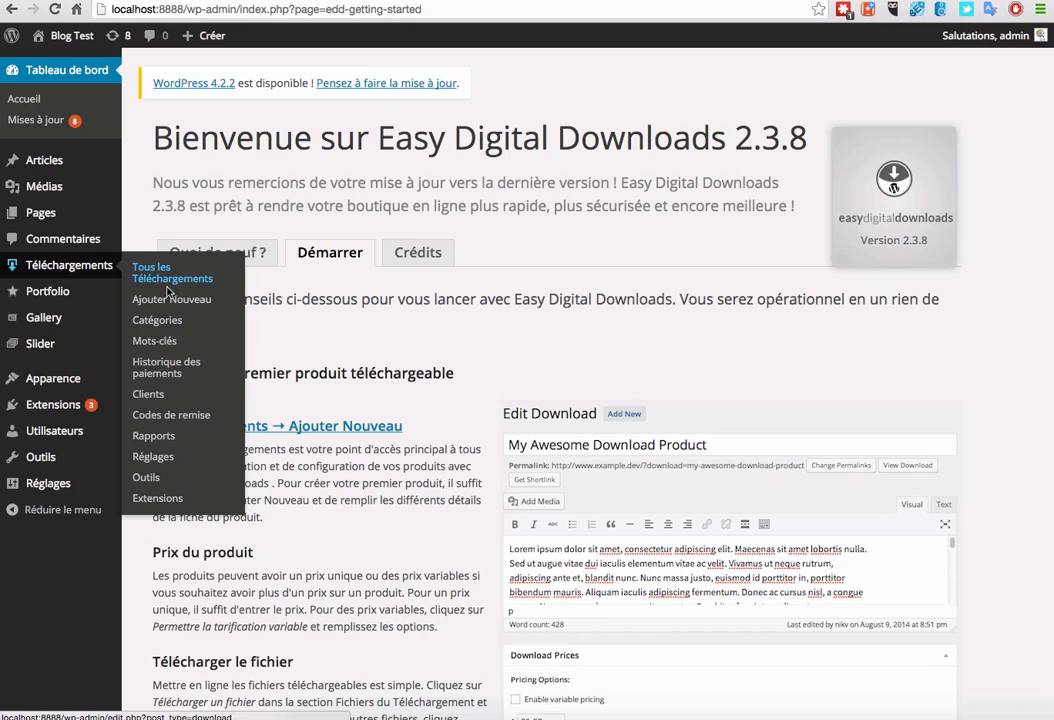
Step: Open the Easy Digital Downloads settings and set the store country to France
{"action": "left_click", "coordinate": [155, 459]}
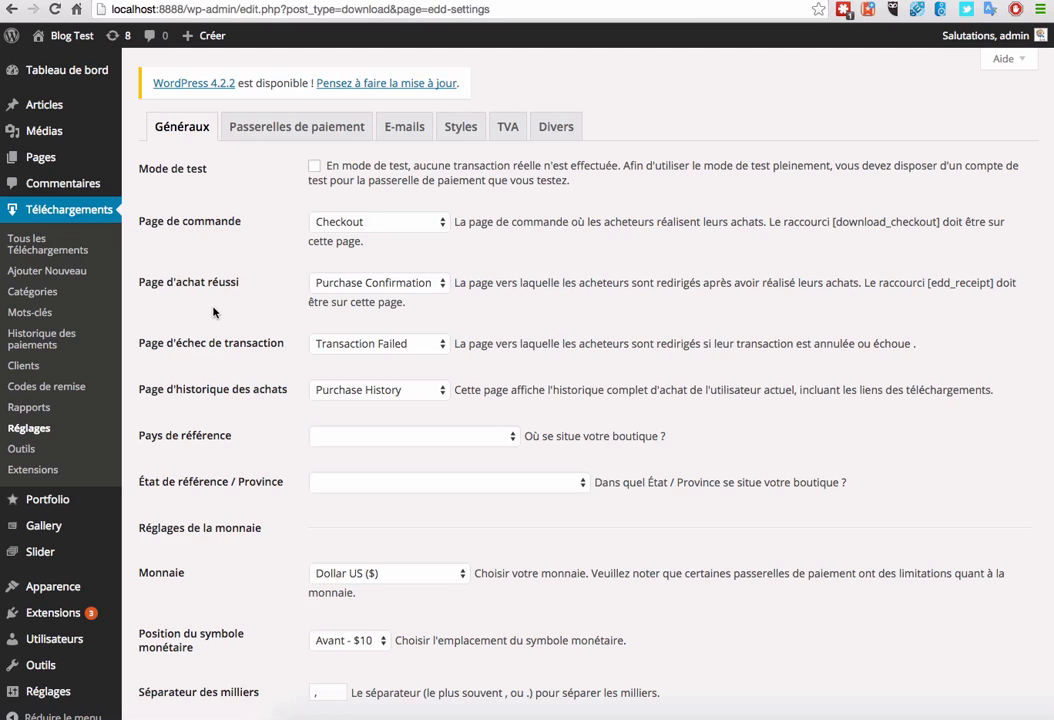
{"action": "left_click", "coordinate": [455, 436]}
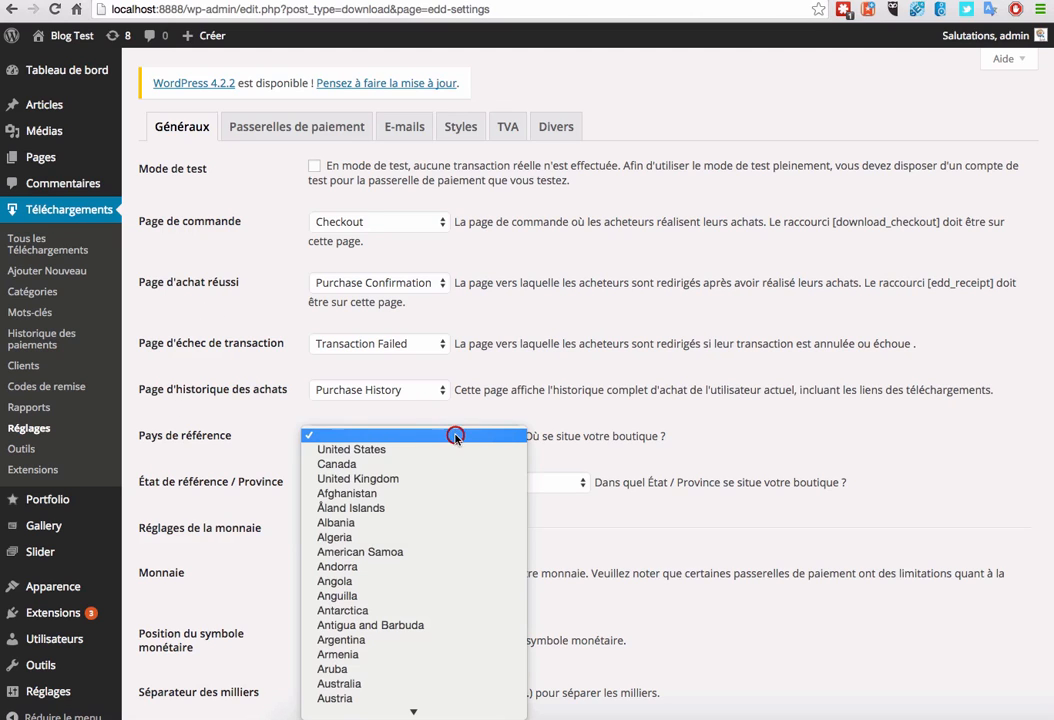
{"action": "scroll", "coordinate": [459, 600], "scroll_direction": "down", "scroll_amount": 5}
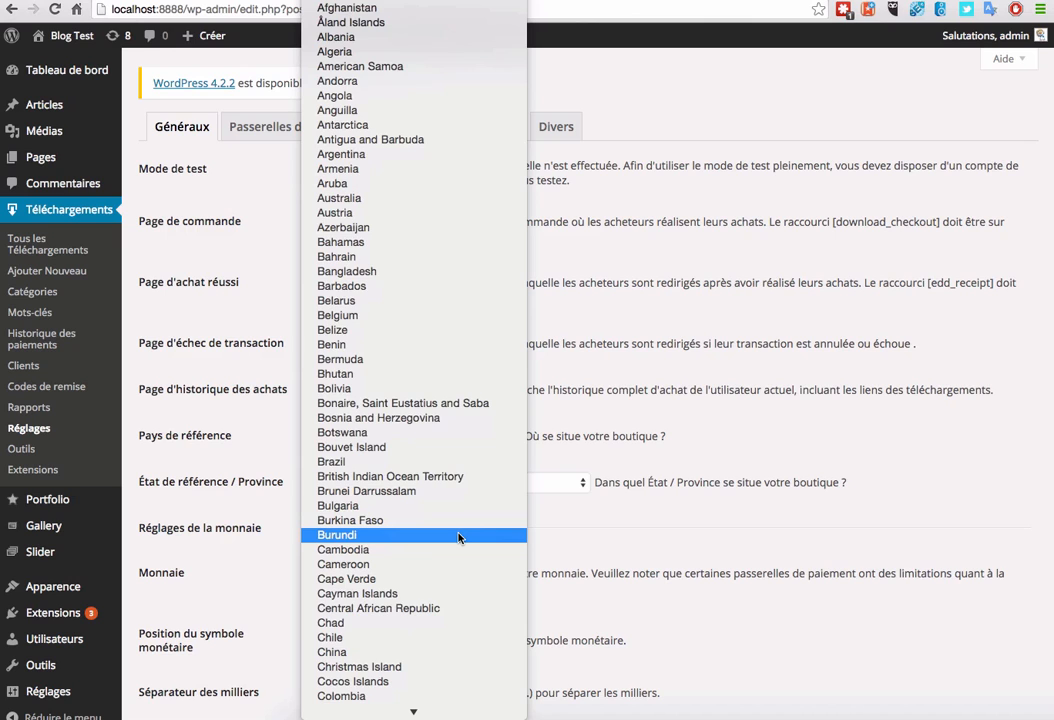
{"action": "scroll", "coordinate": [459, 570], "scroll_direction": "down", "scroll_amount": 10}
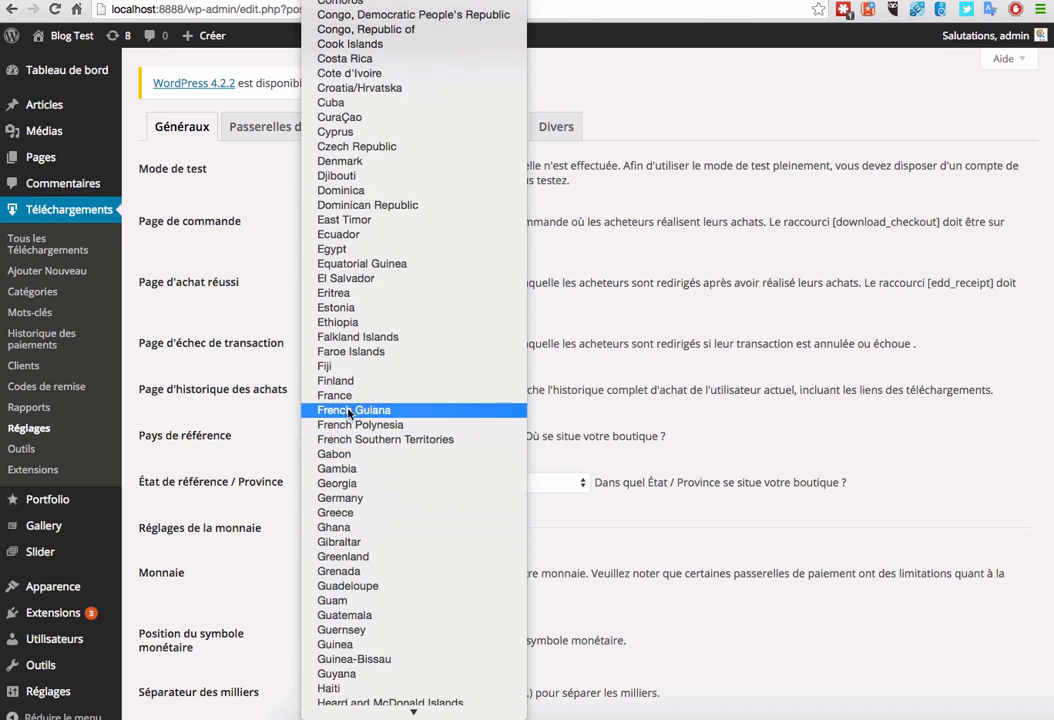
{"action": "left_click", "coordinate": [348, 396]}
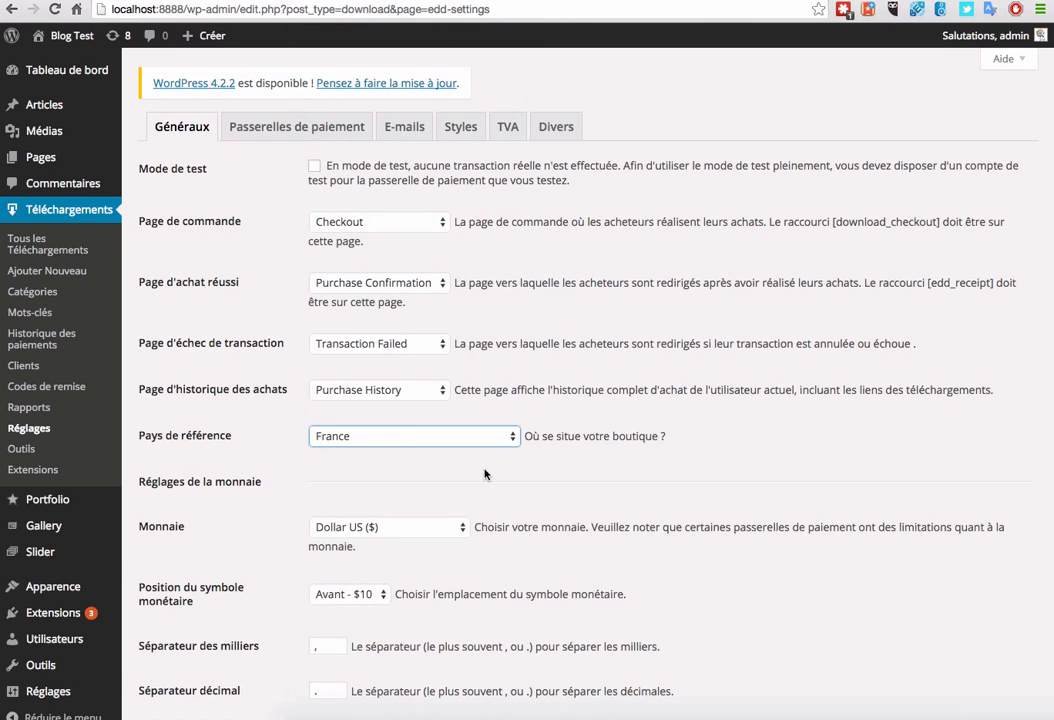
Step: Set the store currency to Euro (€) with the symbol placed after the amount
{"action": "left_click", "coordinate": [412, 528]}
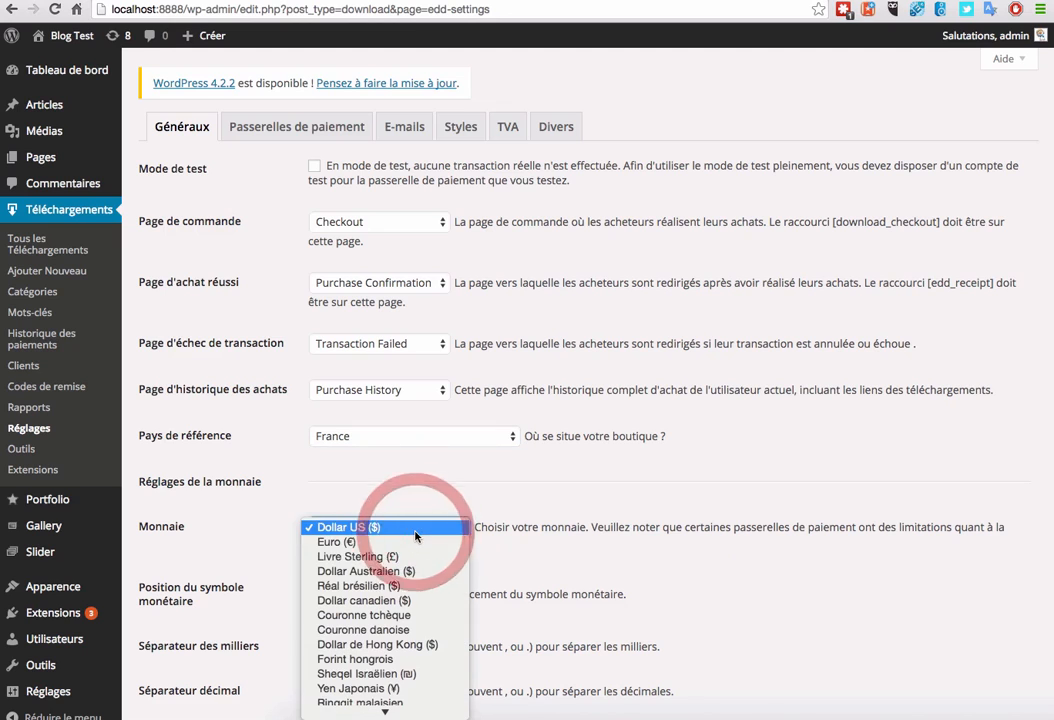
{"action": "left_click", "coordinate": [414, 542]}
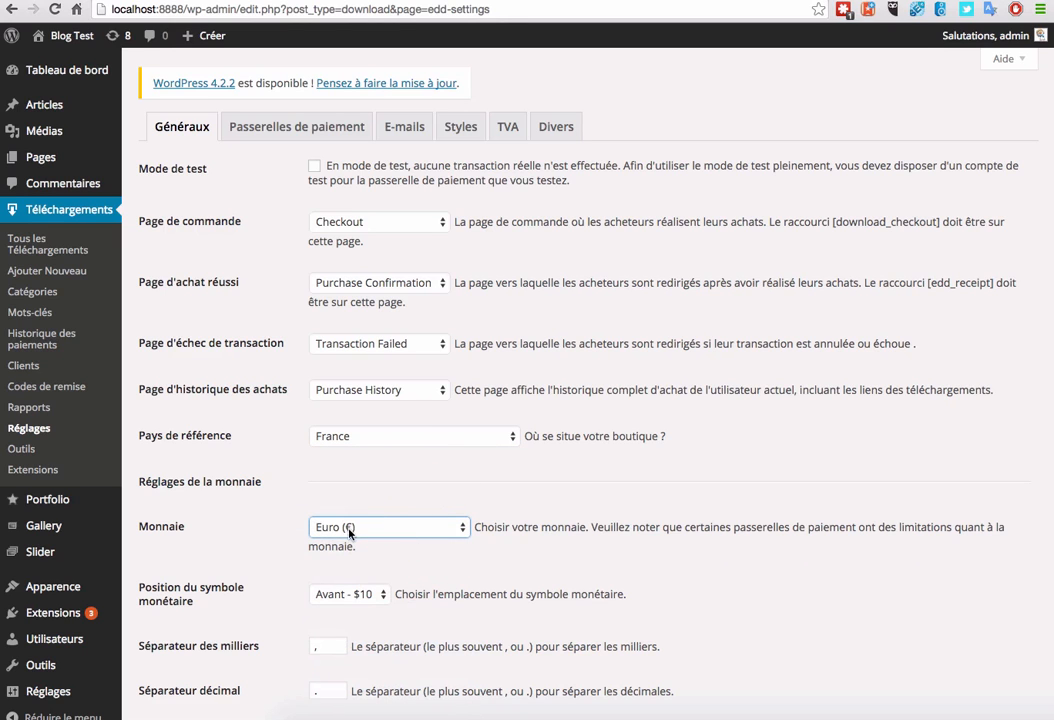
{"action": "scroll", "coordinate": [254, 452], "scroll_direction": "down", "scroll_amount": 3}
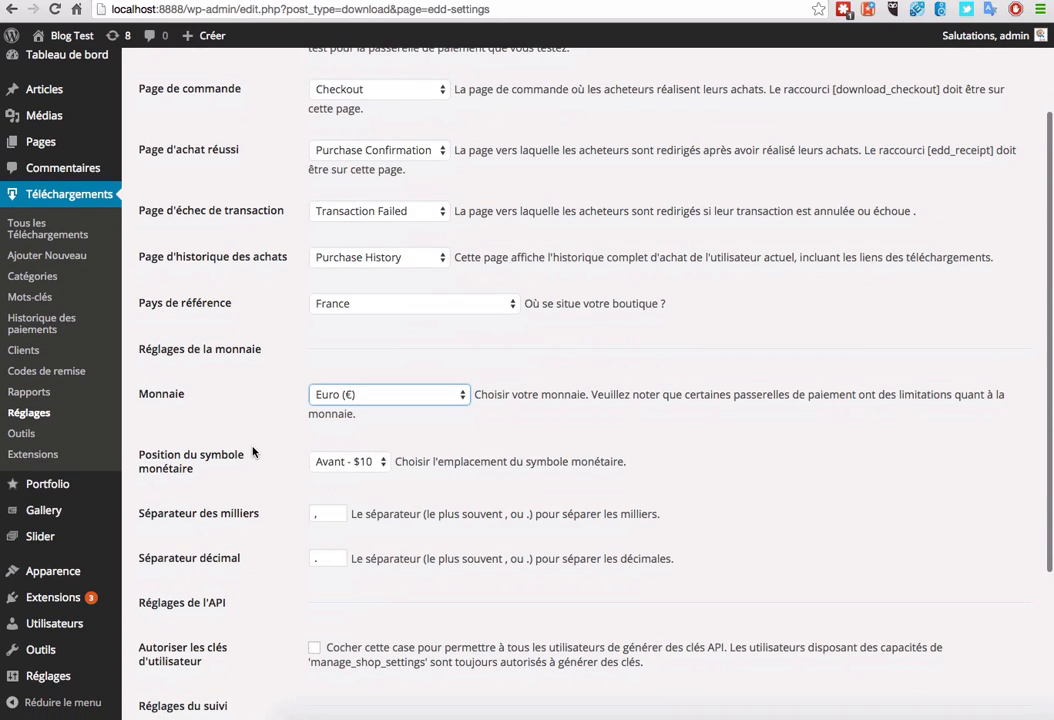
{"action": "left_click", "coordinate": [362, 463]}
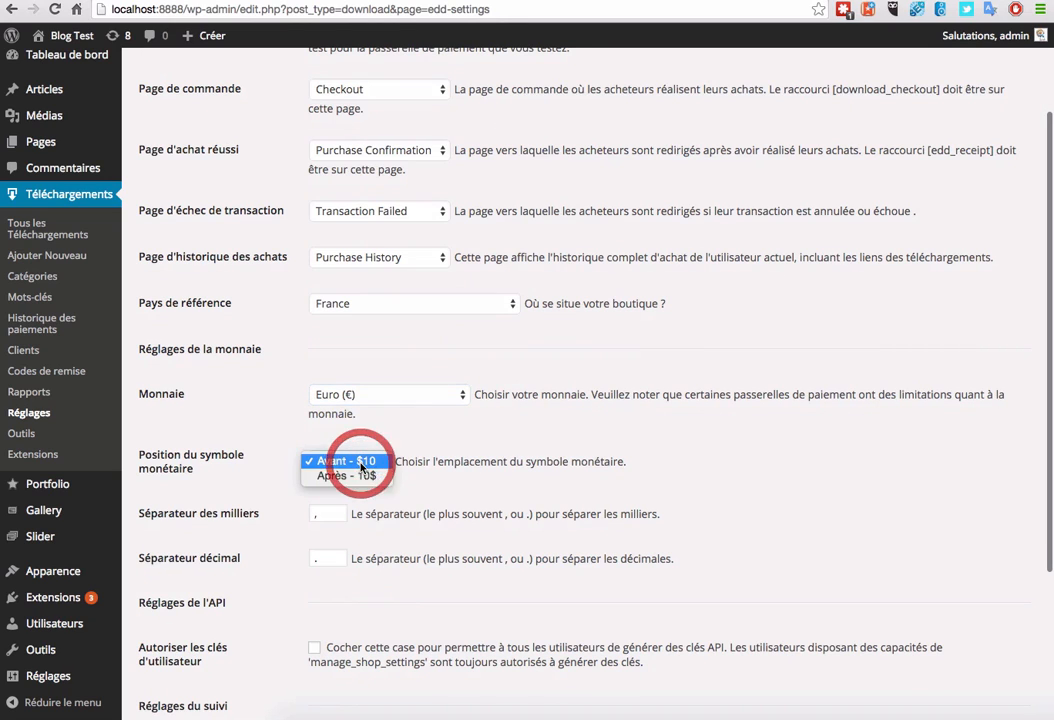
{"action": "left_click", "coordinate": [358, 477]}
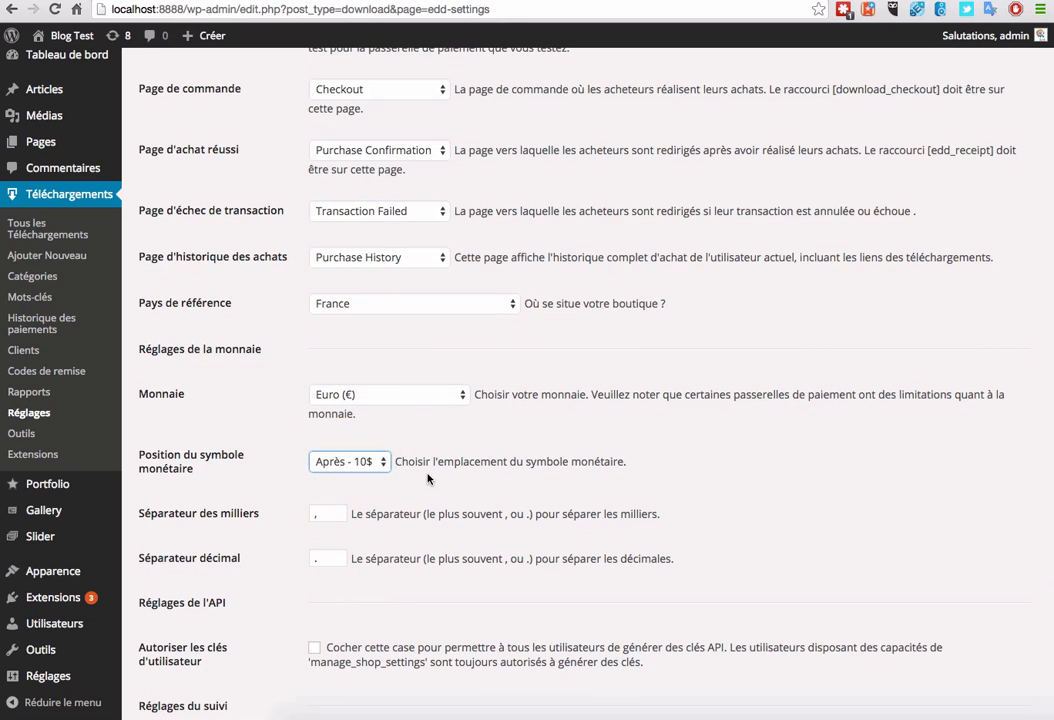
{"action": "scroll", "coordinate": [260, 441], "scroll_direction": "down", "scroll_amount": 2}
{"action": "scroll", "coordinate": [260, 441], "scroll_direction": "up", "scroll_amount": 5}
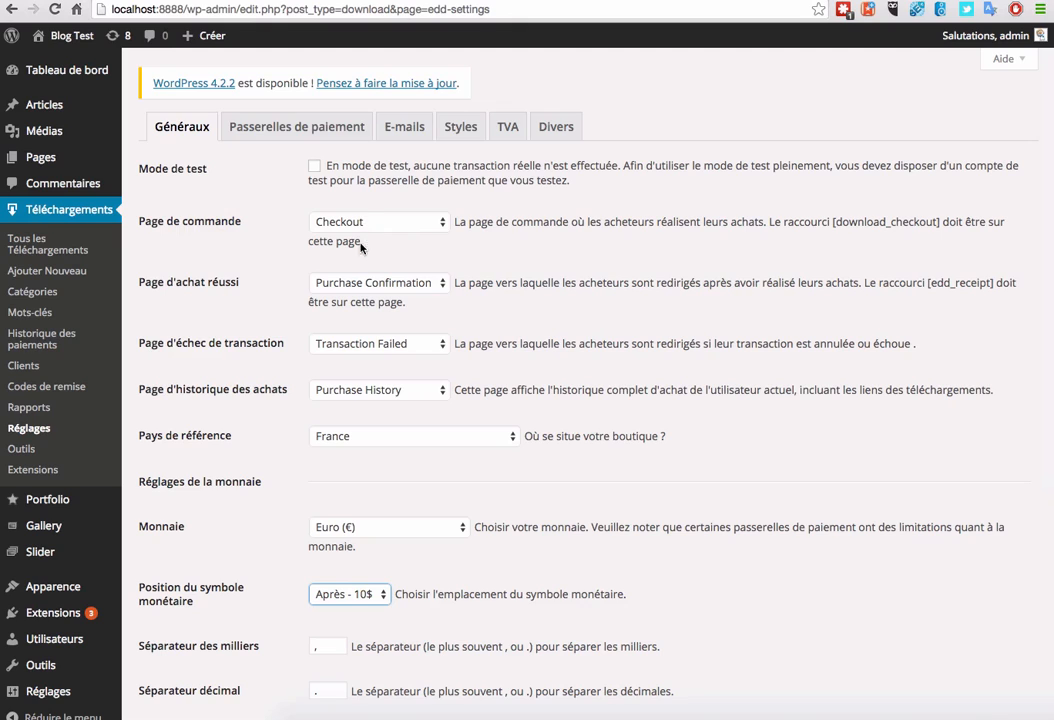
Step: Review the Checkout, Purchase Confirmation, Transaction Failed and Purchase History page assignments
{"action": "left_click", "coordinate": [203, 224]}
{"action": "left_click", "coordinate": [215, 343]}
{"action": "left_click", "coordinate": [222, 394]}
{"action": "mouse_move", "coordinate": [62, 163]}
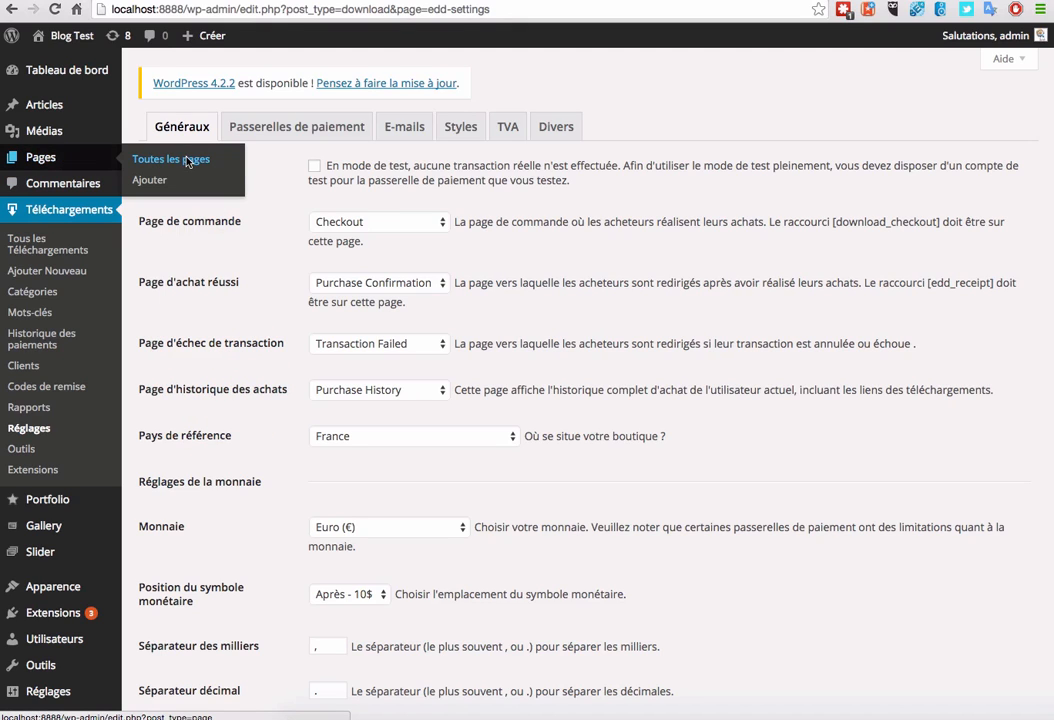
{"action": "left_click", "coordinate": [152, 158]}
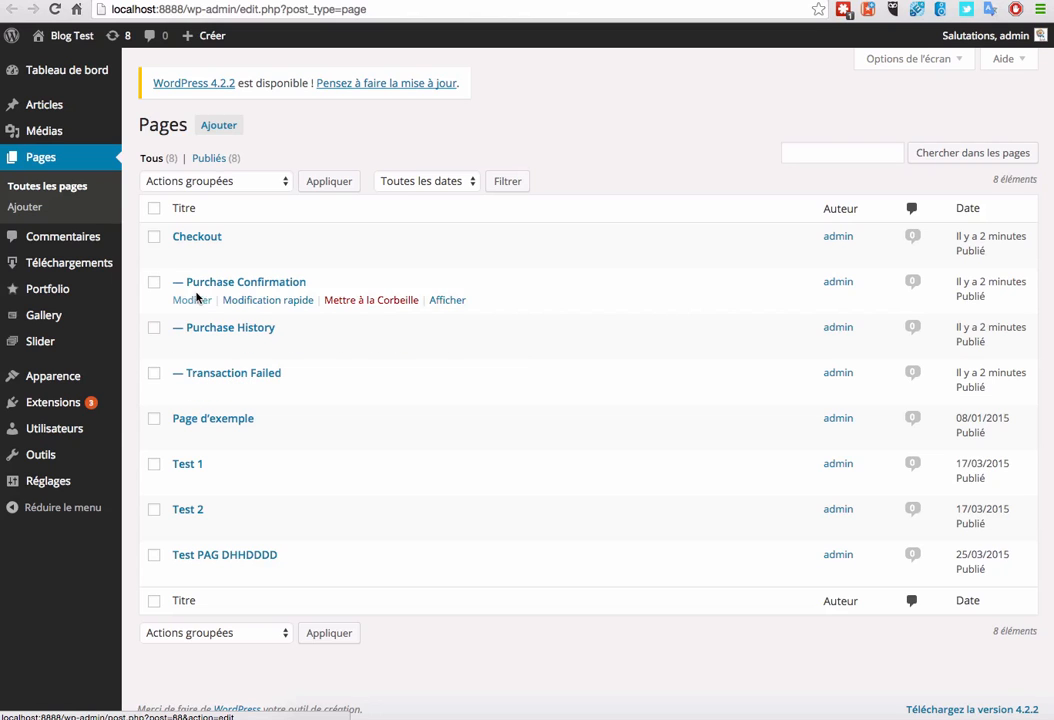
{"action": "left_click", "coordinate": [188, 256]}
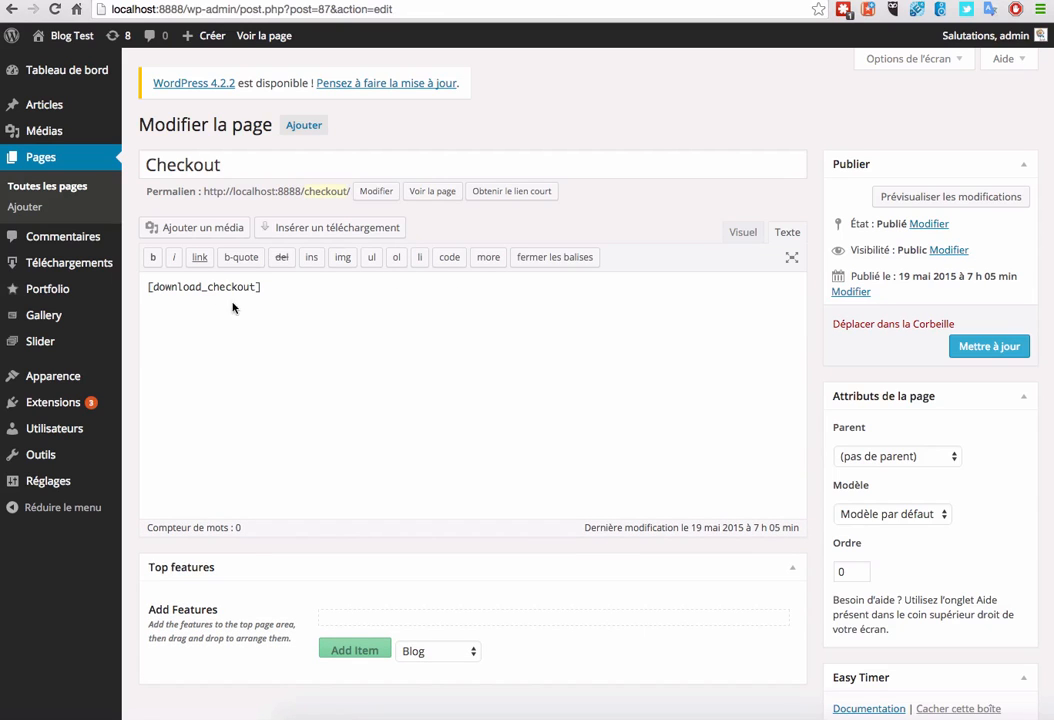
{"action": "triple_click", "coordinate": [313, 289]}
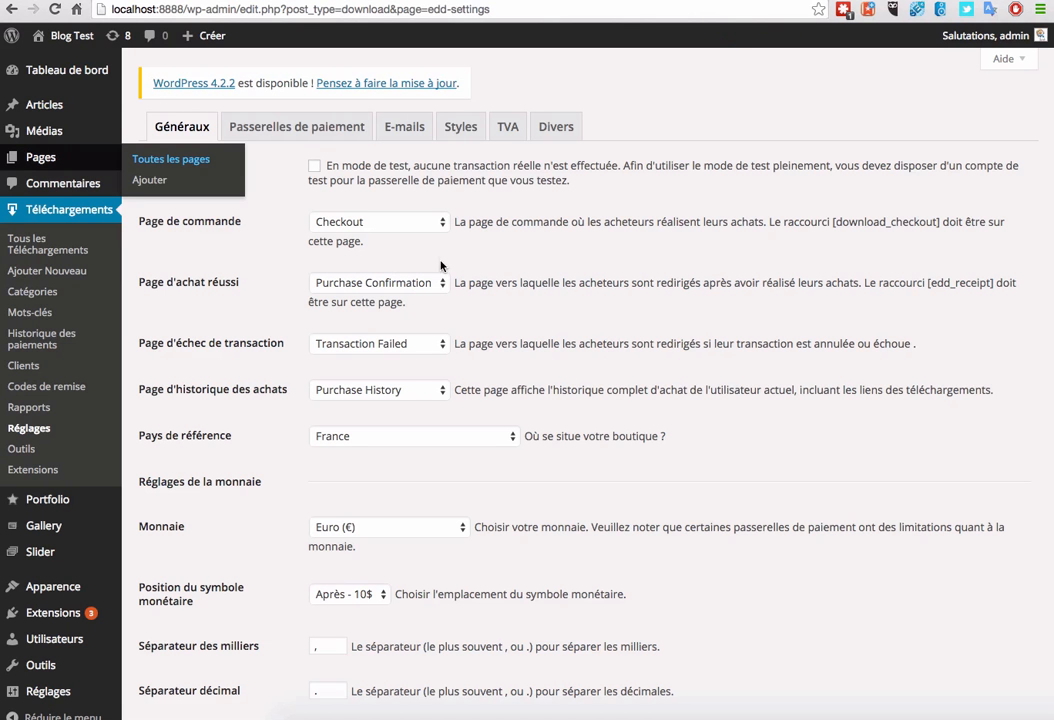
Step: Save the general store settings and move to the Passerelles de paiement settings
{"action": "scroll", "coordinate": [468, 284], "scroll_direction": "down", "scroll_amount": 5}
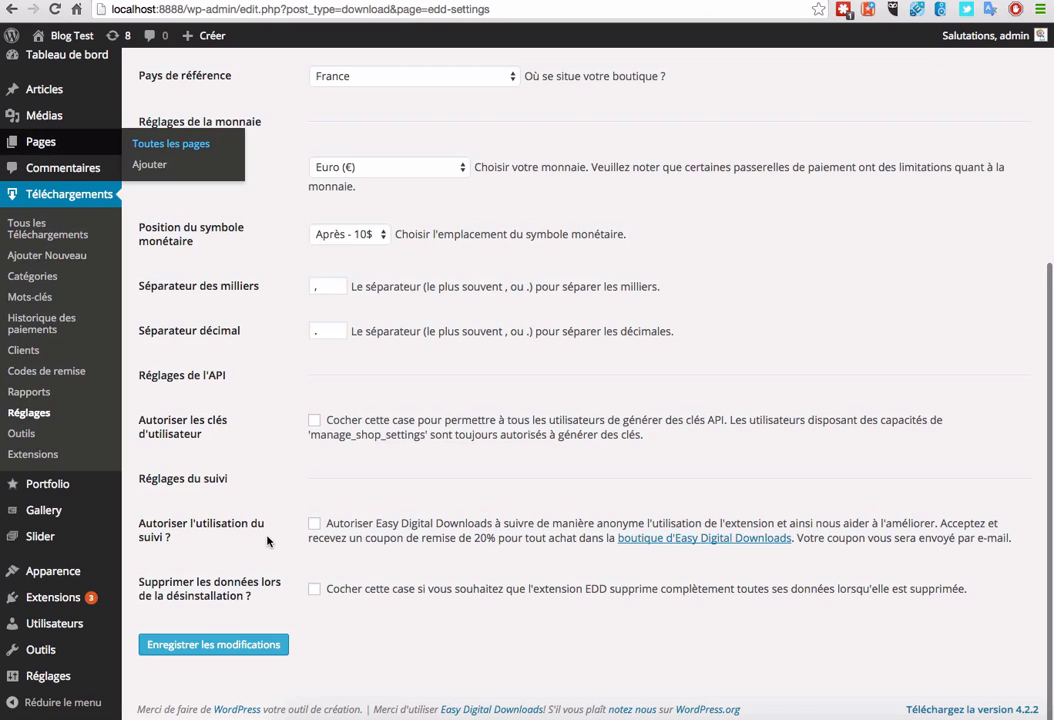
{"action": "left_click", "coordinate": [241, 654]}
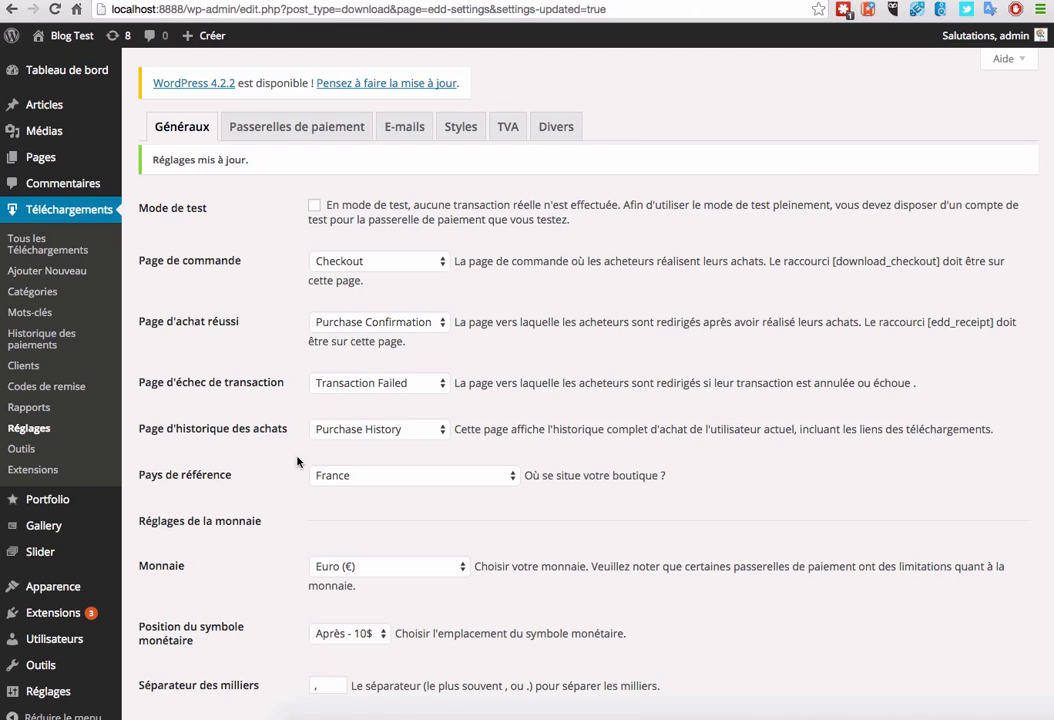
{"action": "left_click", "coordinate": [293, 130]}
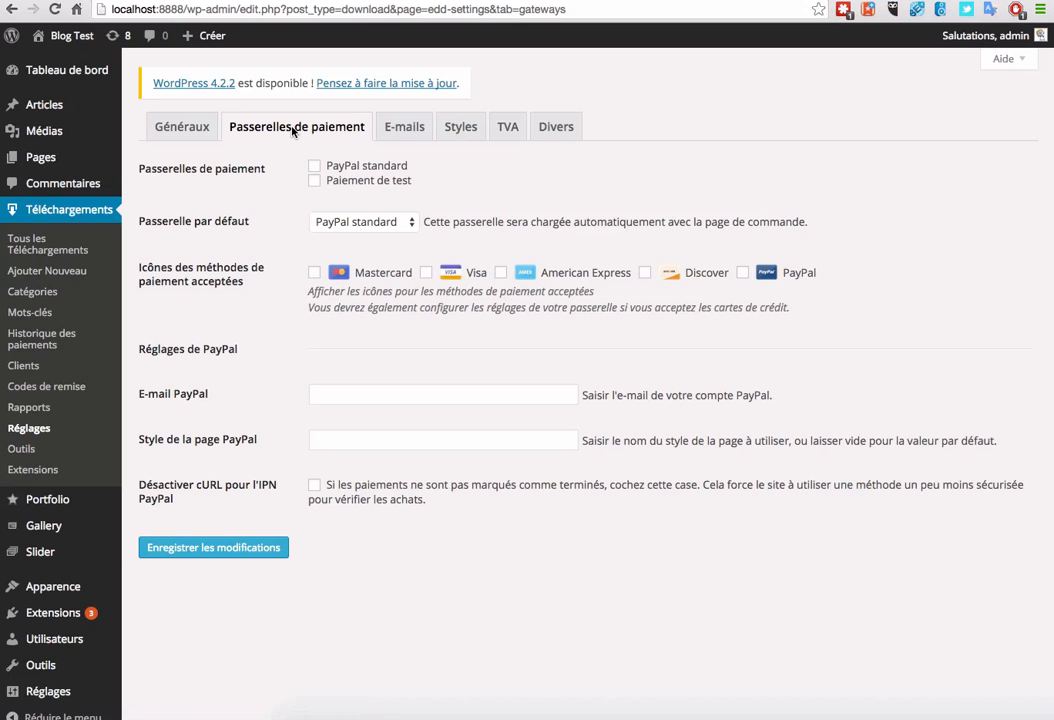
Step: Enable test payment as the default gateway and tick the Mastercard, Visa and PayPal icons
{"action": "left_click", "coordinate": [314, 182]}
{"action": "left_click", "coordinate": [365, 222]}
{"action": "left_click", "coordinate": [365, 236]}
{"action": "left_click", "coordinate": [315, 272]}
{"action": "left_click", "coordinate": [426, 272]}
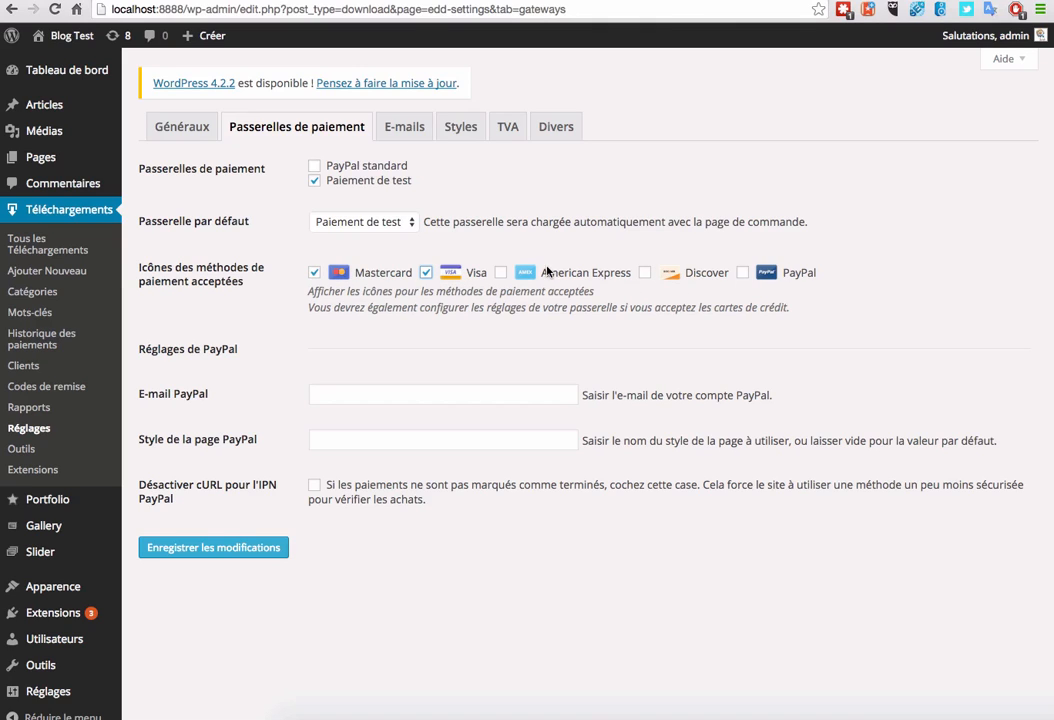
{"action": "left_click", "coordinate": [743, 273]}
Step: Fill in the PayPal account e-mail address and save the gateway settings
{"action": "left_click", "coordinate": [345, 398]}
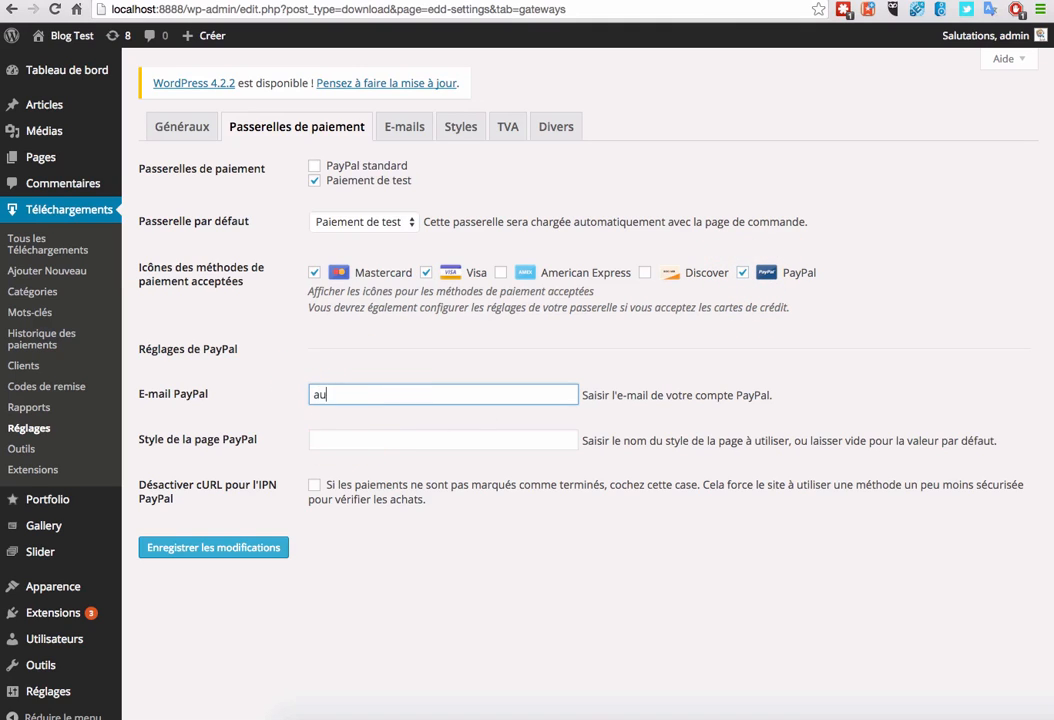
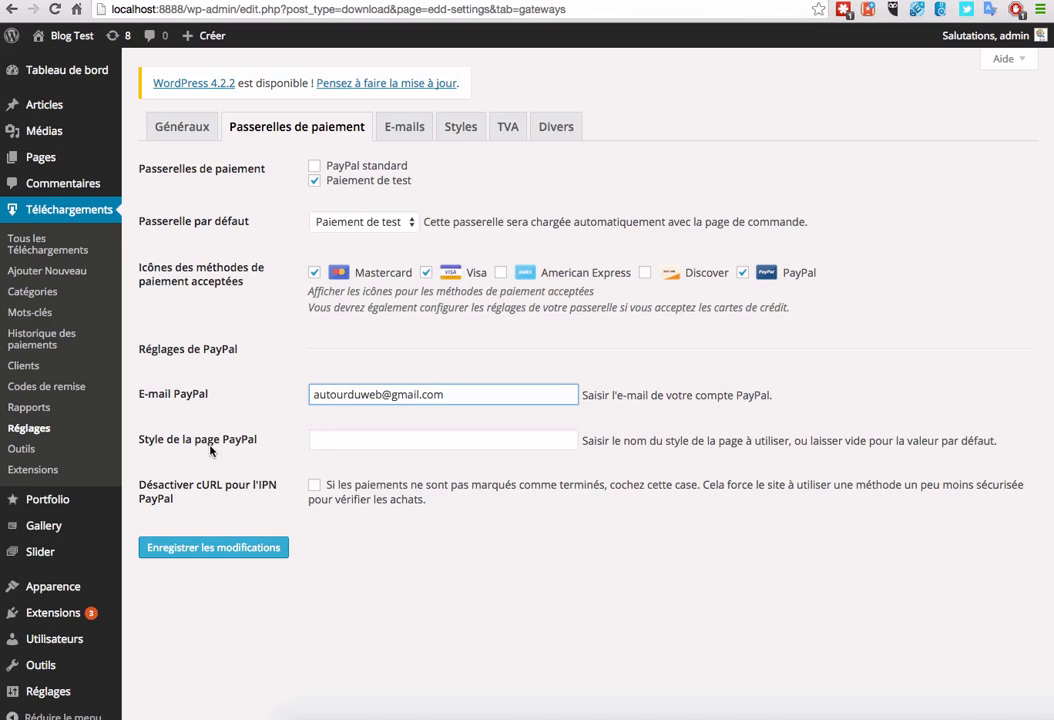
{"action": "left_click", "coordinate": [424, 441]}
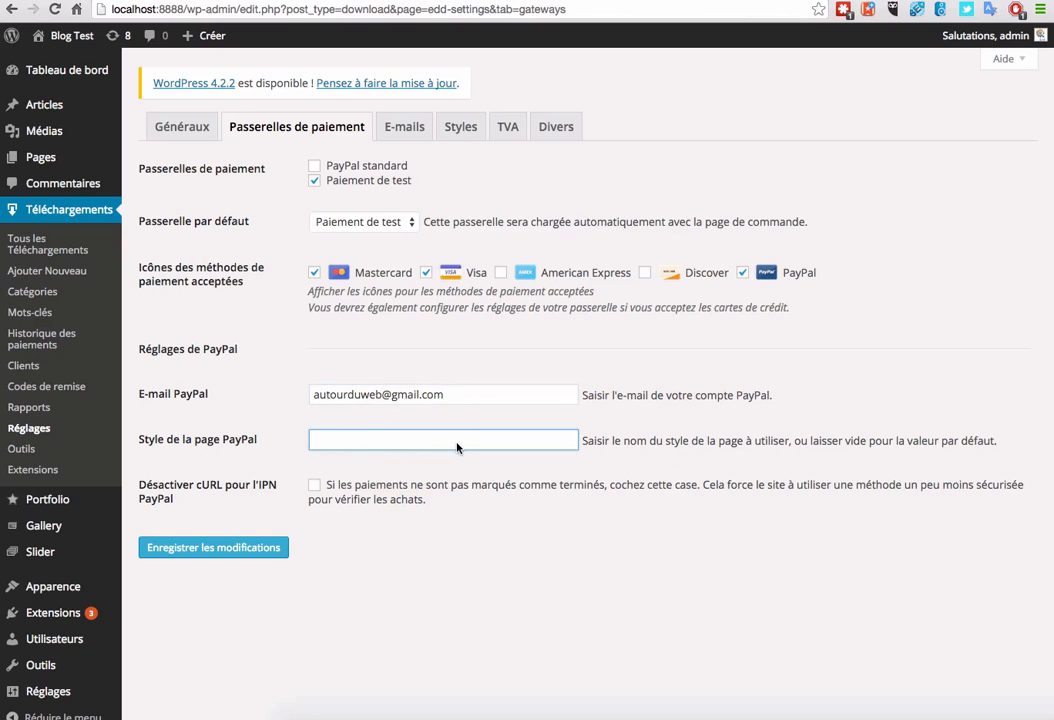
{"action": "left_click", "coordinate": [238, 548]}
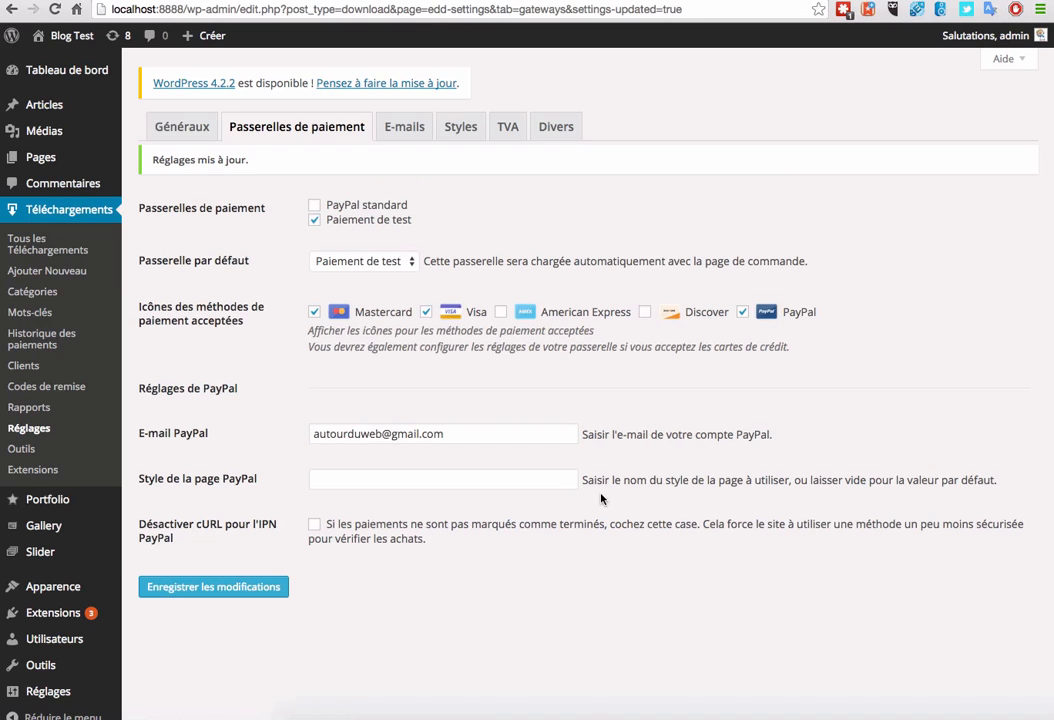
Step: Open the E-mails settings and review the purchase receipt template text
{"action": "left_click", "coordinate": [404, 127]}
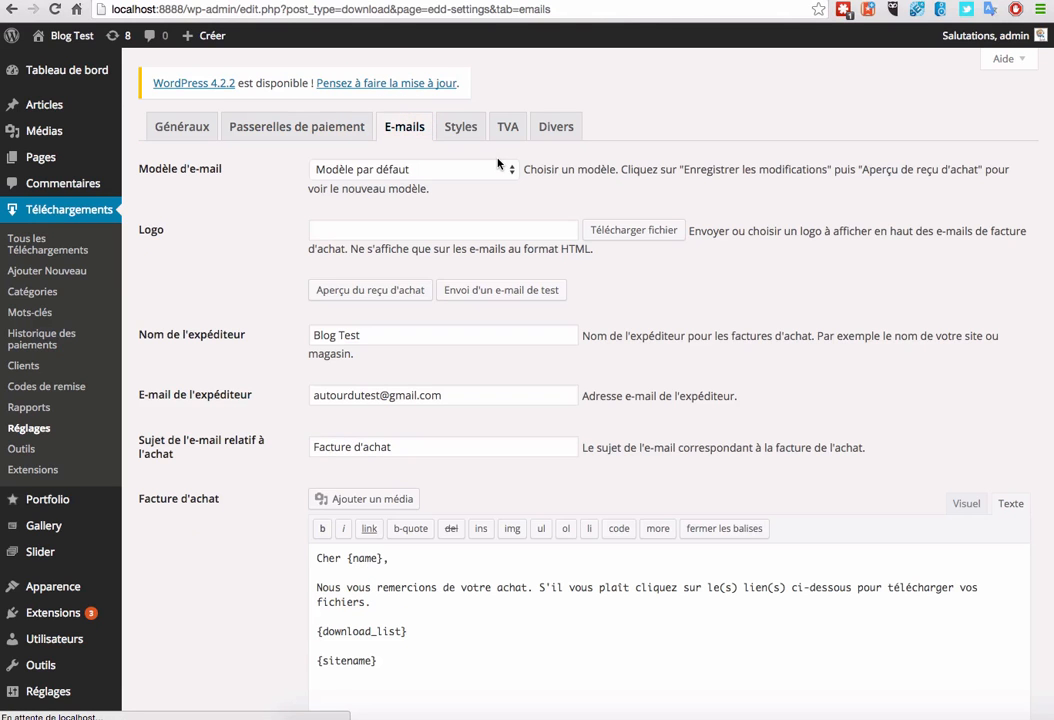
{"action": "scroll", "coordinate": [265, 335], "scroll_direction": "down", "scroll_amount": 3}
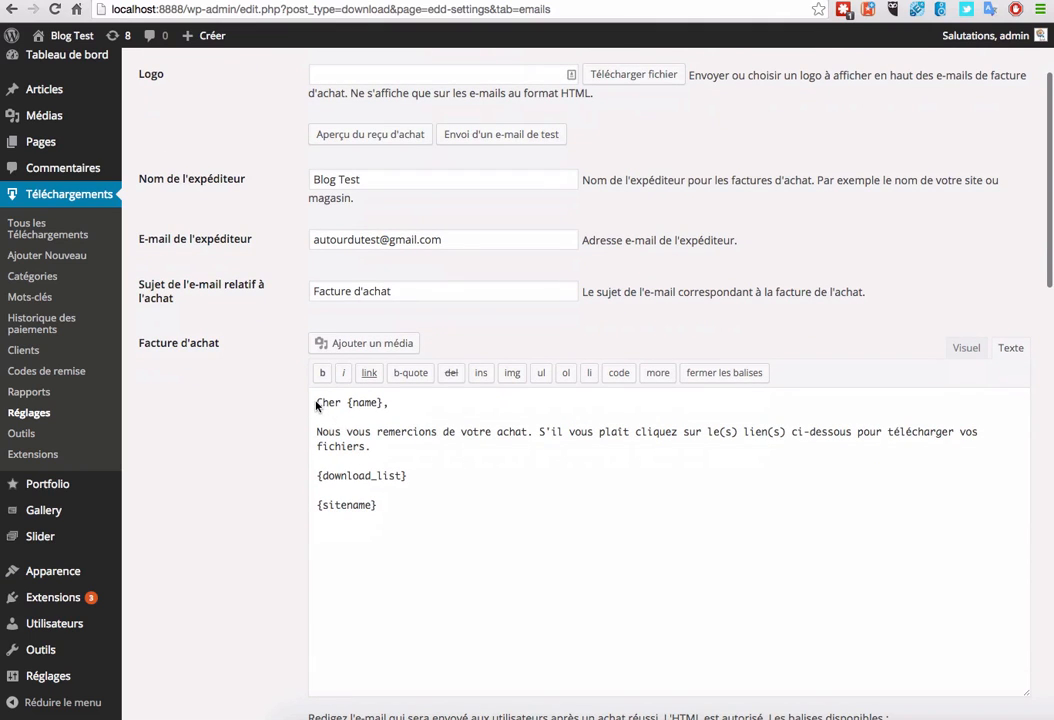
{"action": "left_click_drag", "start_coordinate": [316, 405], "coordinate": [505, 520]}
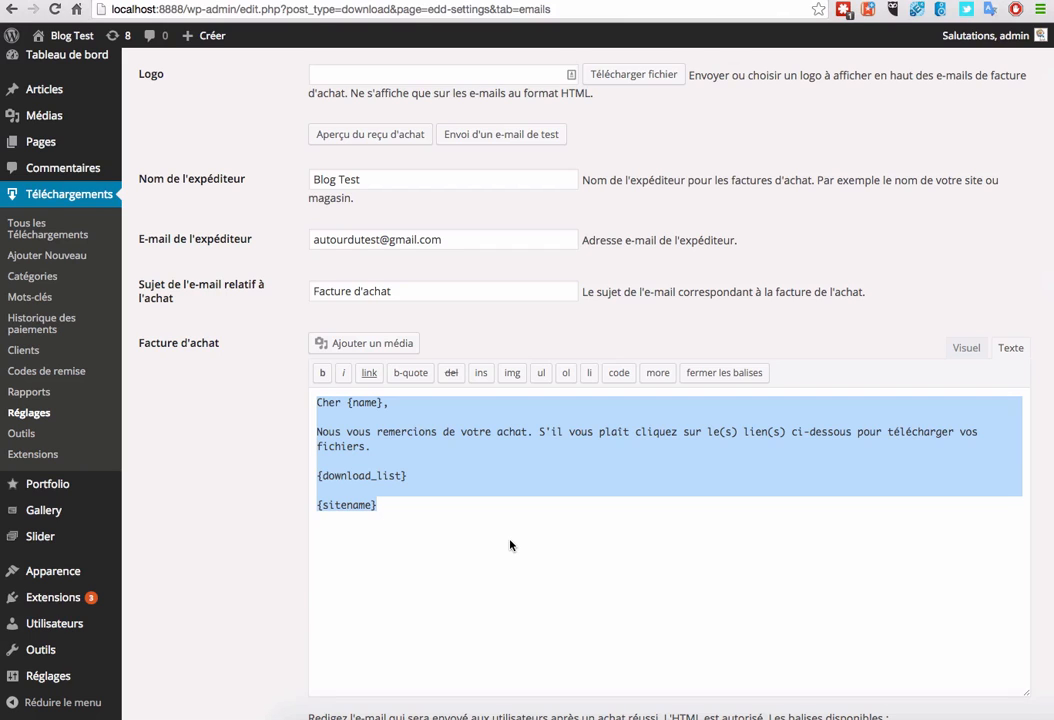
{"action": "left_click", "coordinate": [501, 528]}
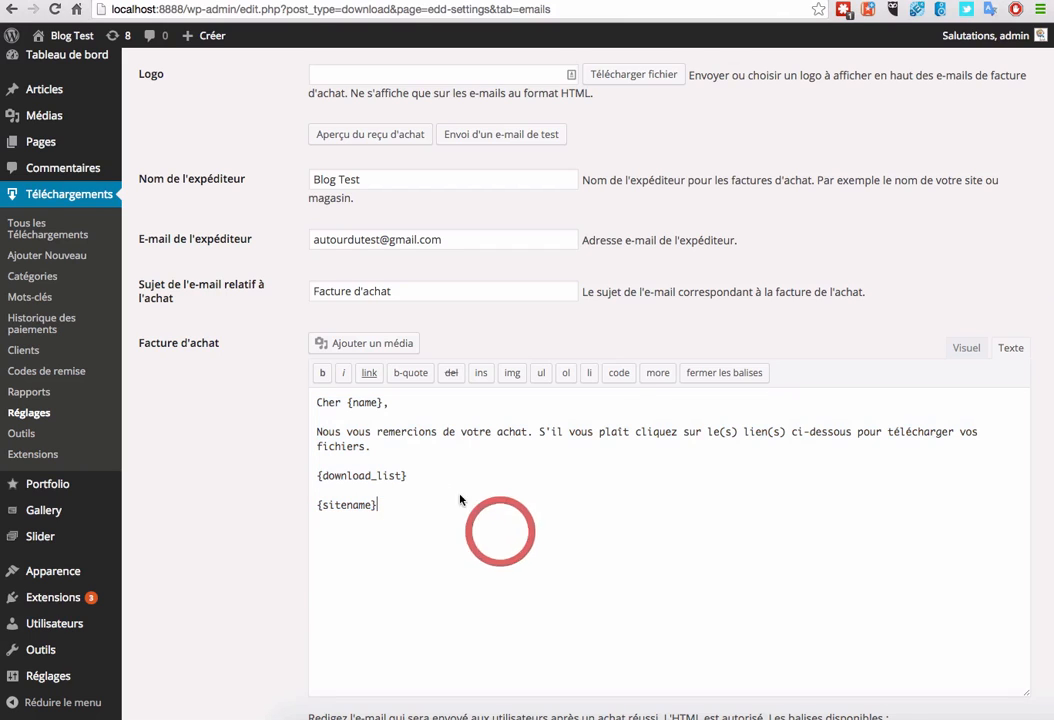
{"action": "left_click", "coordinate": [365, 405]}
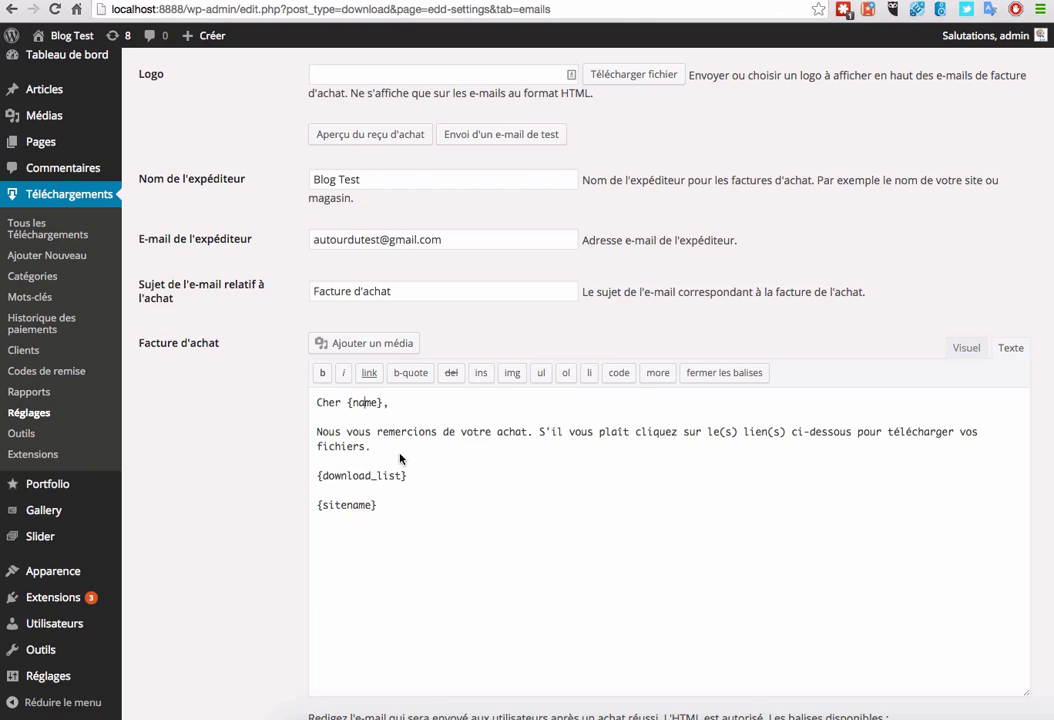
{"action": "left_click", "coordinate": [705, 433]}
{"action": "left_click_drag", "start_coordinate": [705, 433], "coordinate": [808, 432]}
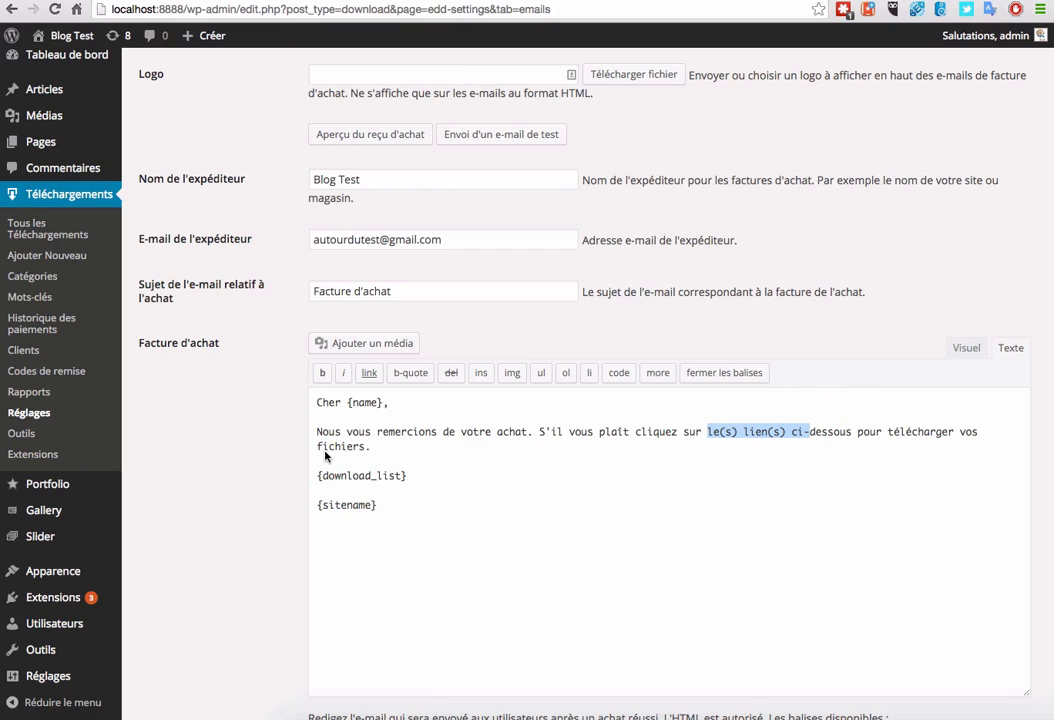
{"action": "left_click", "coordinate": [400, 452]}
Step: Check the {download_list} and {sitename} tags and read the template tag descriptions
{"action": "left_click", "coordinate": [347, 478]}
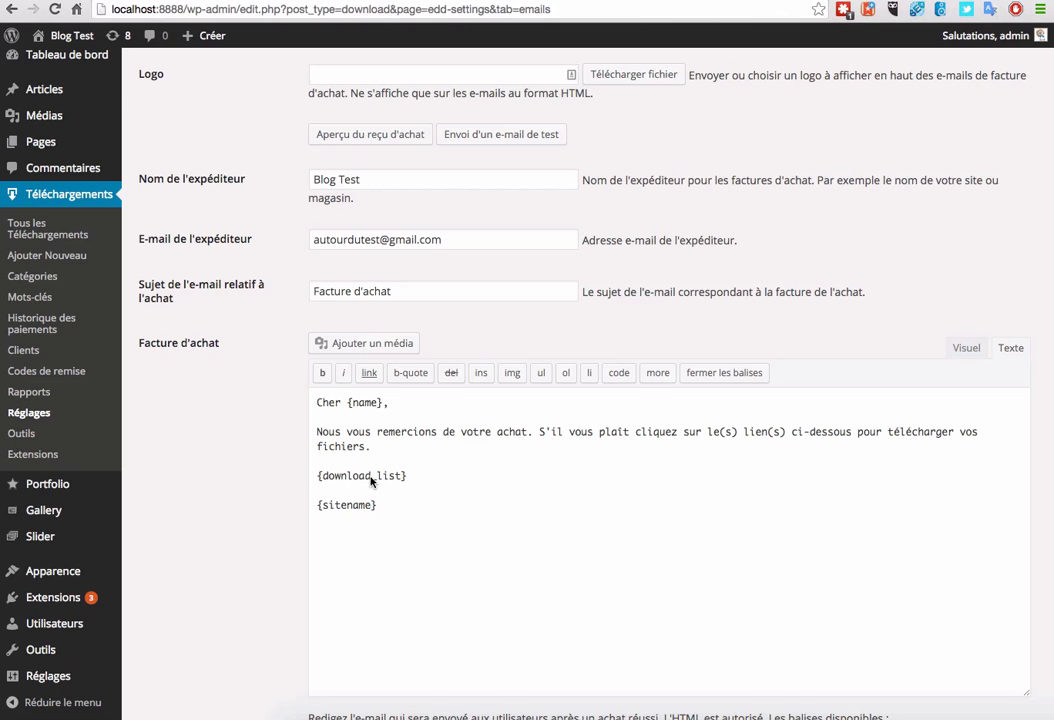
{"action": "left_click", "coordinate": [341, 506]}
{"action": "scroll", "coordinate": [290, 460], "scroll_direction": "down", "scroll_amount": 5}
{"action": "scroll", "coordinate": [283, 462], "scroll_direction": "down", "scroll_amount": 2}
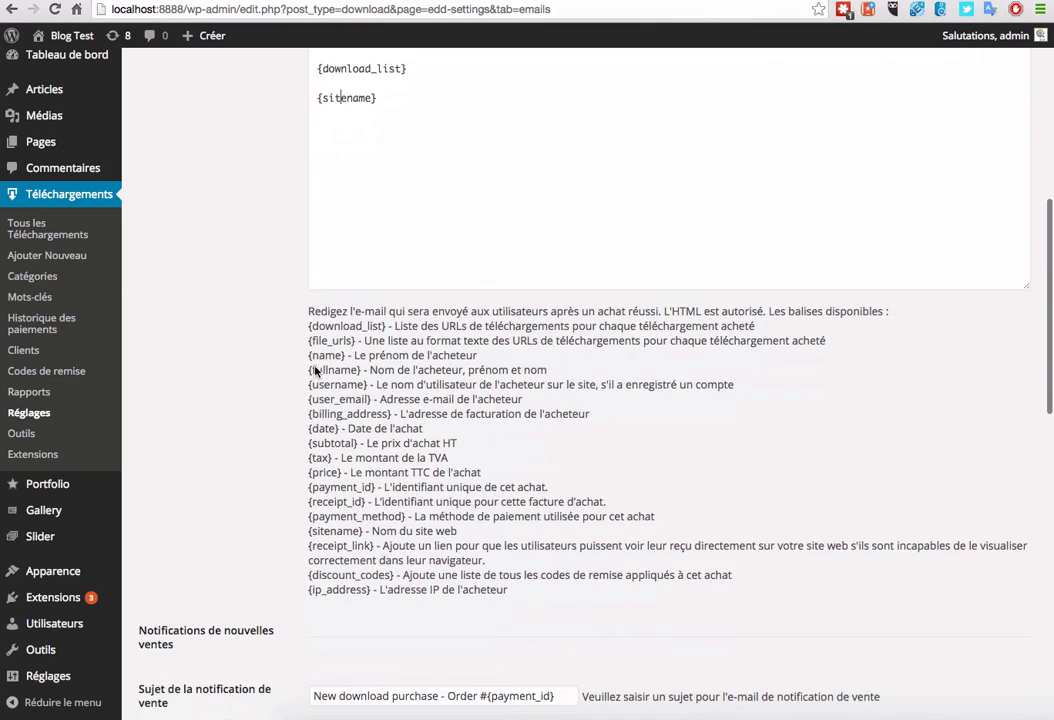
{"action": "left_click_drag", "start_coordinate": [300, 343], "coordinate": [389, 432]}
{"action": "left_click", "coordinate": [245, 466]}
Step: Copy {billing_address} from the tag list onto a new line after {sitename}
{"action": "left_click_drag", "start_coordinate": [308, 413], "coordinate": [384, 422]}
{"action": "key", "text": "ctrl+c"}
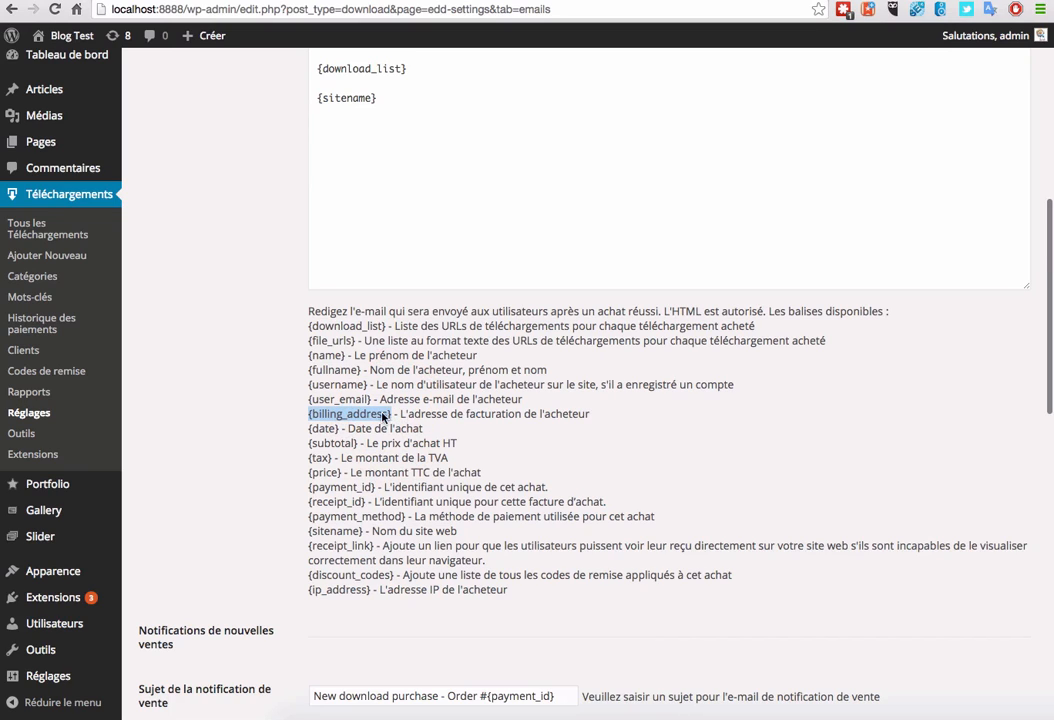
{"action": "left_click", "coordinate": [362, 152]}
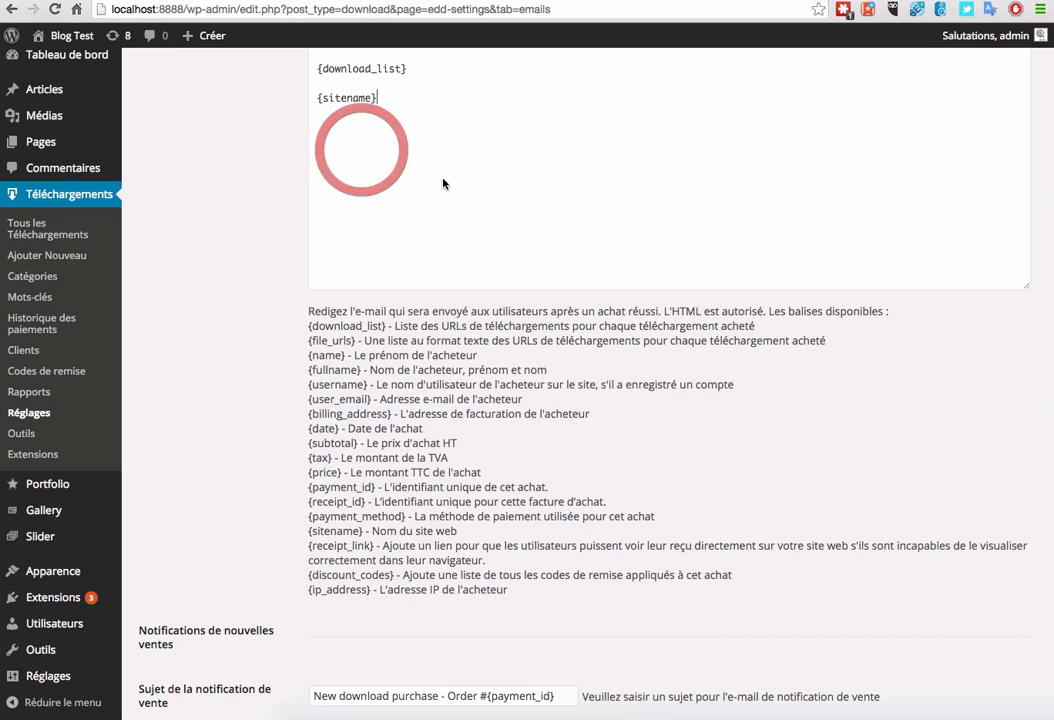
{"action": "key", "text": "Return"}
{"action": "key", "text": "Return"}
{"action": "key", "text": "ctrl+v"}
{"action": "scroll", "coordinate": [377, 184], "scroll_direction": "up", "scroll_amount": 1}
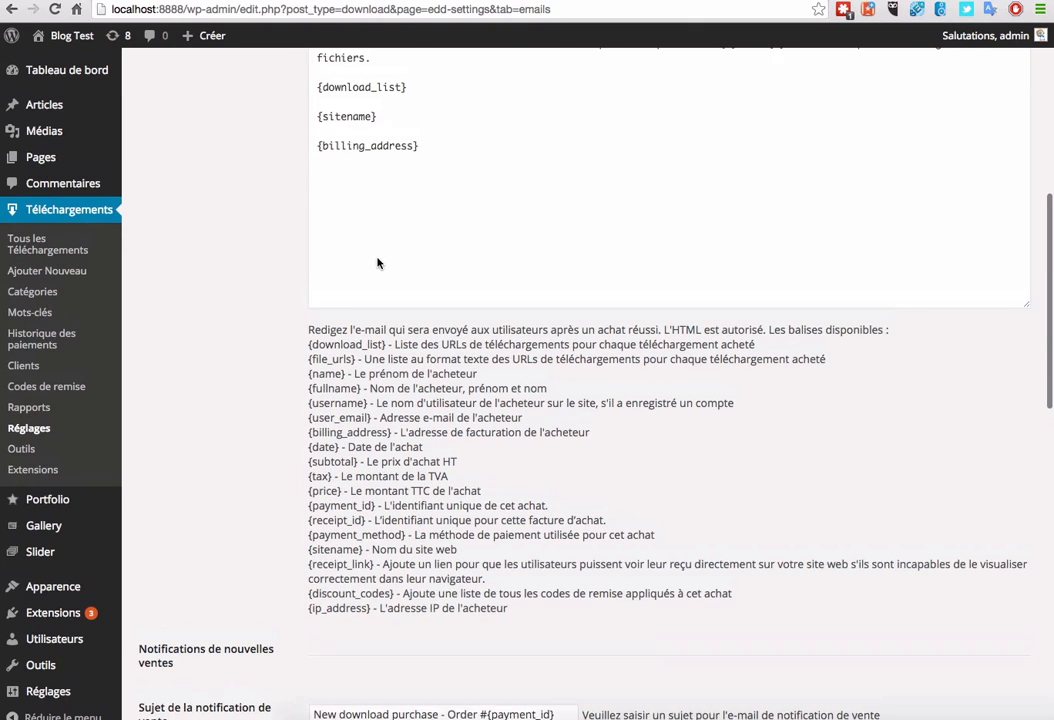
{"action": "scroll", "coordinate": [419, 198], "scroll_direction": "up", "scroll_amount": 1}
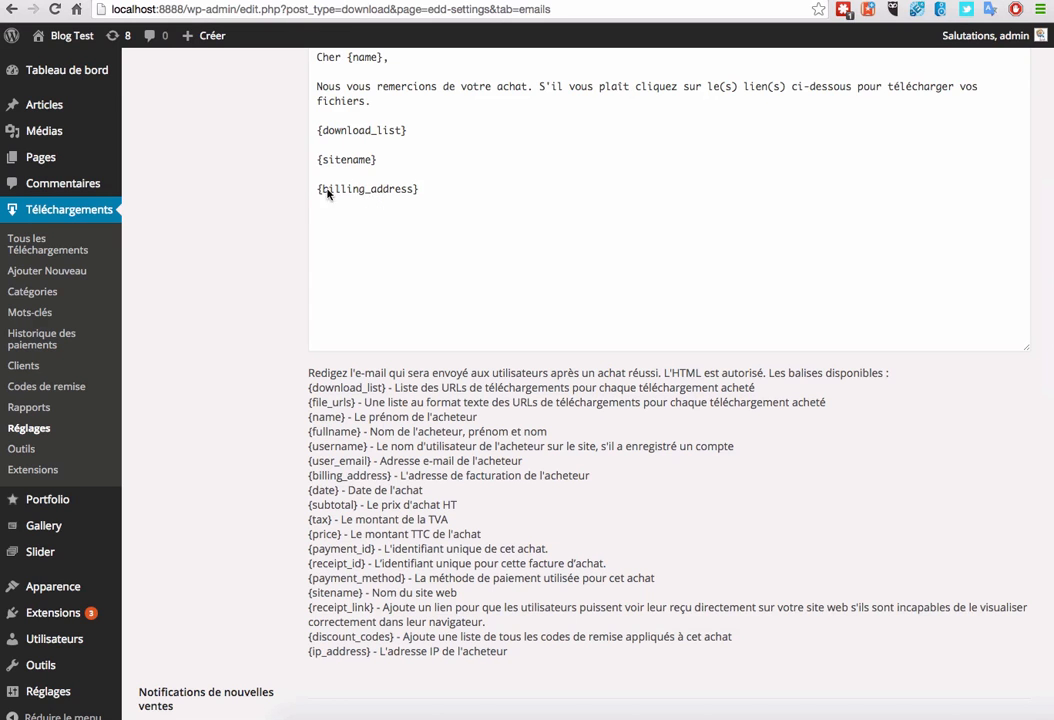
{"action": "scroll", "coordinate": [214, 280], "scroll_direction": "down", "scroll_amount": 5}
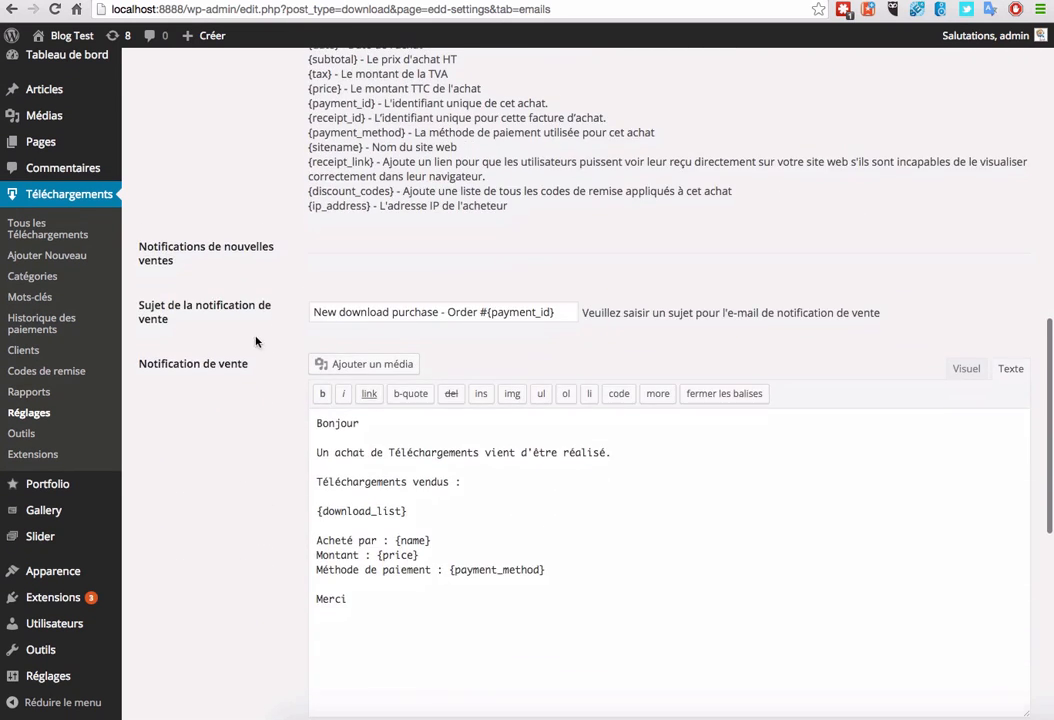
{"action": "scroll", "coordinate": [262, 340], "scroll_direction": "down", "scroll_amount": 3}
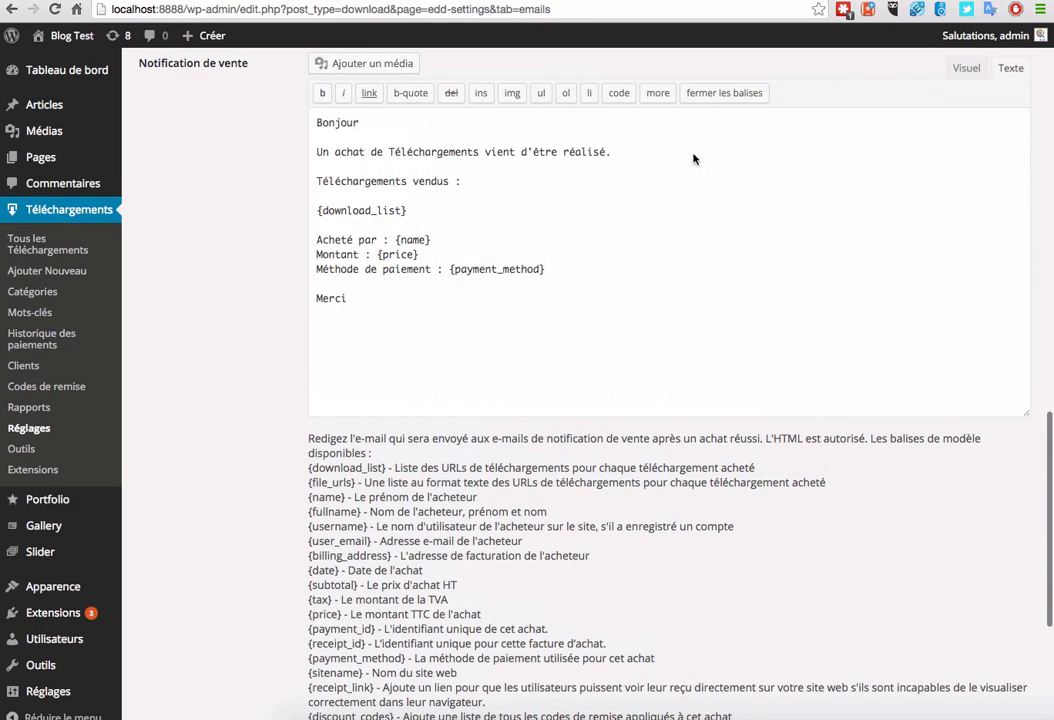
{"action": "scroll", "coordinate": [224, 210], "scroll_direction": "up", "scroll_amount": 2}
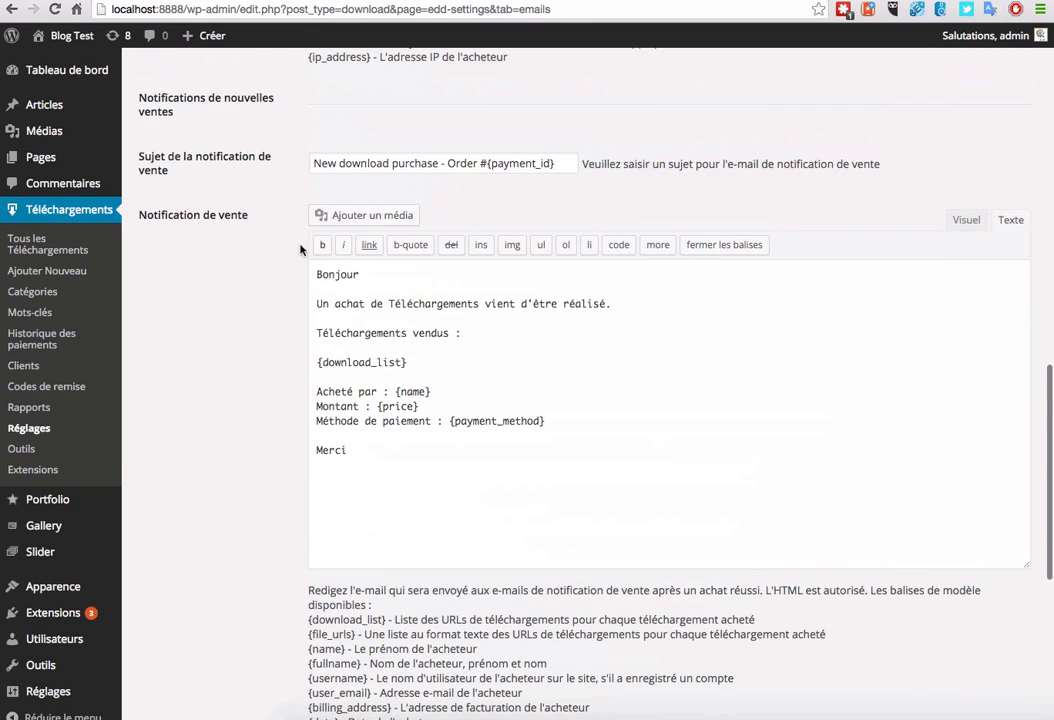
{"action": "scroll", "coordinate": [291, 273], "scroll_direction": "down", "scroll_amount": 4}
{"action": "scroll", "coordinate": [291, 273], "scroll_direction": "up", "scroll_amount": 10}
Step: Look through the Styles, TVA and Divers settings tabs in turn
{"action": "left_click", "coordinate": [458, 127]}
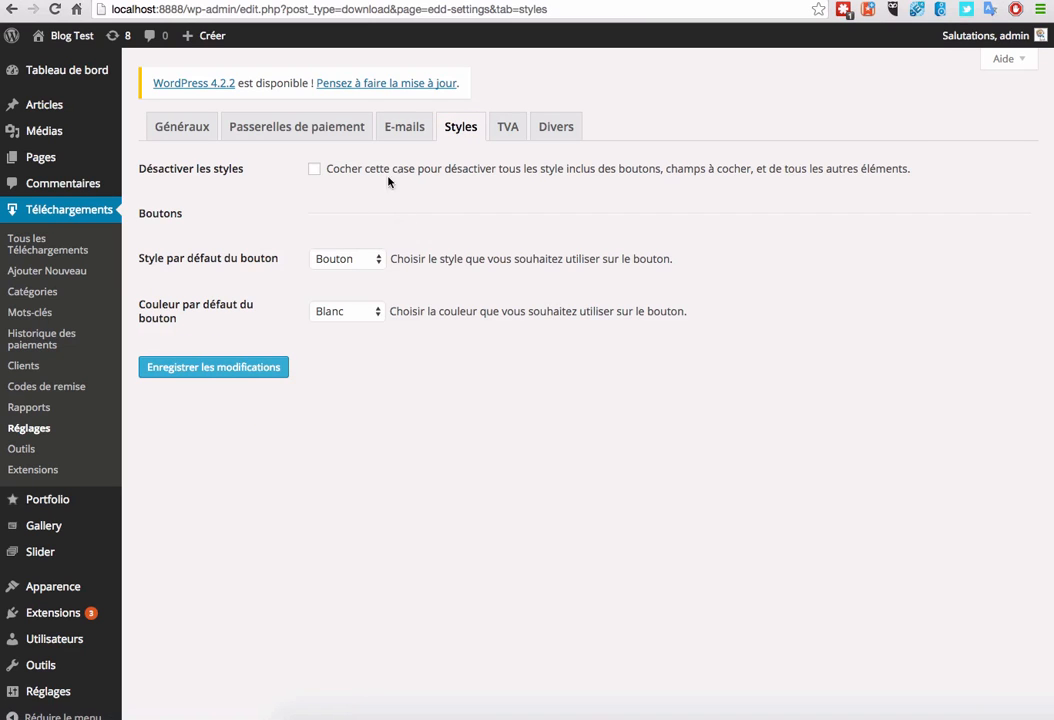
{"action": "left_click", "coordinate": [508, 128]}
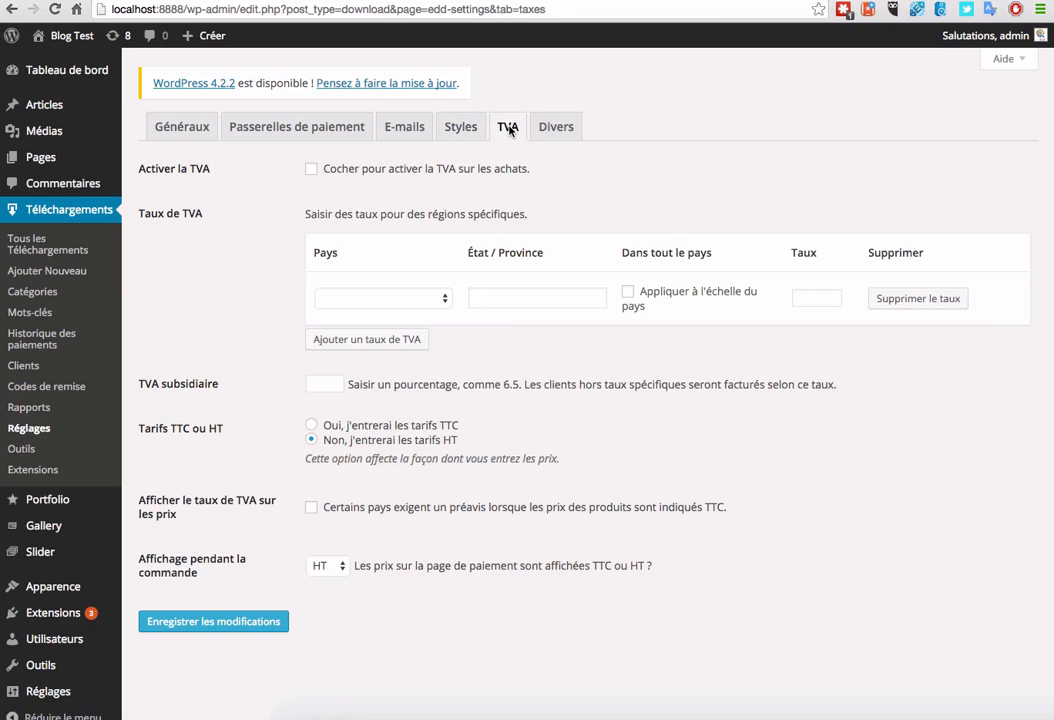
{"action": "left_click", "coordinate": [555, 129]}
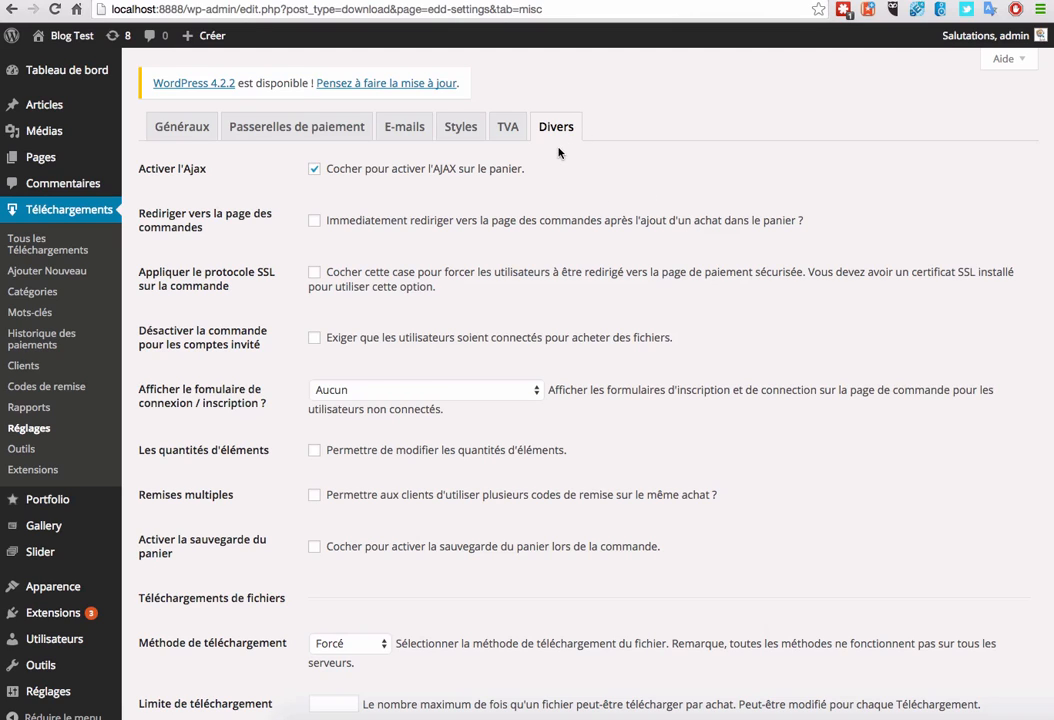
Step: Create a new download titled Livre numérique "Patacoufin"
{"action": "left_click", "coordinate": [40, 273]}
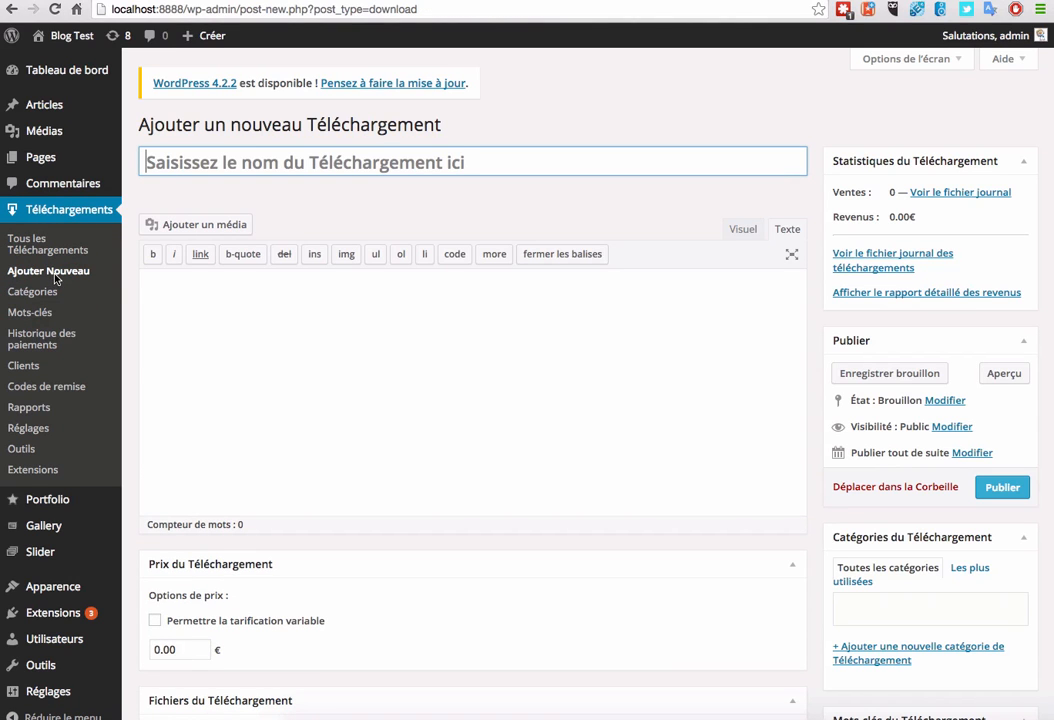
{"action": "left_click", "coordinate": [237, 171]}
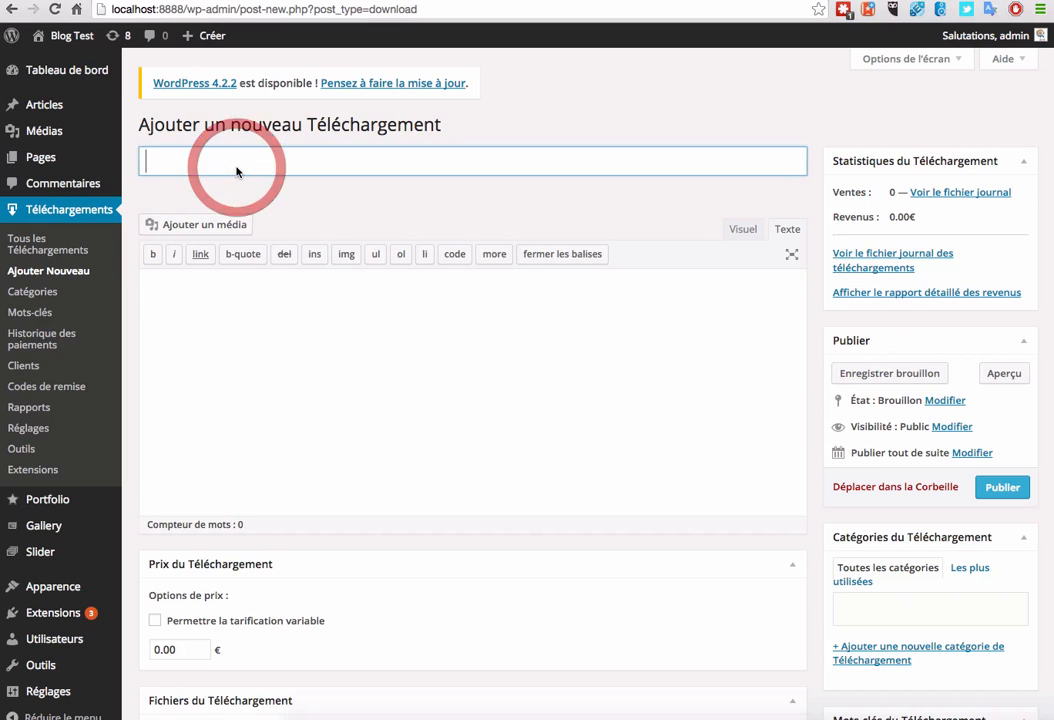
{"action": "type", "text": "Livre"}
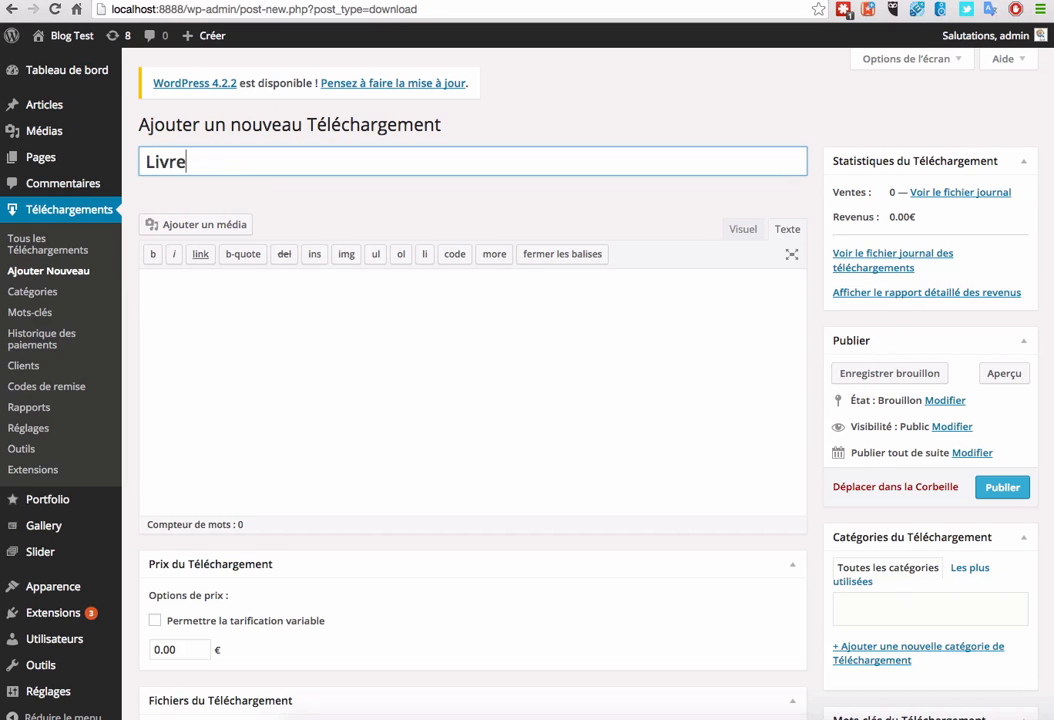
{"action": "type", "text": " numérique "}
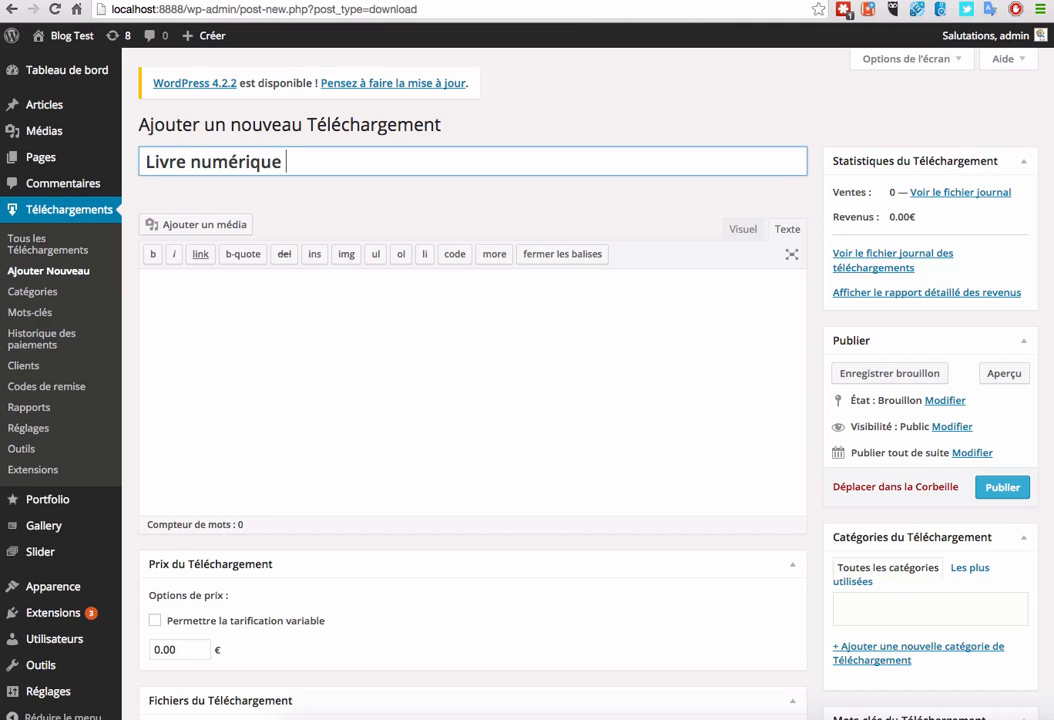
{"action": "type", "text": "\"Patacou"}
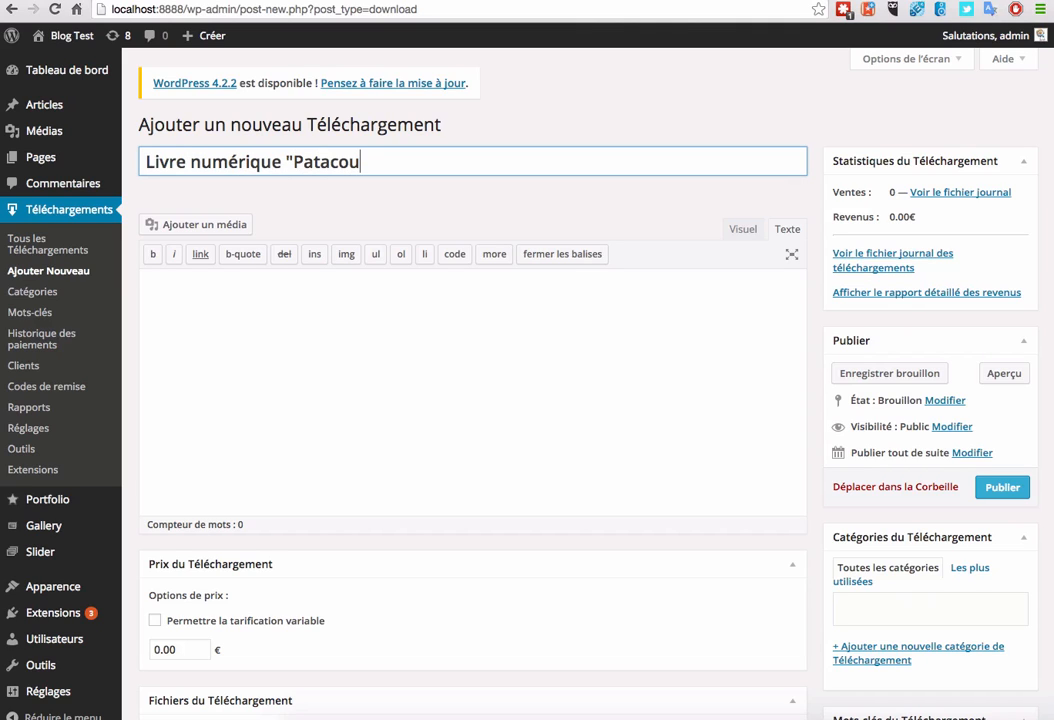
{"action": "type", "text": "fin\""}
Step: Write the description Voici mon livre numérique "Patacoufin" by reusing the title
{"action": "left_click", "coordinate": [343, 348]}
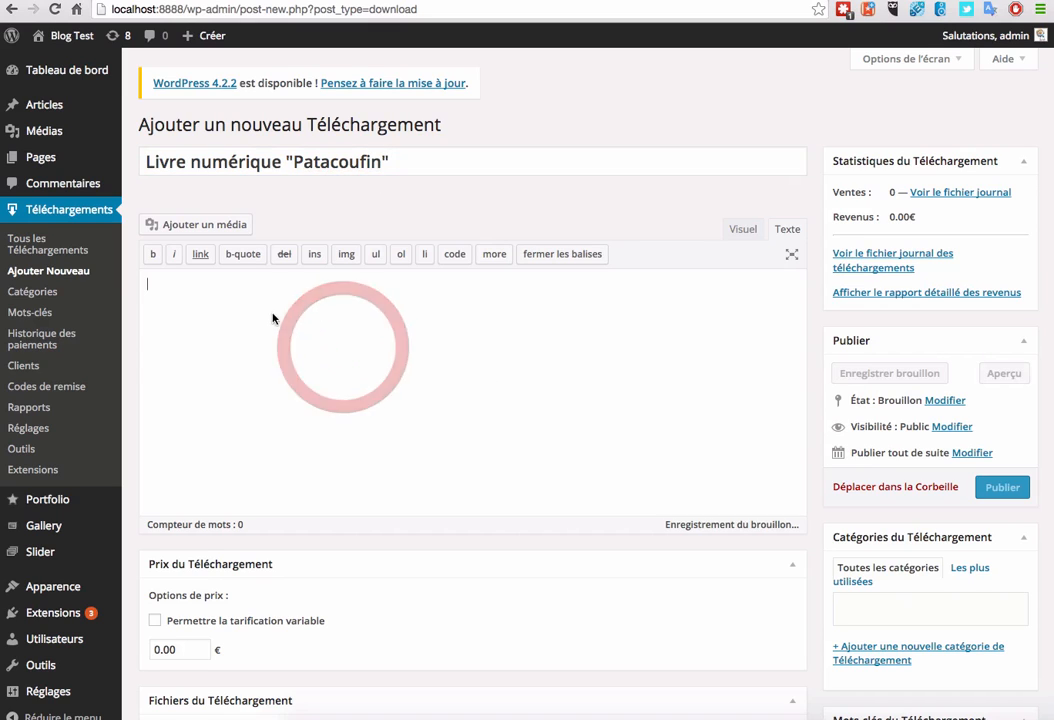
{"action": "triple_click", "coordinate": [228, 166]}
{"action": "key", "text": "super+c"}
{"action": "left_click", "coordinate": [249, 235]}
{"action": "key", "text": "super+v"}
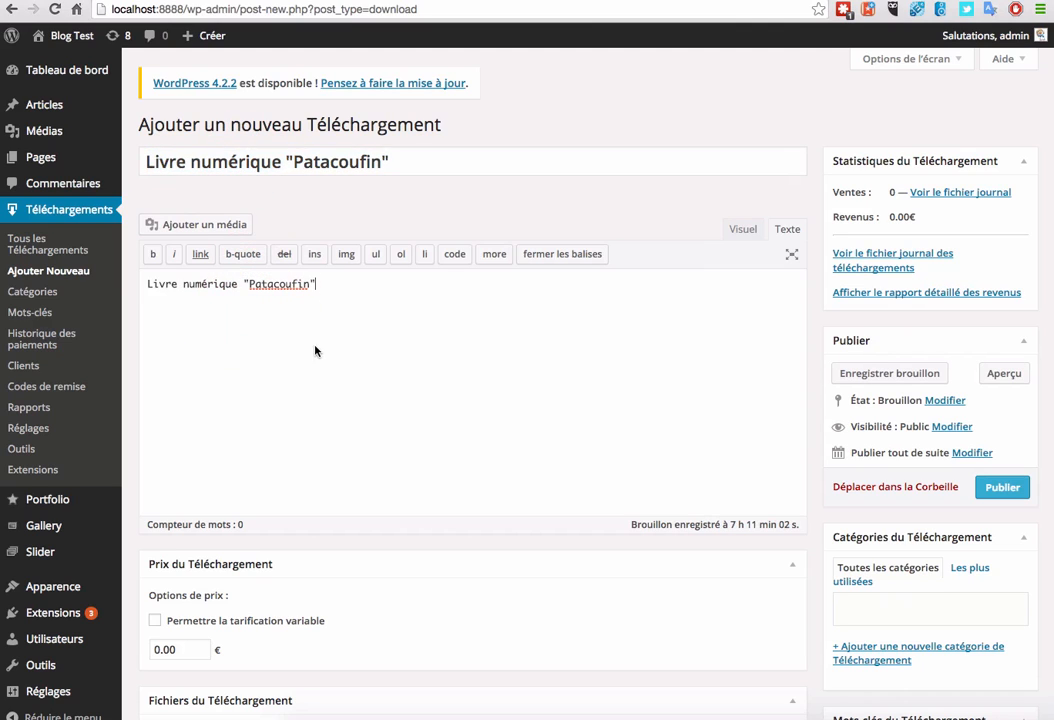
{"action": "left_click", "coordinate": [145, 283]}
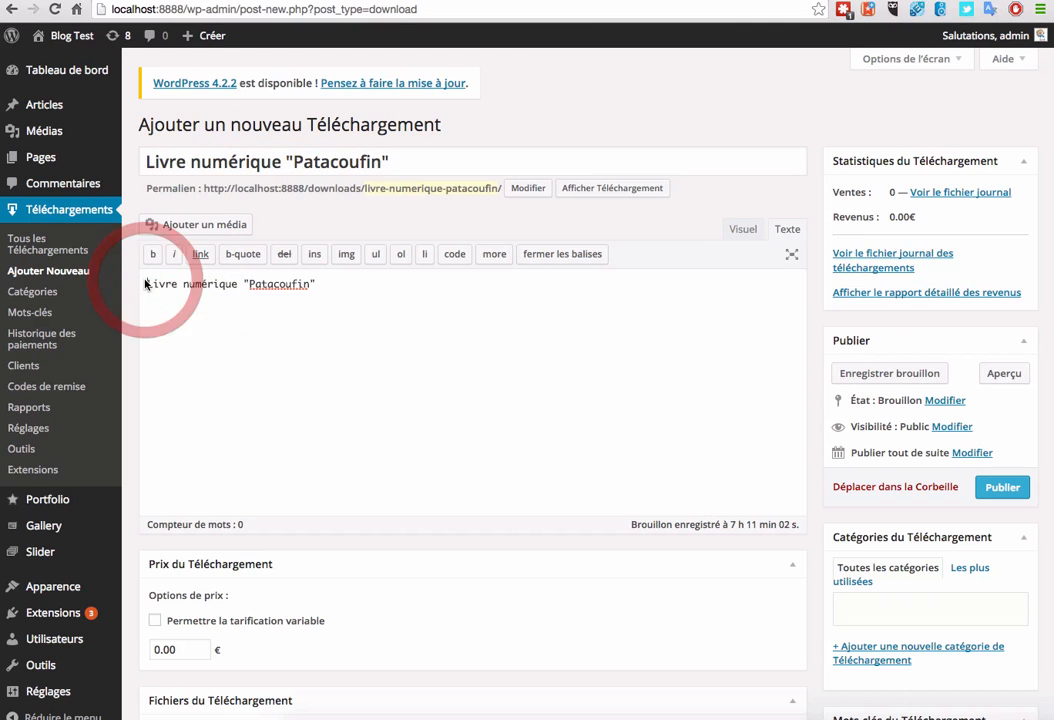
{"action": "type", "text": "Voici mon l"}
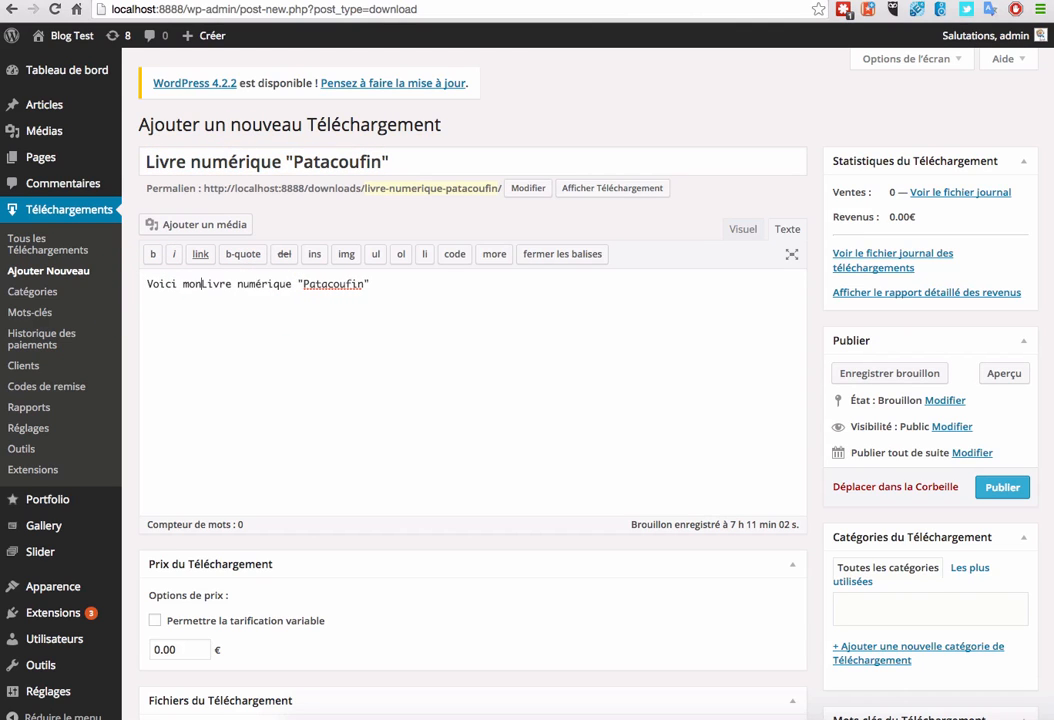
{"action": "key", "text": "Delete"}
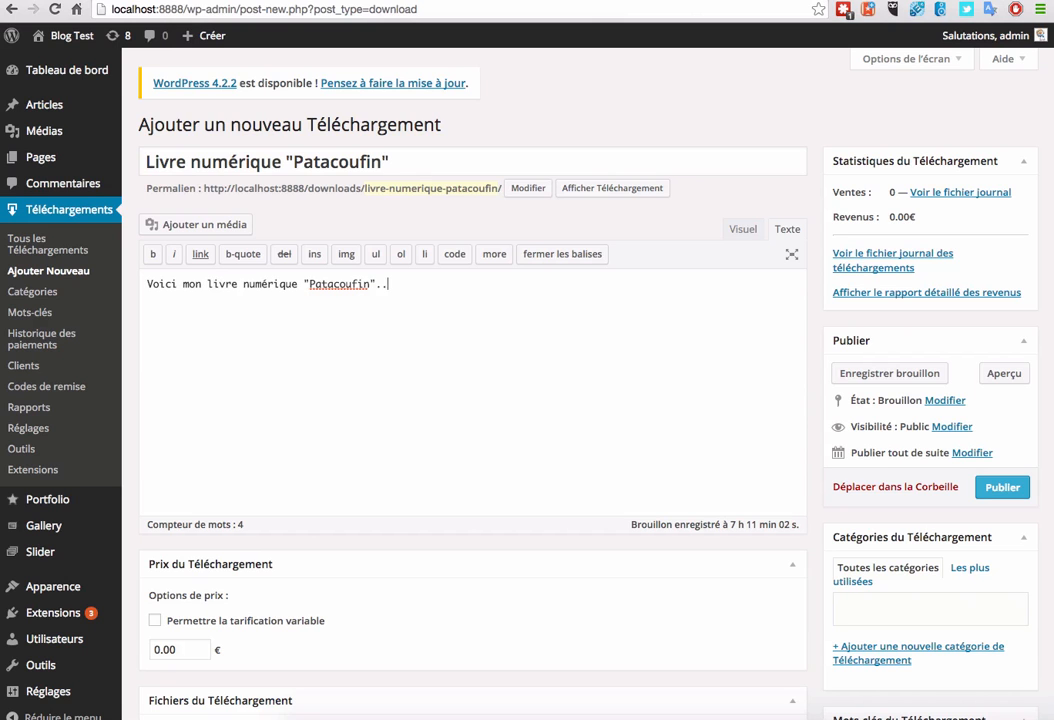
Step: Replace the default 0.00 price with 15 € and toggle the Fichiers du Téléchargement box
{"action": "scroll", "coordinate": [412, 395], "scroll_direction": "down", "scroll_amount": 5}
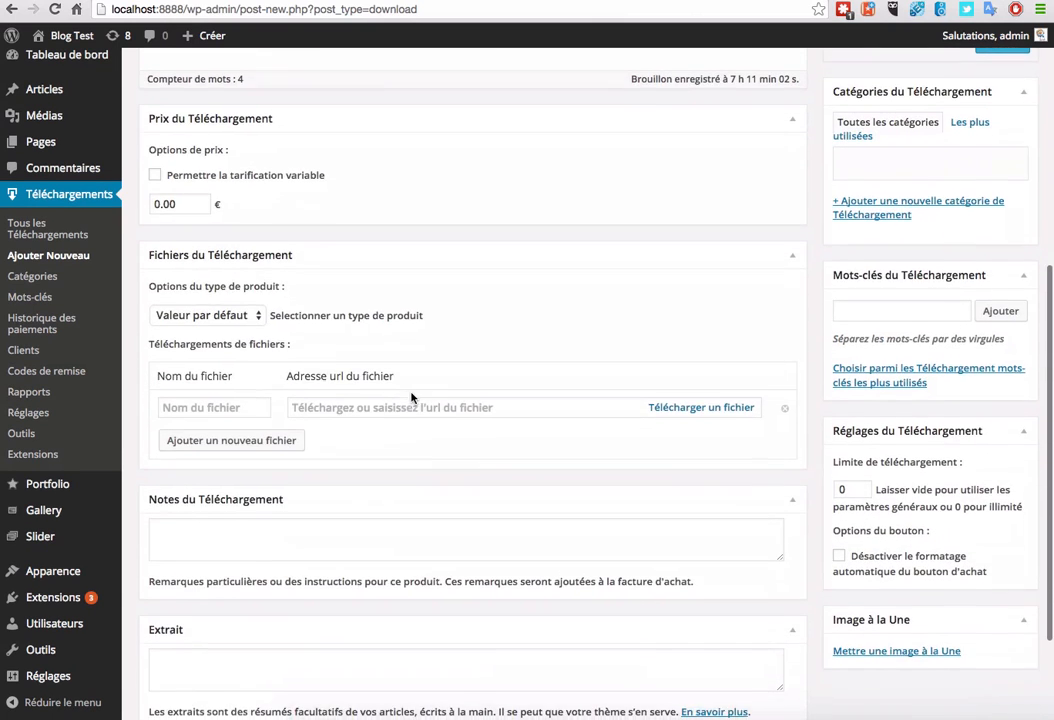
{"action": "double_click", "coordinate": [179, 200]}
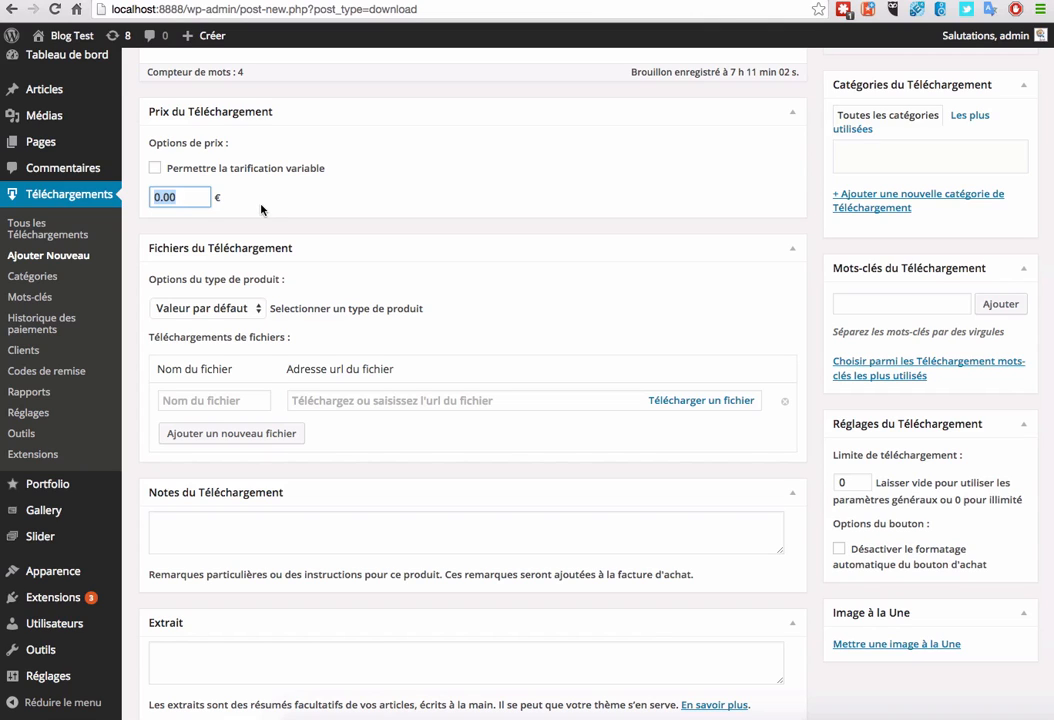
{"action": "type", "text": "15"}
{"action": "left_click", "coordinate": [328, 241]}
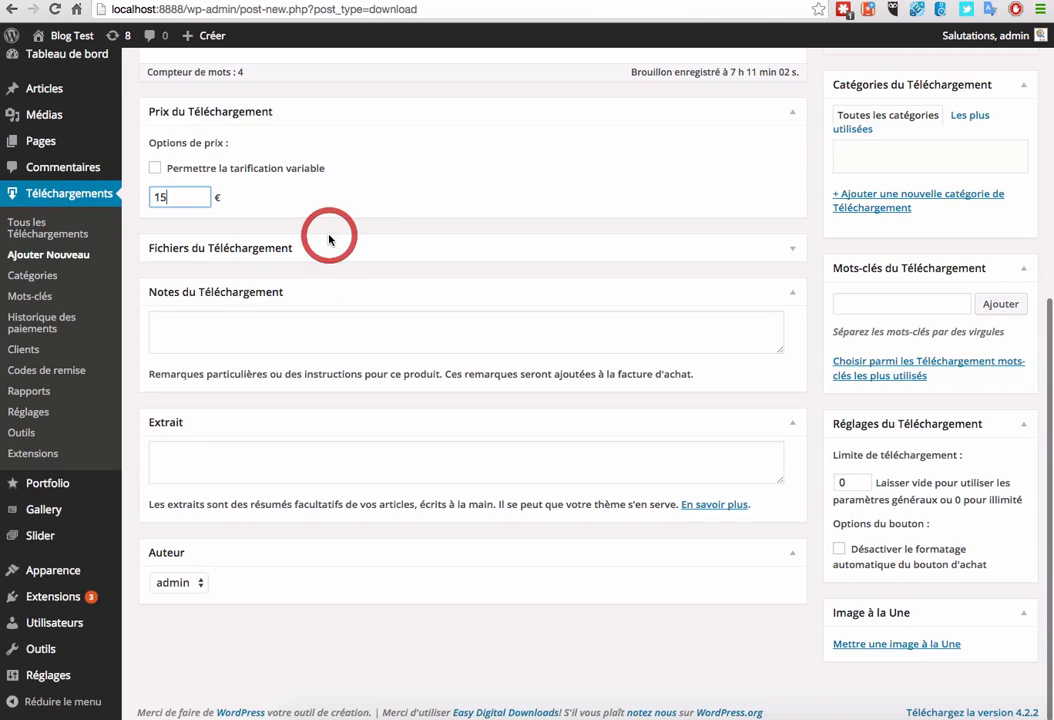
{"action": "left_click", "coordinate": [328, 239]}
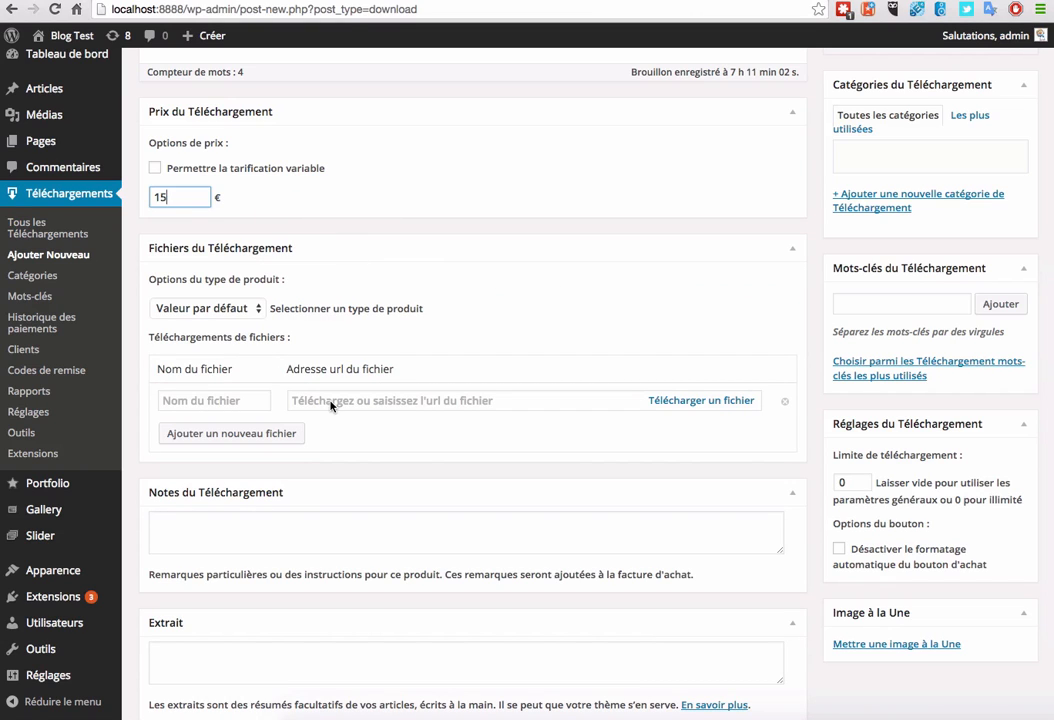
Step: Upload facebook-youtube-LikeBox.jpg to the media library and attach it as the download's file
{"action": "left_click", "coordinate": [702, 401]}
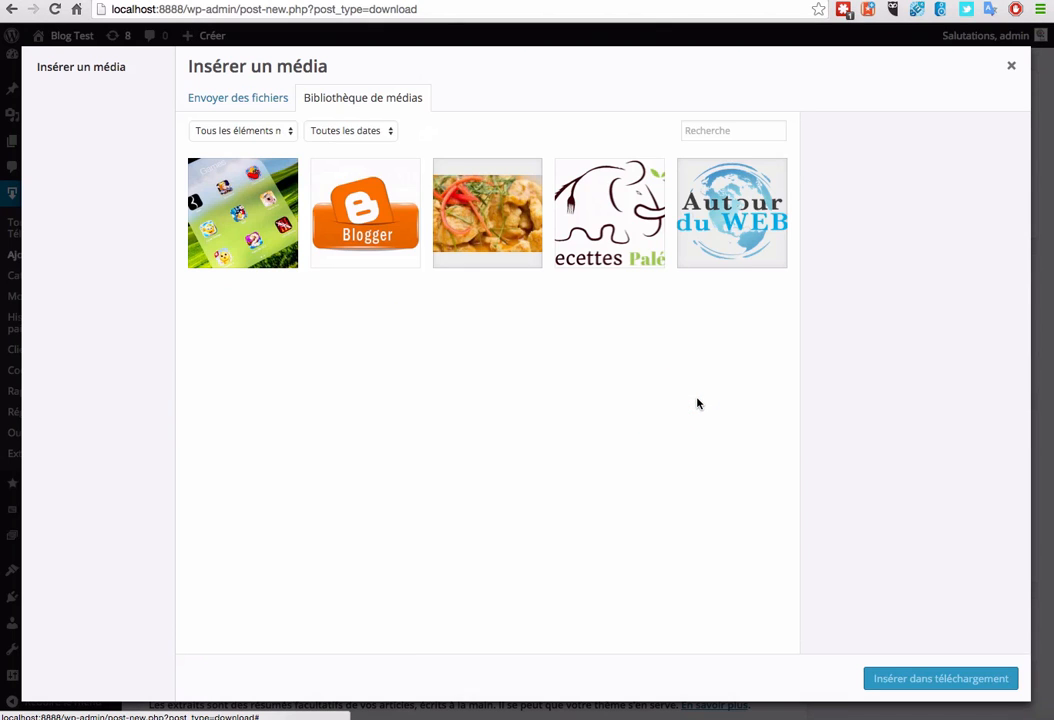
{"action": "left_click", "coordinate": [263, 195]}
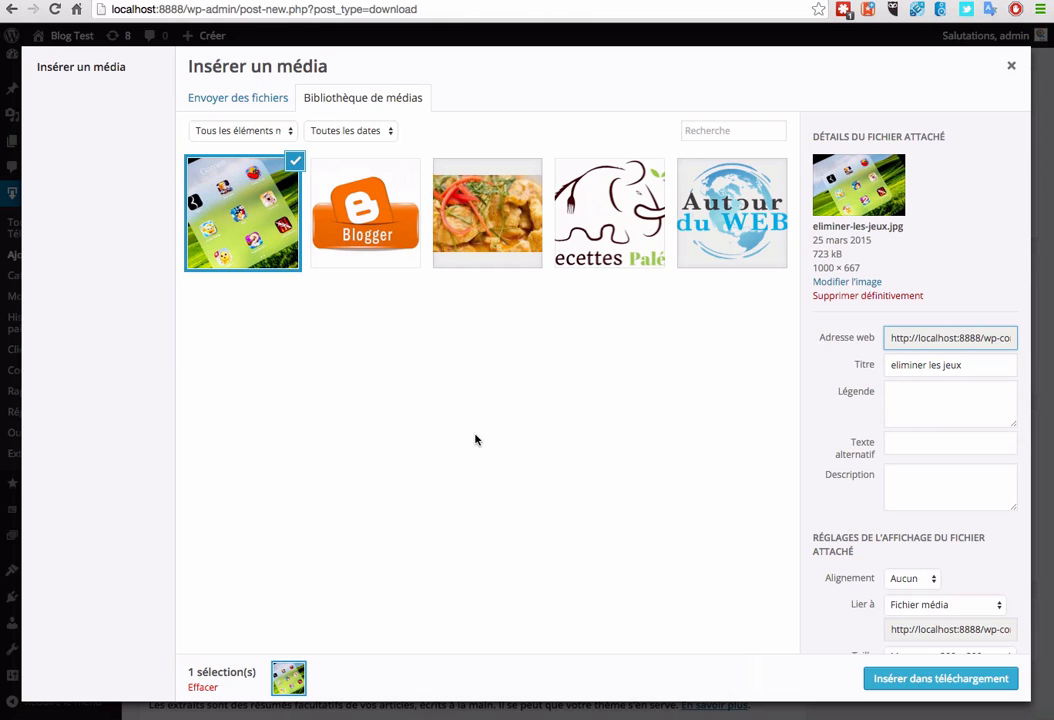
{"action": "left_click", "coordinate": [313, 712]}
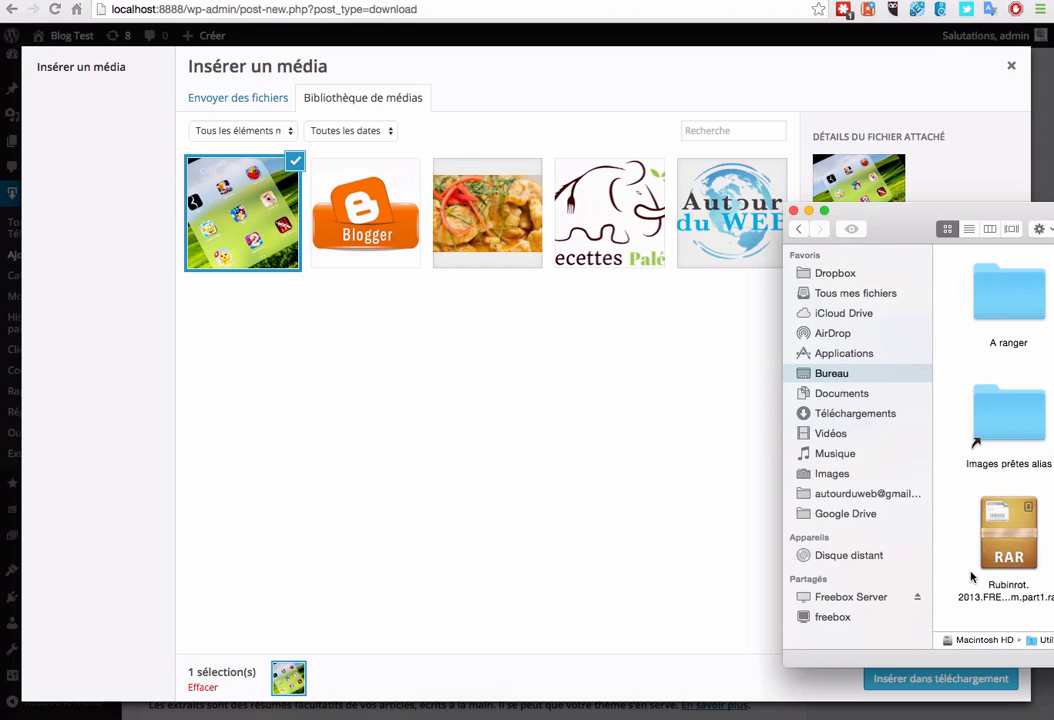
{"action": "left_click_drag", "start_coordinate": [1050, 330], "coordinate": [515, 334]}
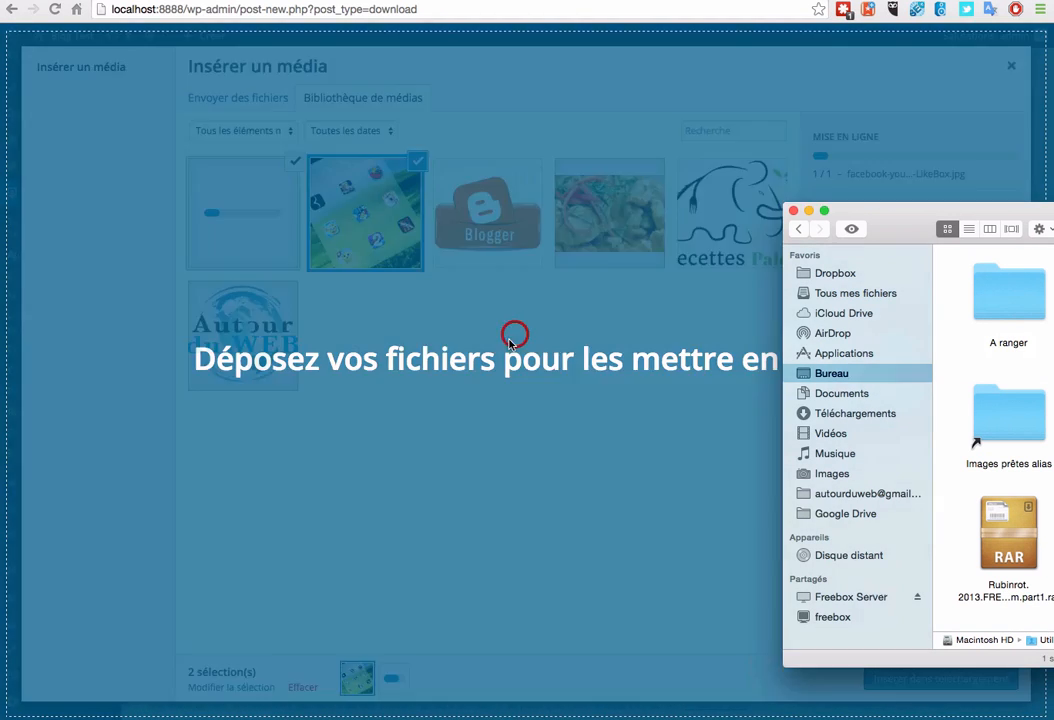
{"action": "left_click", "coordinate": [455, 507]}
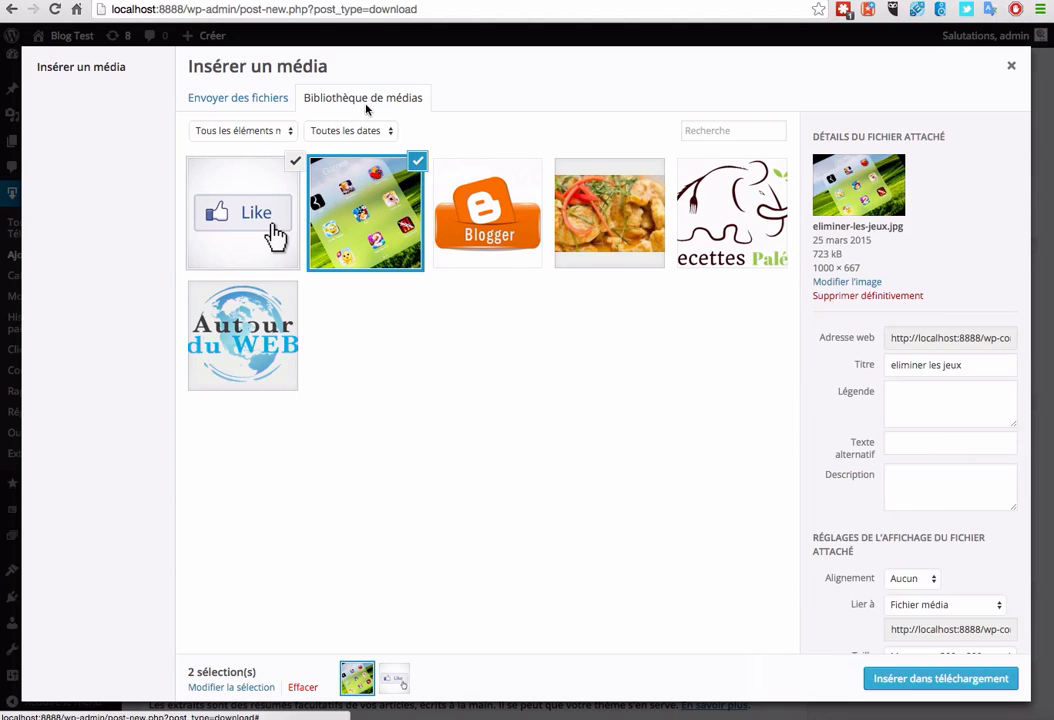
{"action": "left_click", "coordinate": [417, 156]}
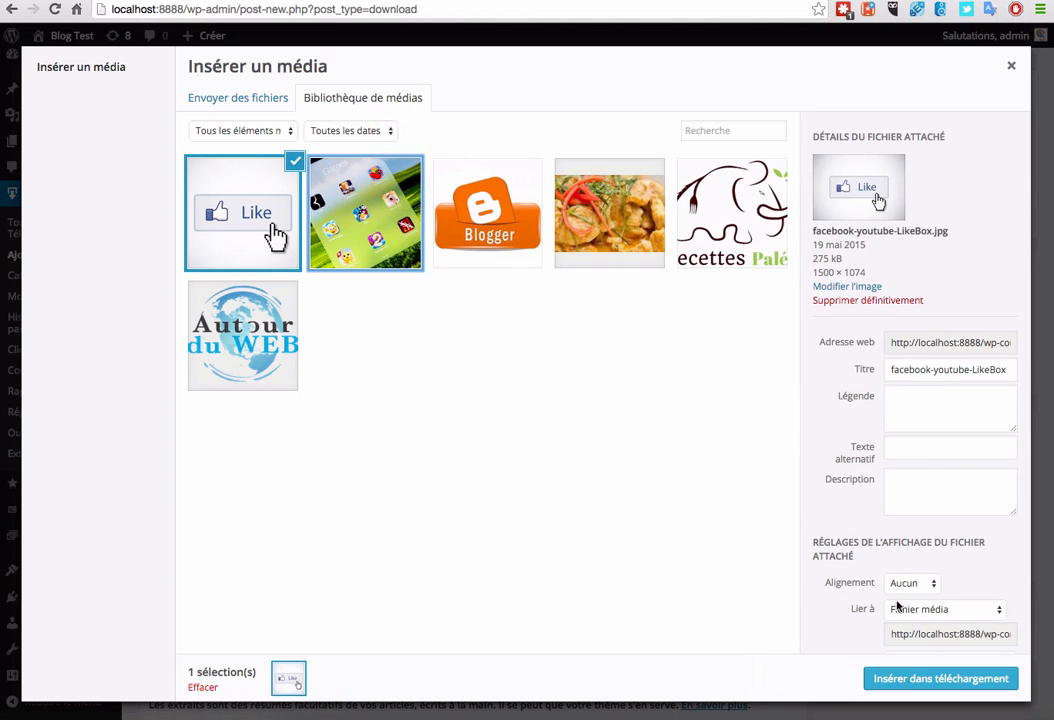
{"action": "left_click", "coordinate": [922, 678]}
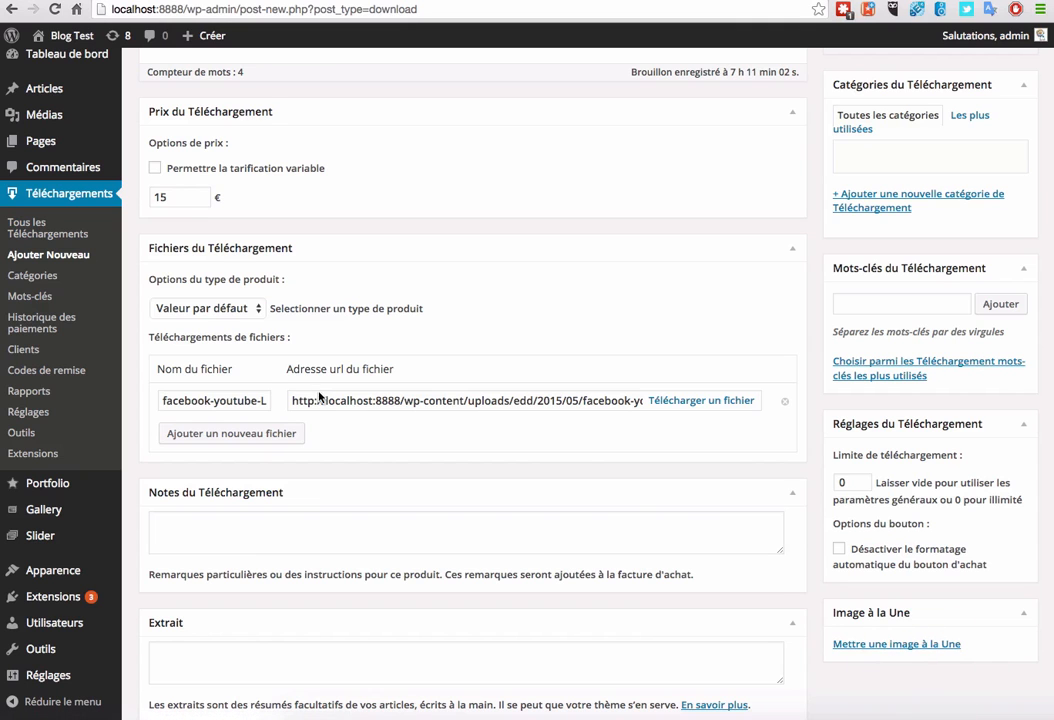
Step: Publish the Livre numérique "Patacoufin" download priced at 15.00 €
{"action": "scroll", "coordinate": [629, 352], "scroll_direction": "up", "scroll_amount": 5}
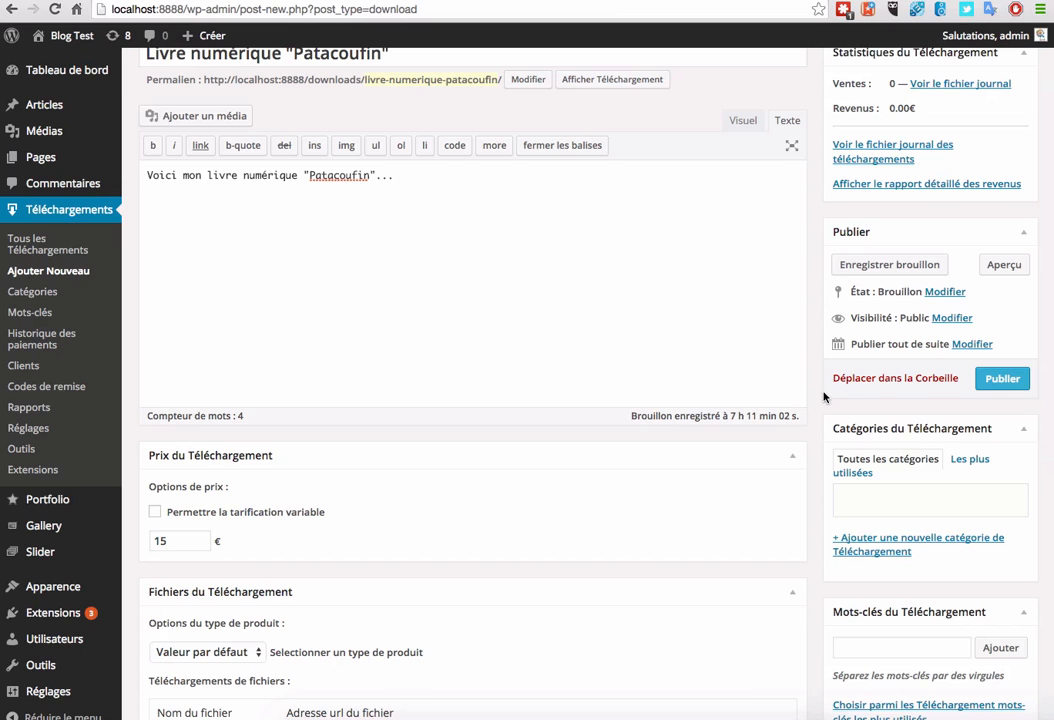
{"action": "scroll", "coordinate": [823, 395], "scroll_direction": "up", "scroll_amount": 2}
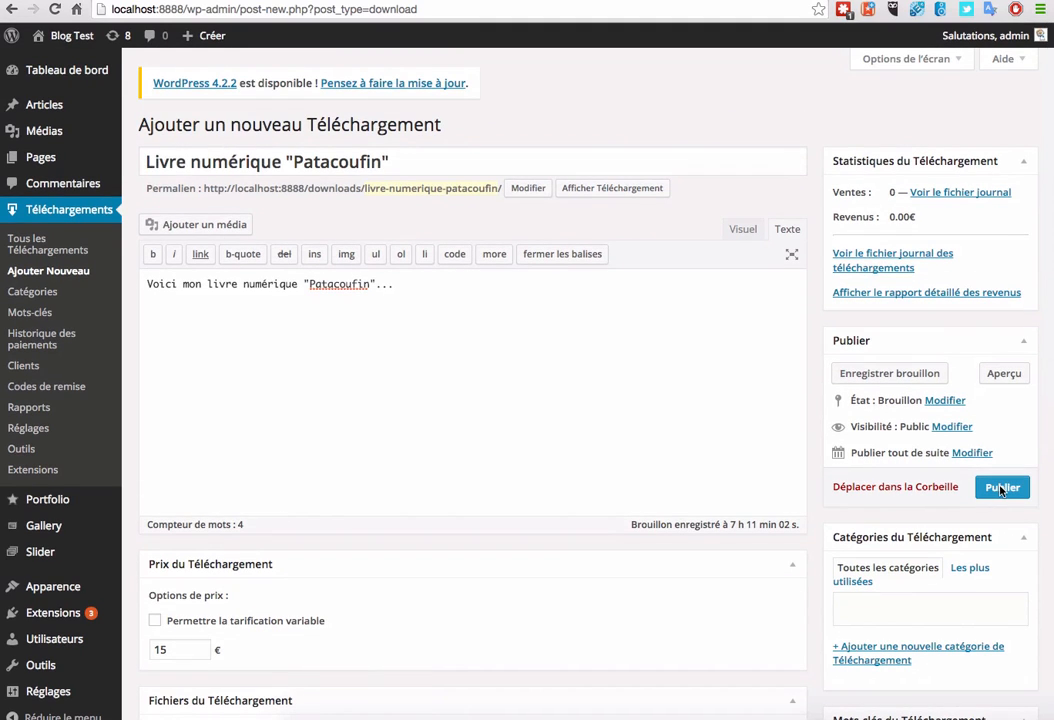
{"action": "left_click", "coordinate": [1001, 490]}
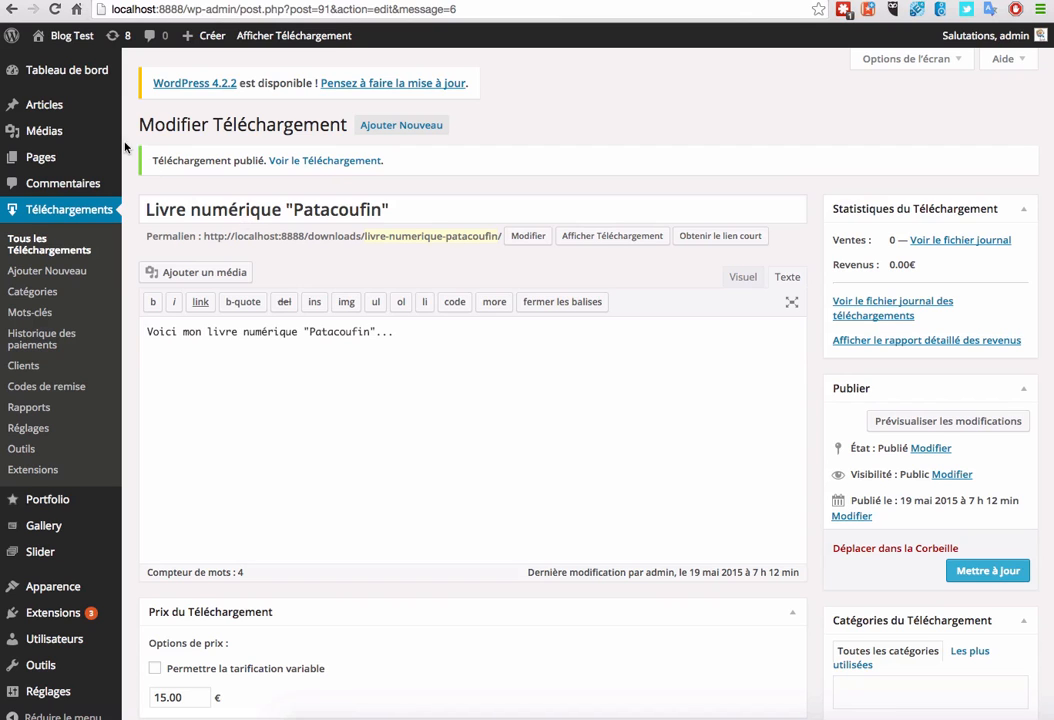
Step: Open Test article WP for editing and replace its whole body with "Mon livre numérique :"
{"action": "left_click", "coordinate": [151, 110]}
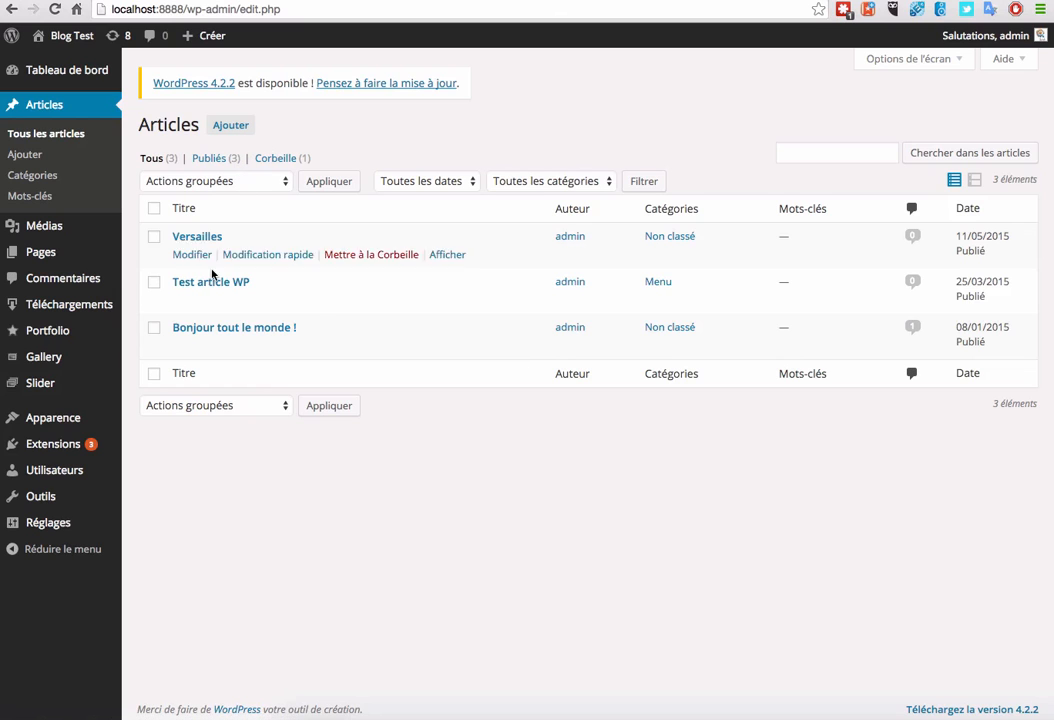
{"action": "left_click", "coordinate": [193, 301]}
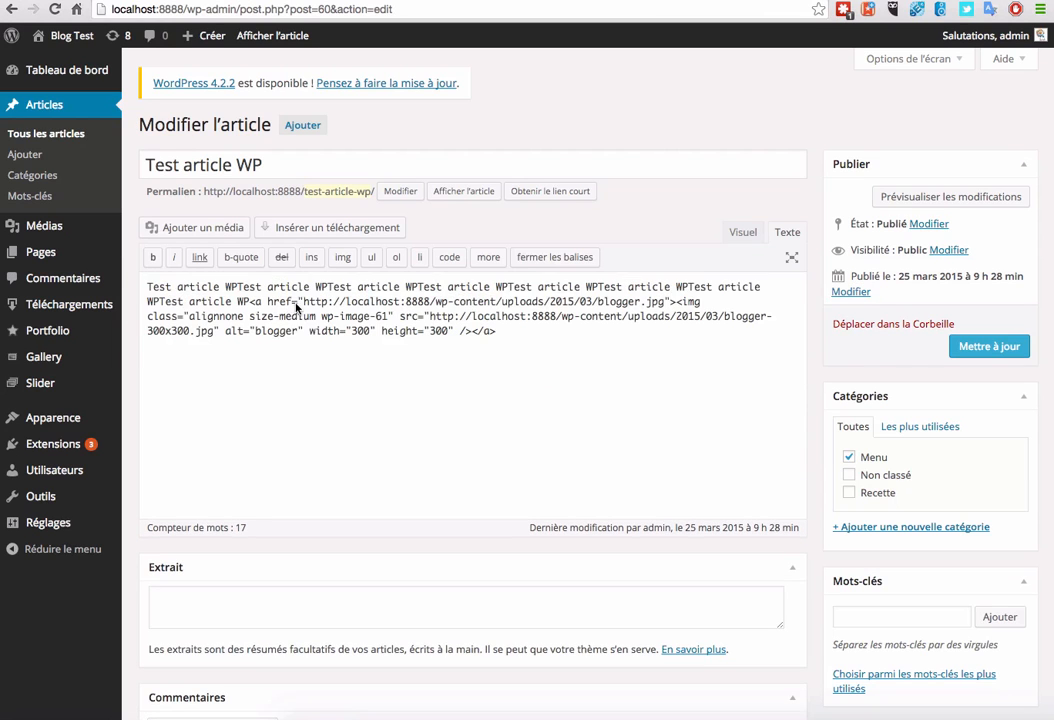
{"action": "key", "text": "super+a"}
{"action": "key", "text": "BackSpace"}
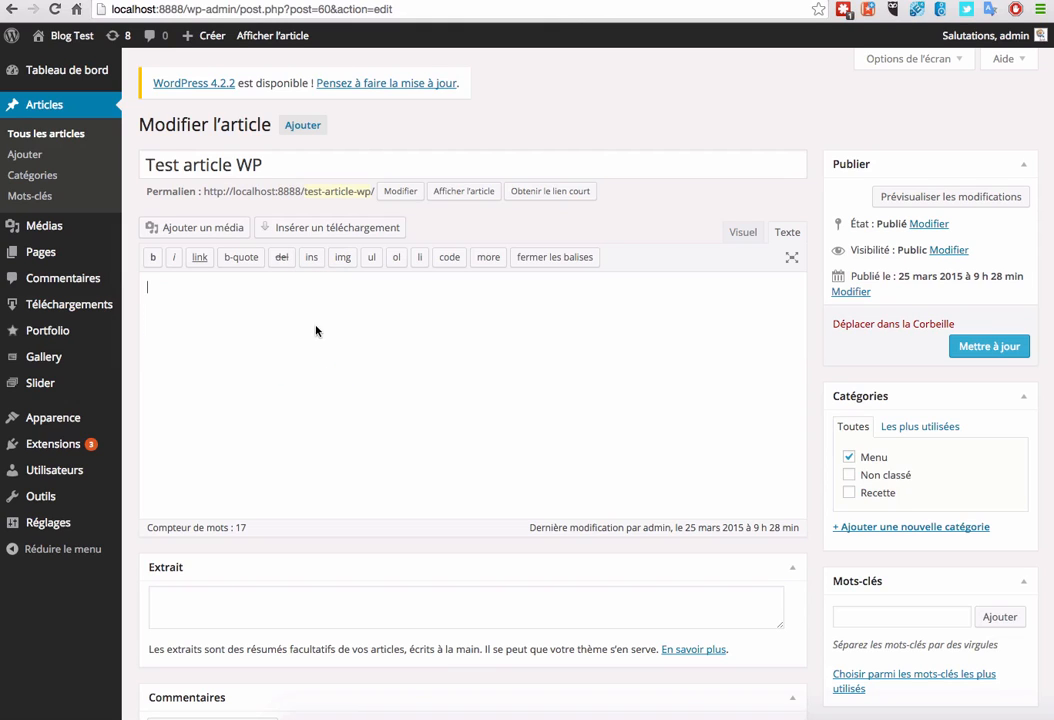
{"action": "type", "text": "Mon livre numérique :"}
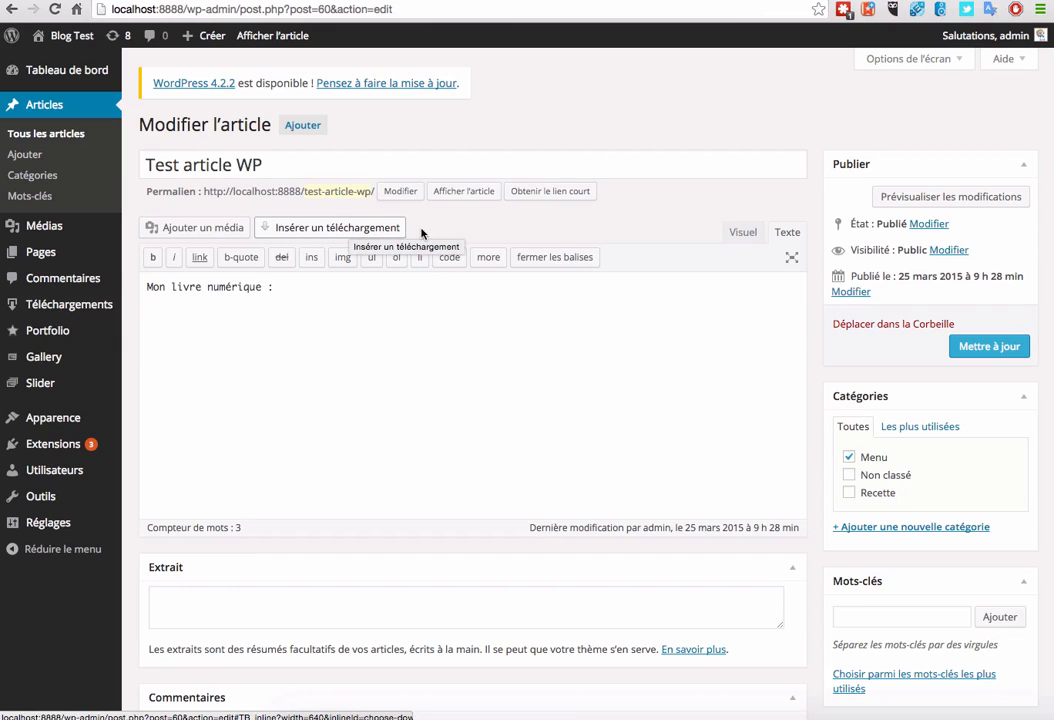
Step: Insert a blue "Commander" purchase button for the Patacoufin download and update the post
{"action": "left_click", "coordinate": [320, 229]}
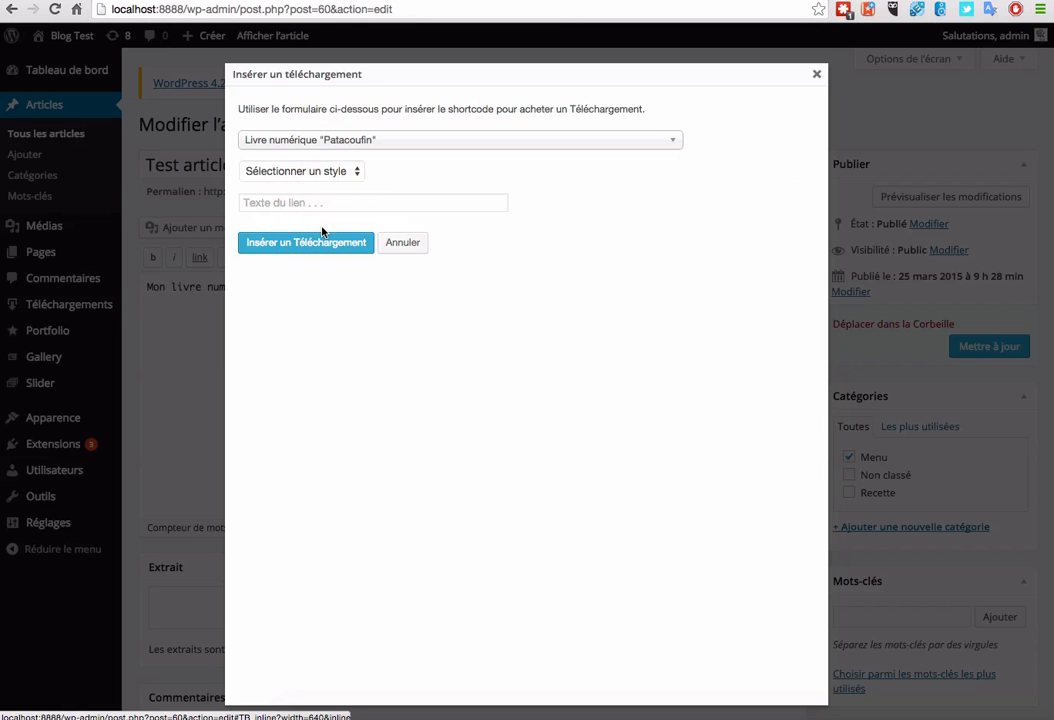
{"action": "left_click", "coordinate": [313, 143]}
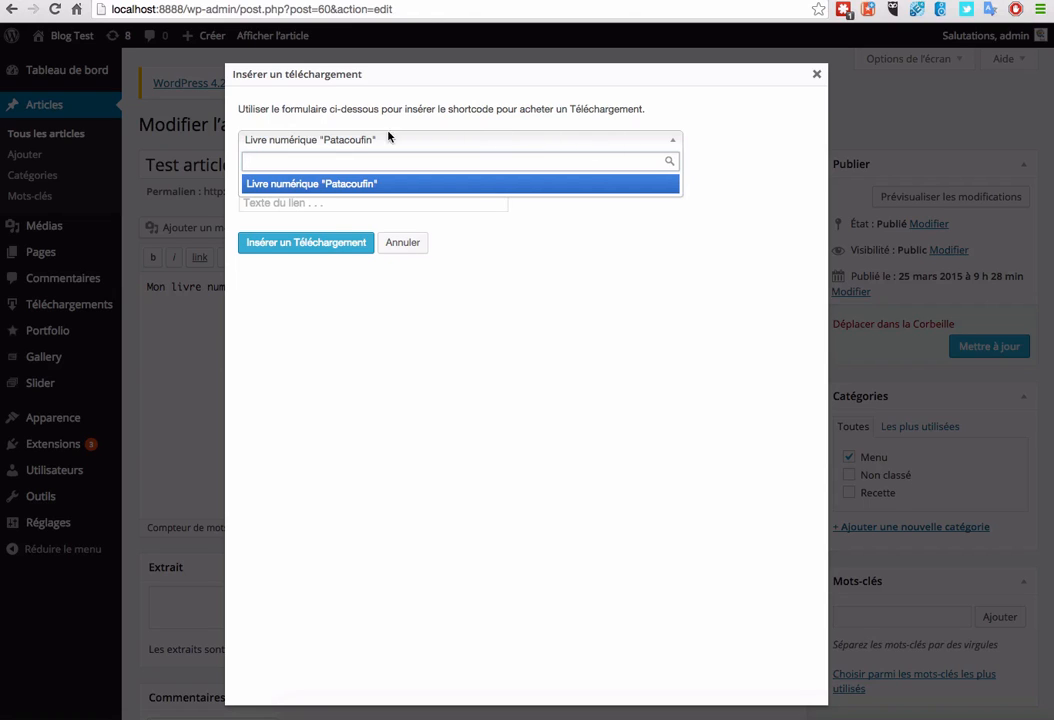
{"action": "left_click", "coordinate": [463, 145]}
{"action": "left_click", "coordinate": [340, 171]}
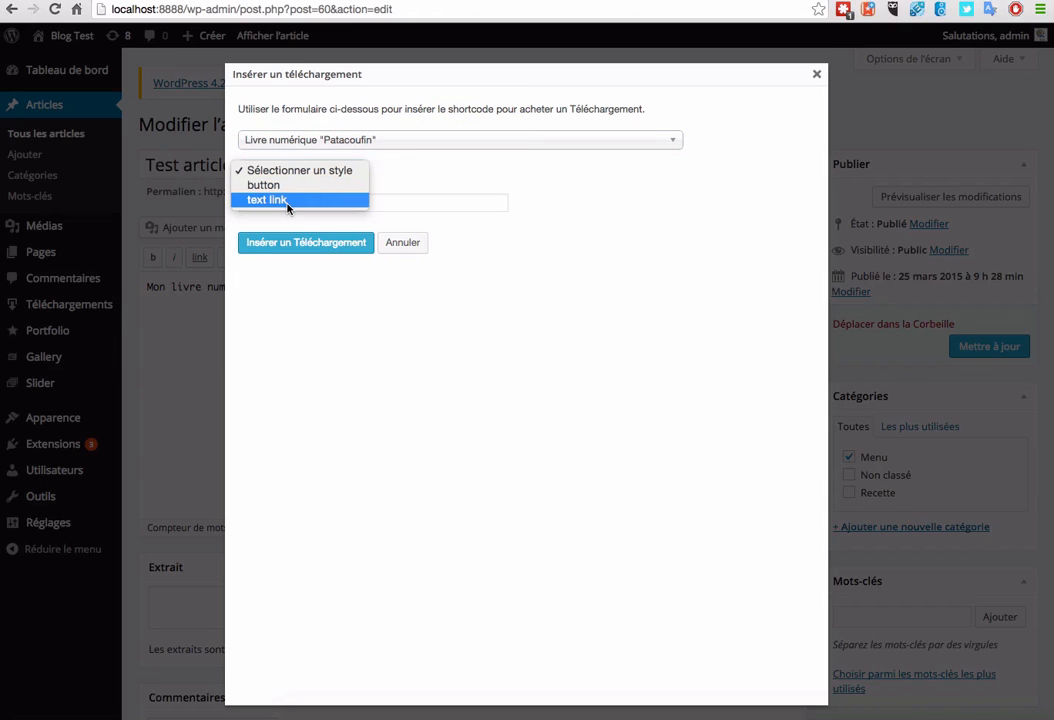
{"action": "left_click", "coordinate": [286, 186]}
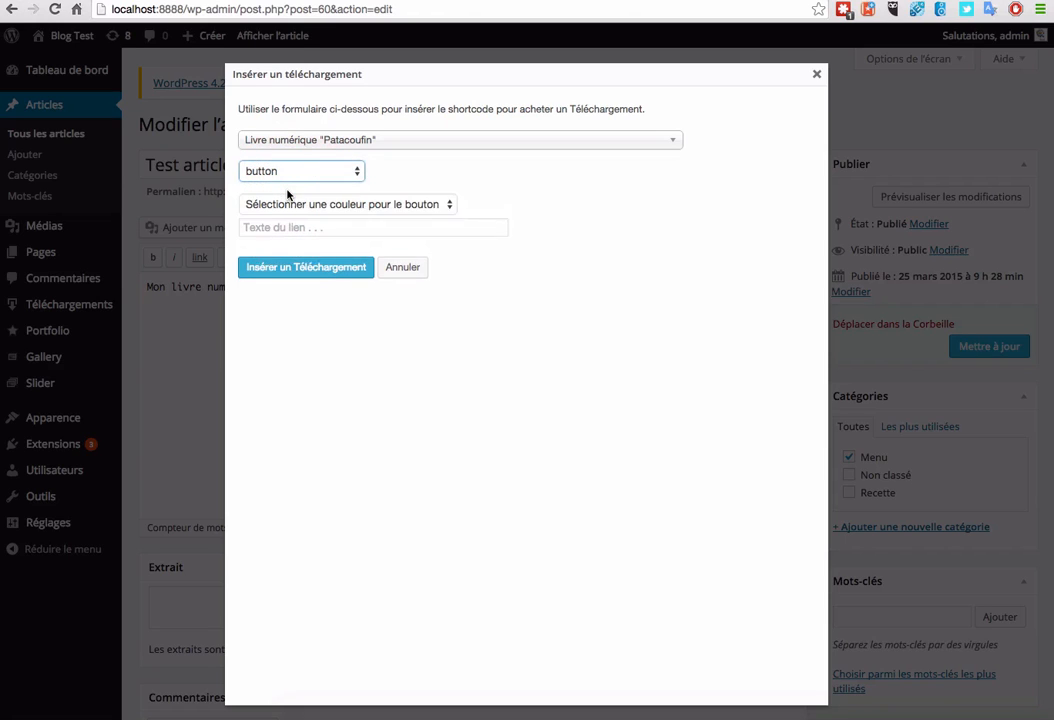
{"action": "left_click", "coordinate": [324, 200]}
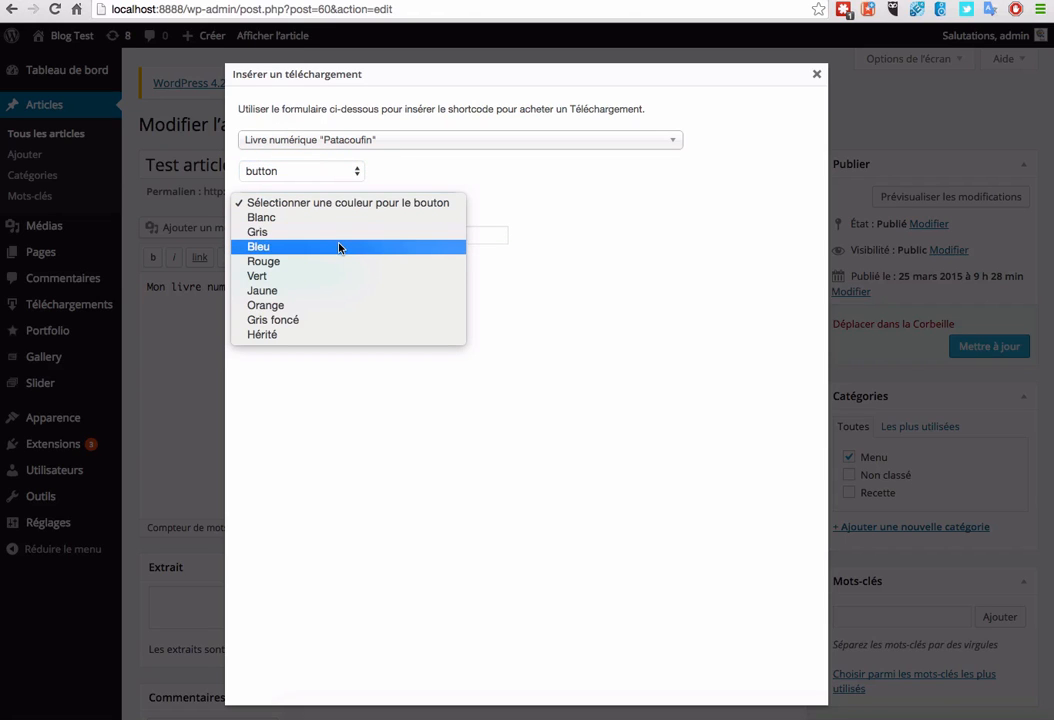
{"action": "left_click", "coordinate": [340, 247]}
{"action": "left_click", "coordinate": [304, 237]}
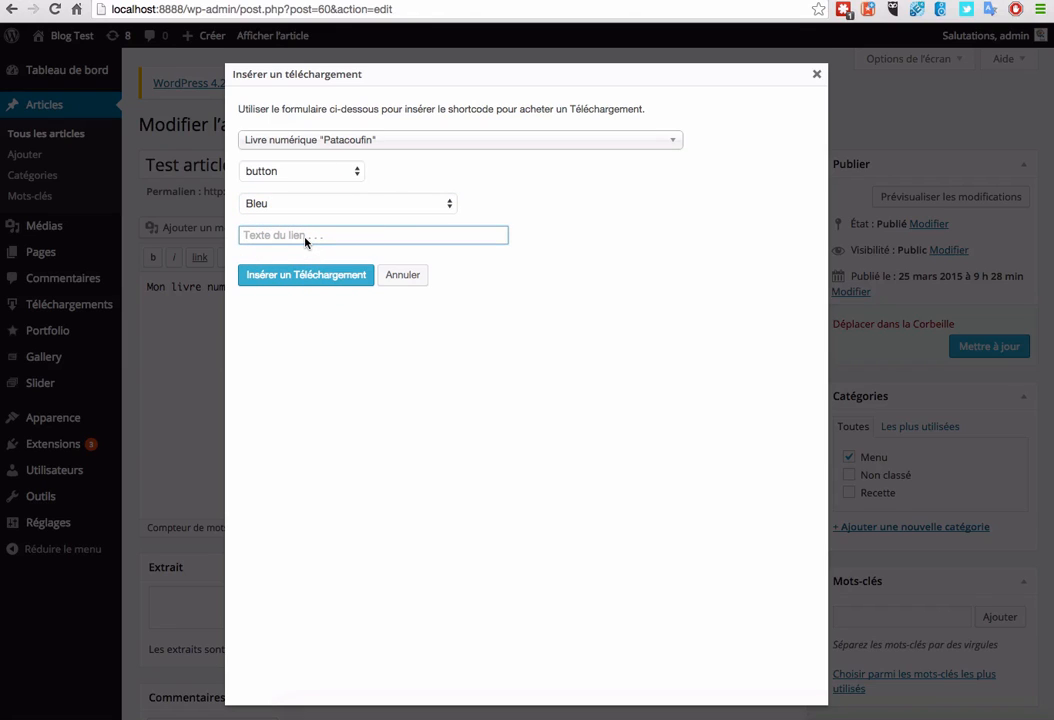
{"action": "type", "text": "Commander"}
{"action": "left_click", "coordinate": [270, 283]}
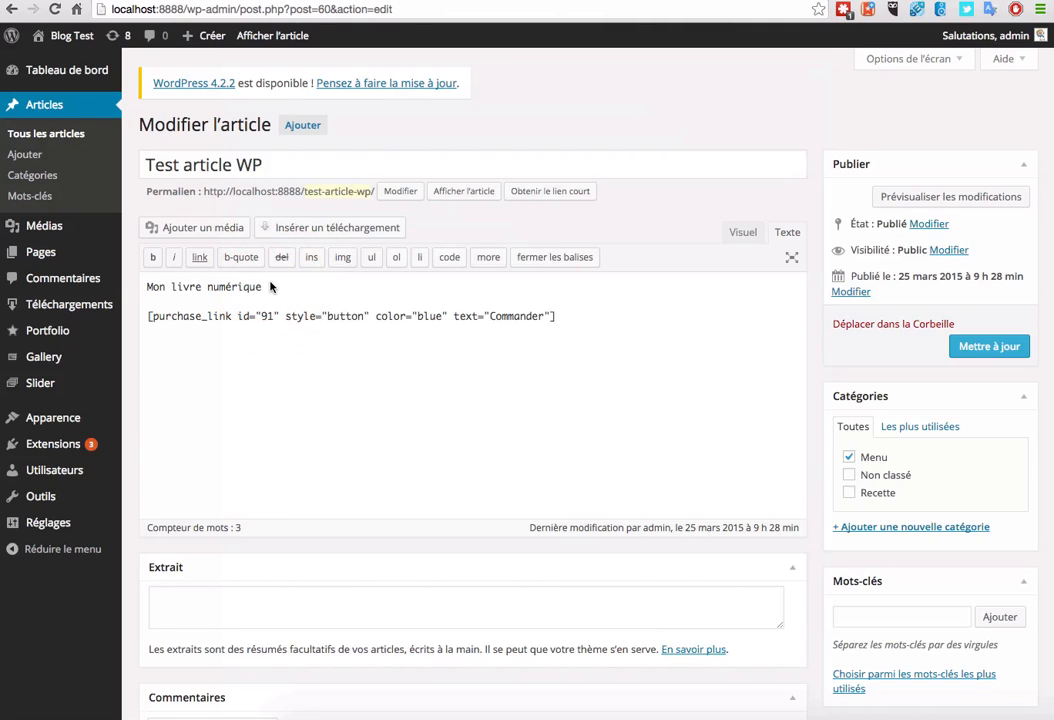
{"action": "left_click", "coordinate": [988, 345]}
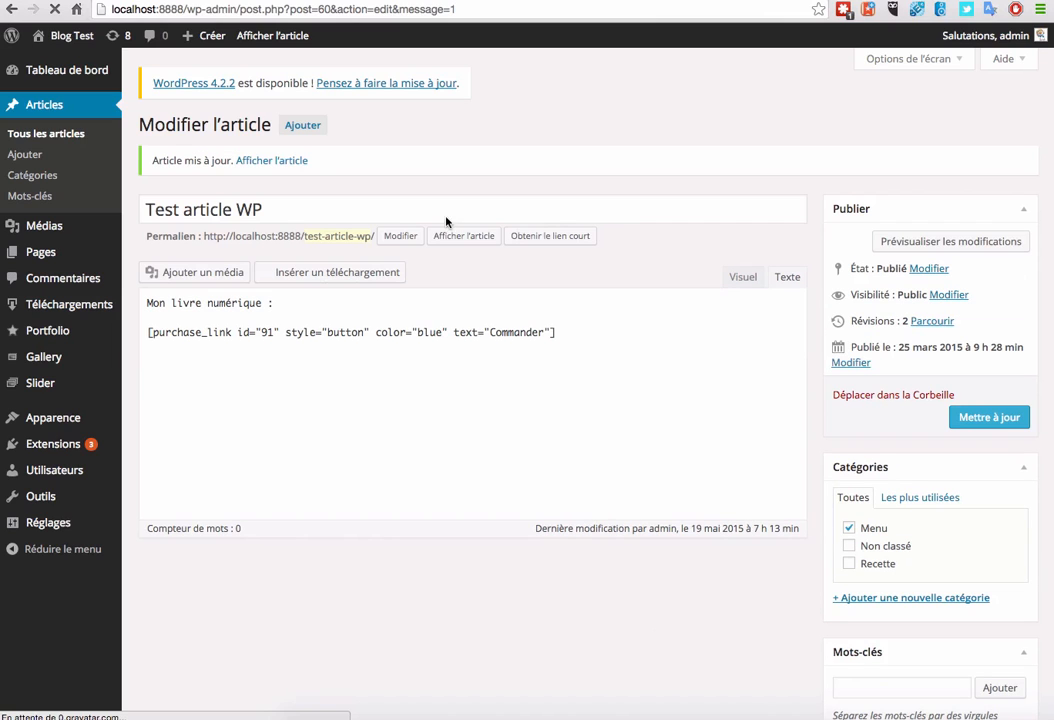
Step: View the post, add the Patacoufin e-book via its 15.00€ button, and go to checkout
{"action": "left_click", "coordinate": [277, 161]}
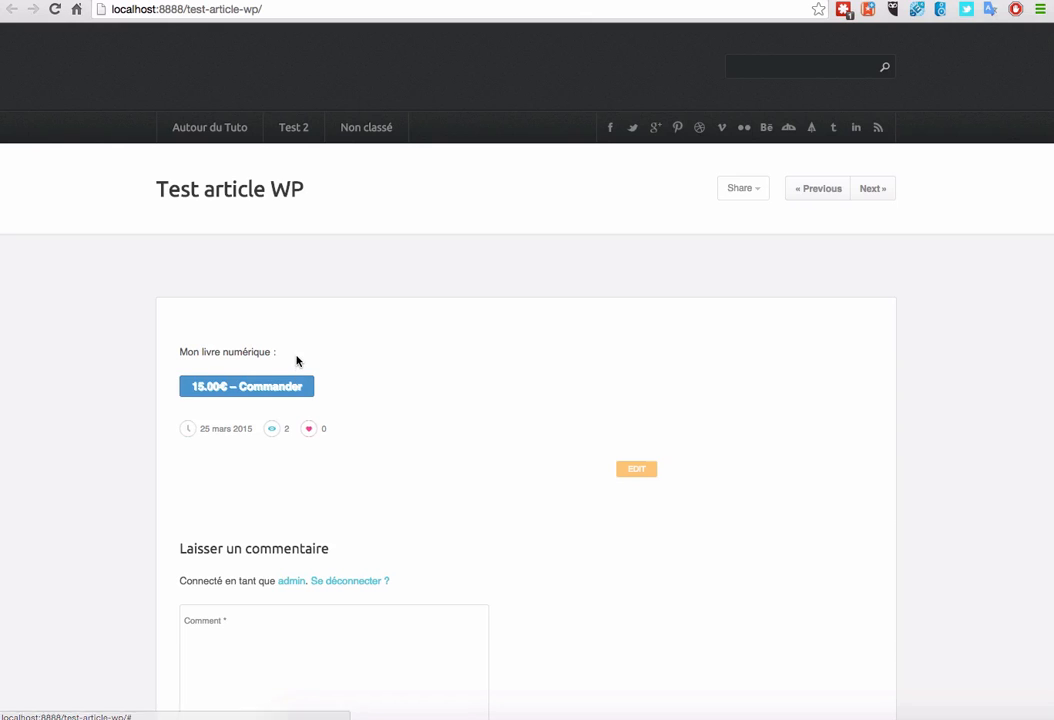
{"action": "left_click", "coordinate": [241, 388]}
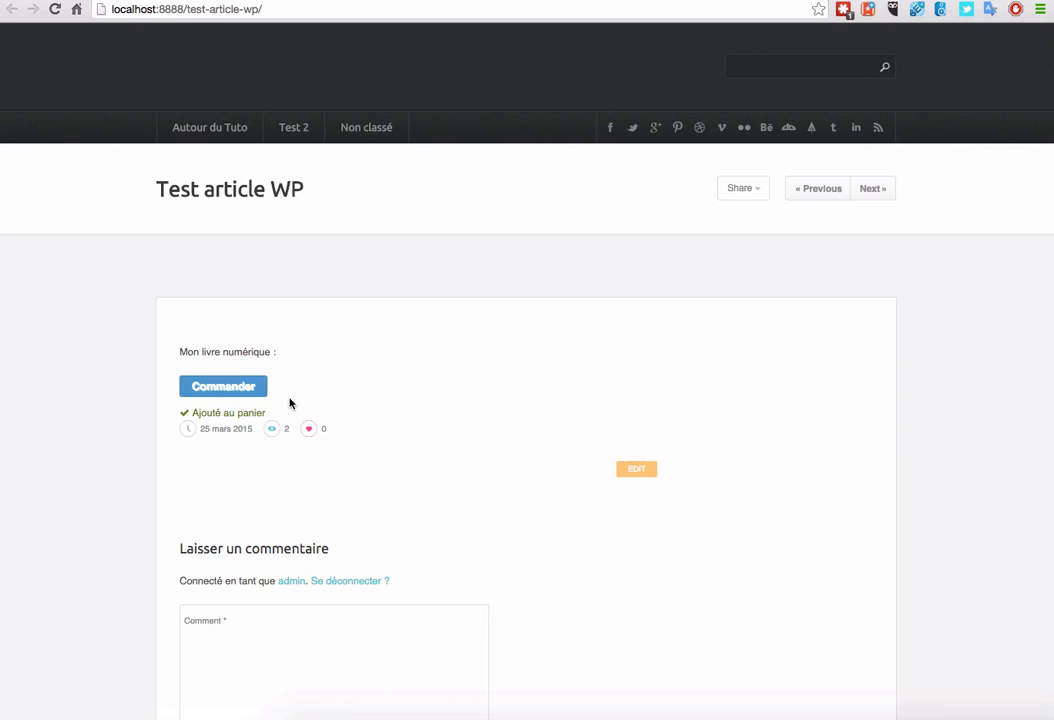
{"action": "left_click", "coordinate": [238, 388]}
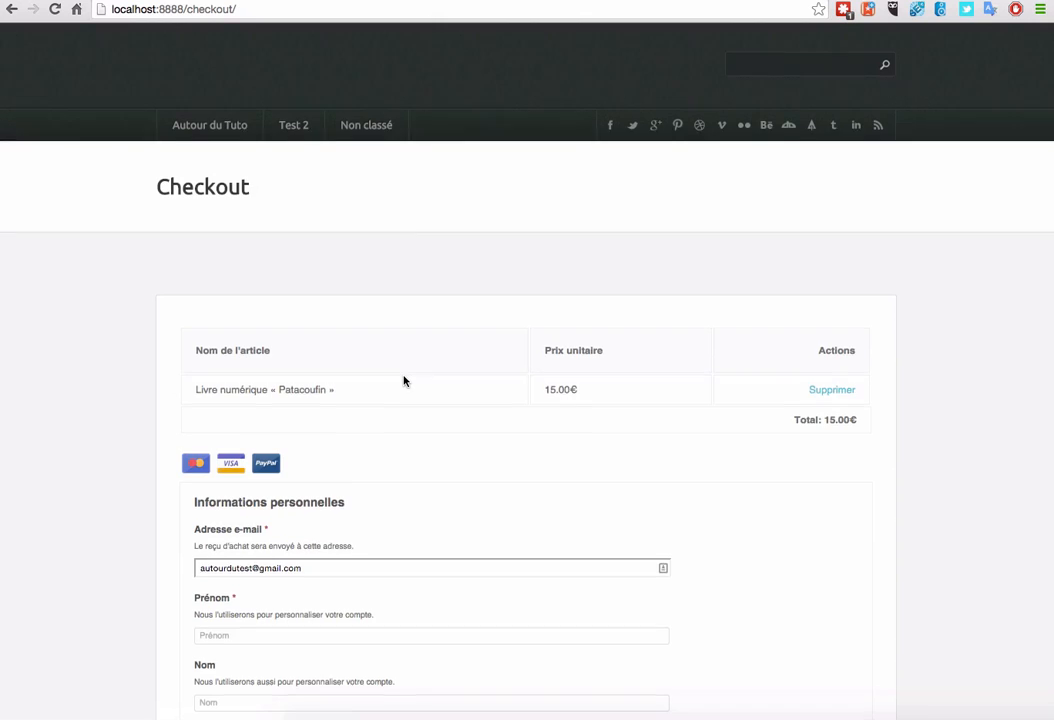
Step: Enter the buyer's first name, place the test order with Acheter, and return to the admin editor
{"action": "scroll", "coordinate": [404, 381], "scroll_direction": "down", "scroll_amount": 2}
{"action": "scroll", "coordinate": [404, 381], "scroll_direction": "down", "scroll_amount": 1}
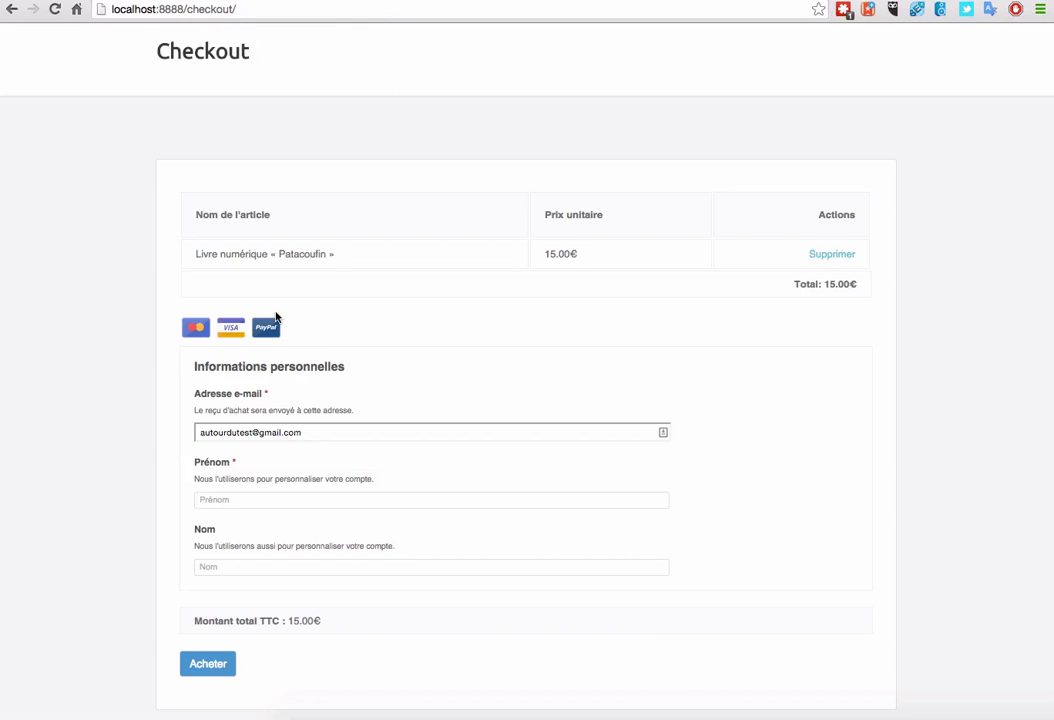
{"action": "left_click", "coordinate": [228, 509]}
{"action": "type", "text": "Cédric"}
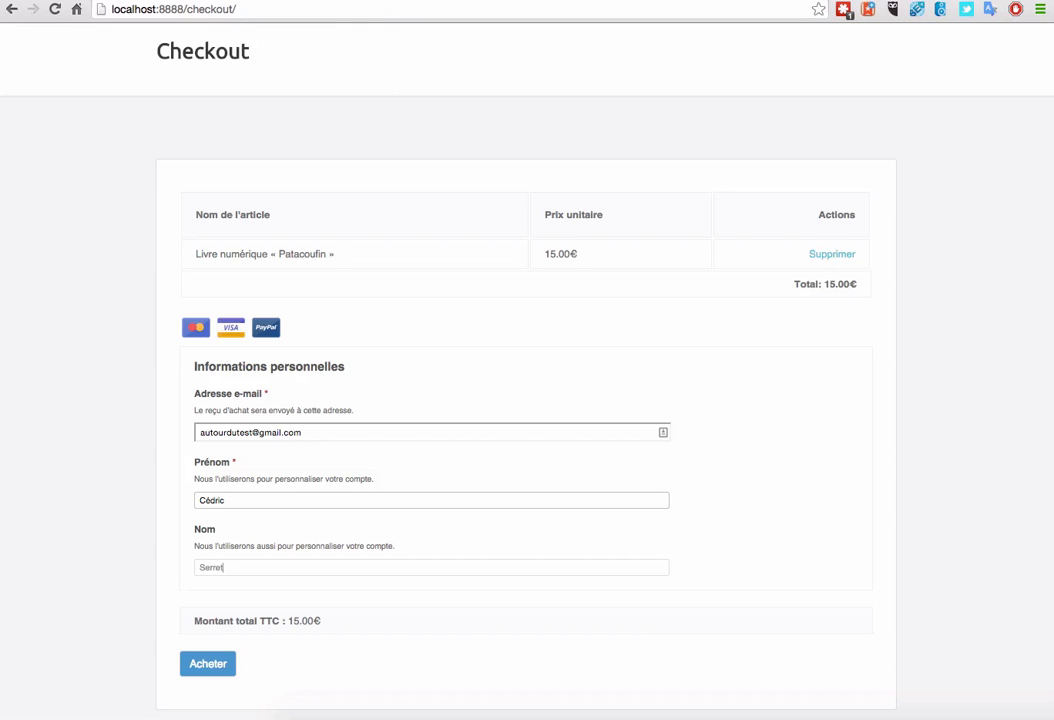
{"action": "left_click", "coordinate": [198, 666]}
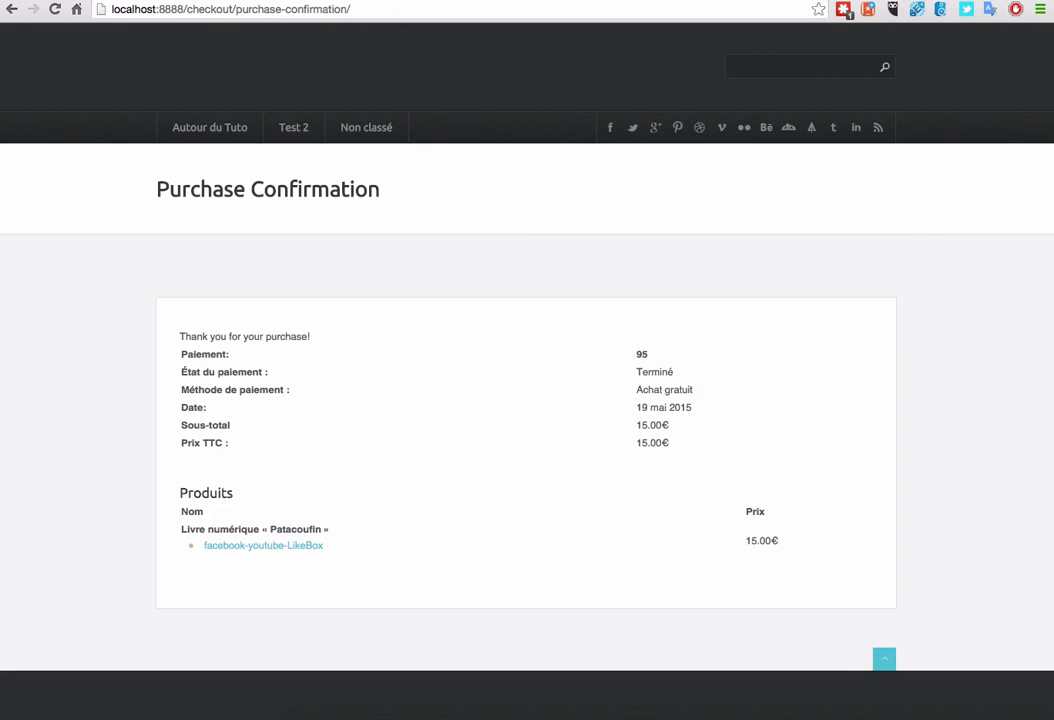
{"action": "left_click", "coordinate": [522, 0]}
Step: Enable PayPal standard as the default gateway, disable Paiement de test, and save the settings
{"action": "mouse_move", "coordinate": [54, 446]}
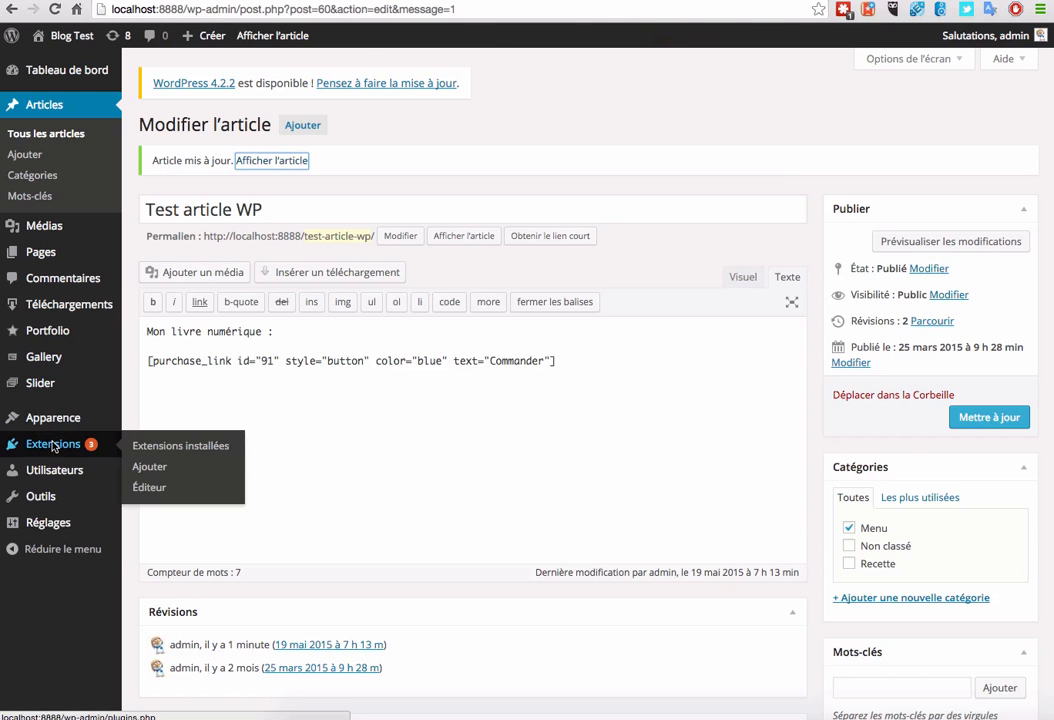
{"action": "mouse_move", "coordinate": [65, 304]}
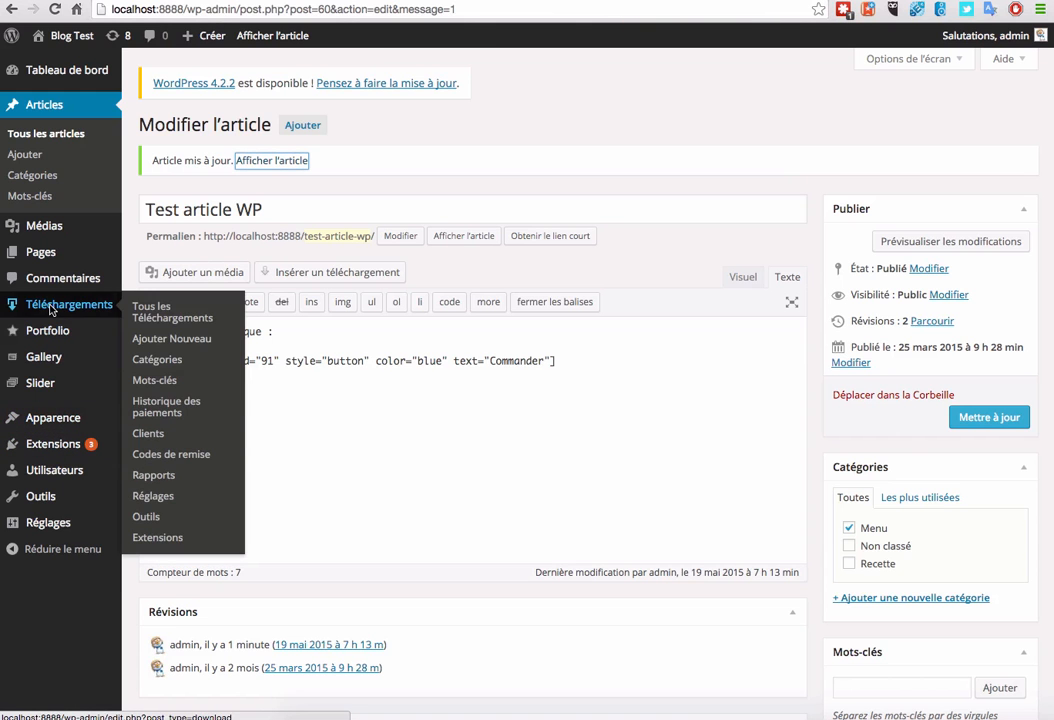
{"action": "left_click", "coordinate": [153, 496]}
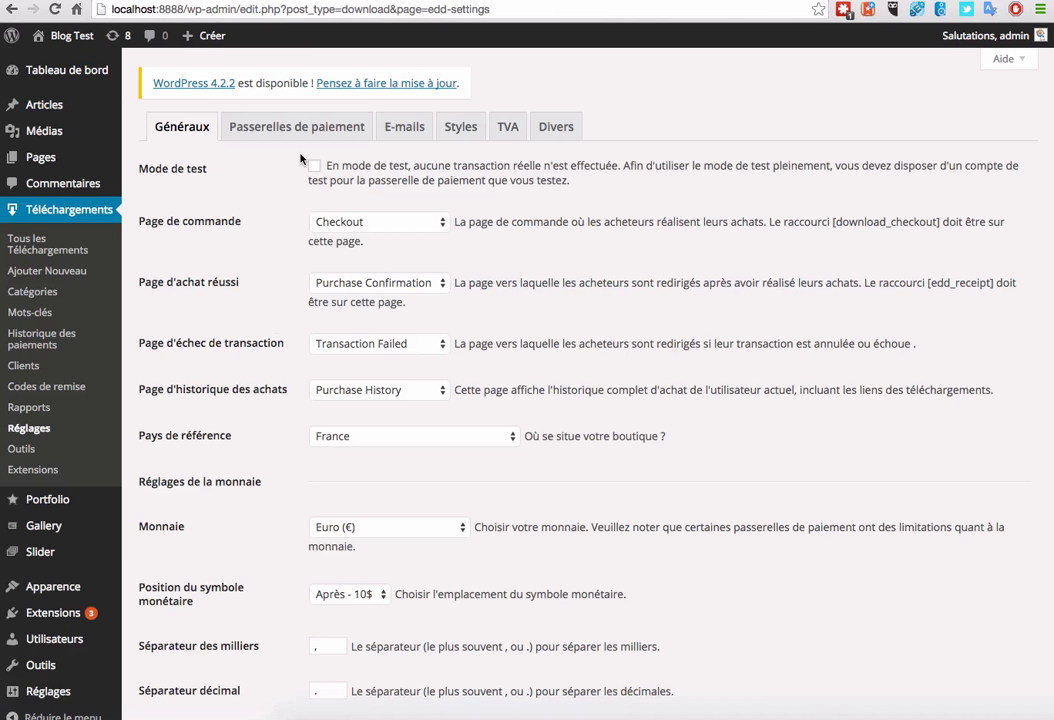
{"action": "left_click", "coordinate": [297, 126]}
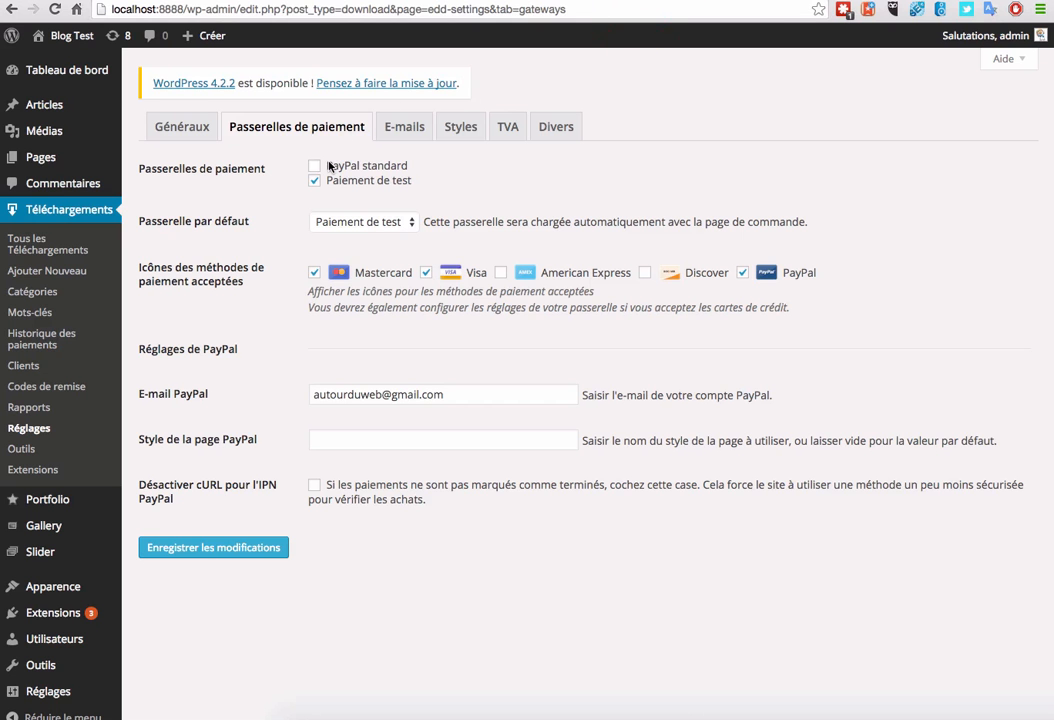
{"action": "left_click", "coordinate": [316, 166]}
{"action": "left_click", "coordinate": [318, 181]}
{"action": "left_click", "coordinate": [360, 222]}
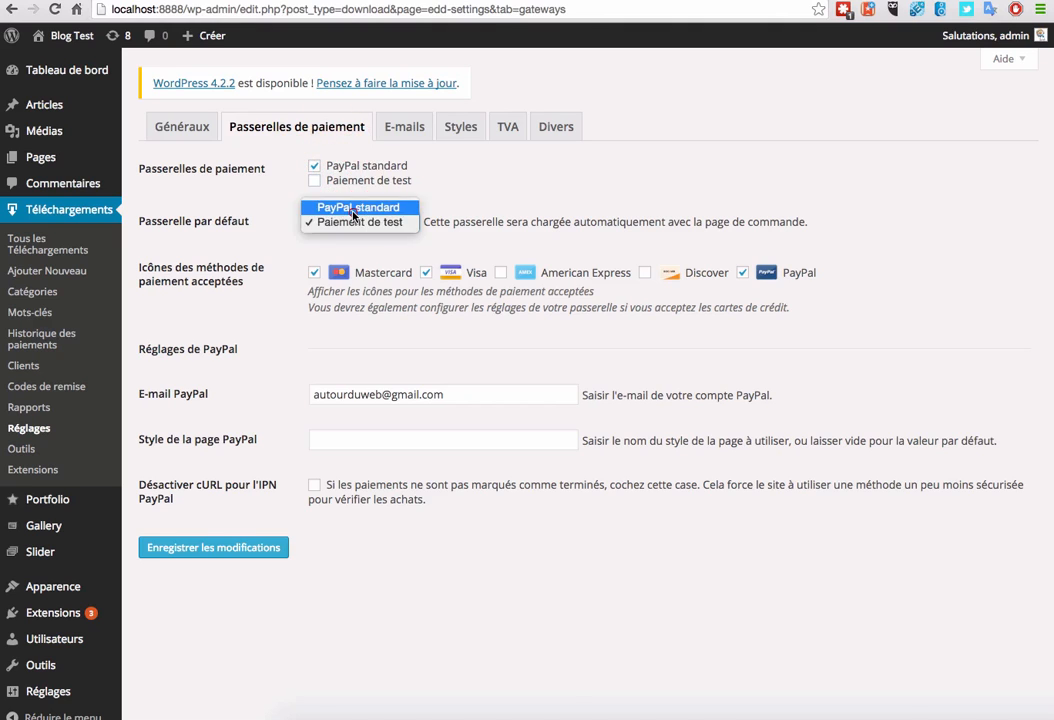
{"action": "left_click", "coordinate": [356, 207]}
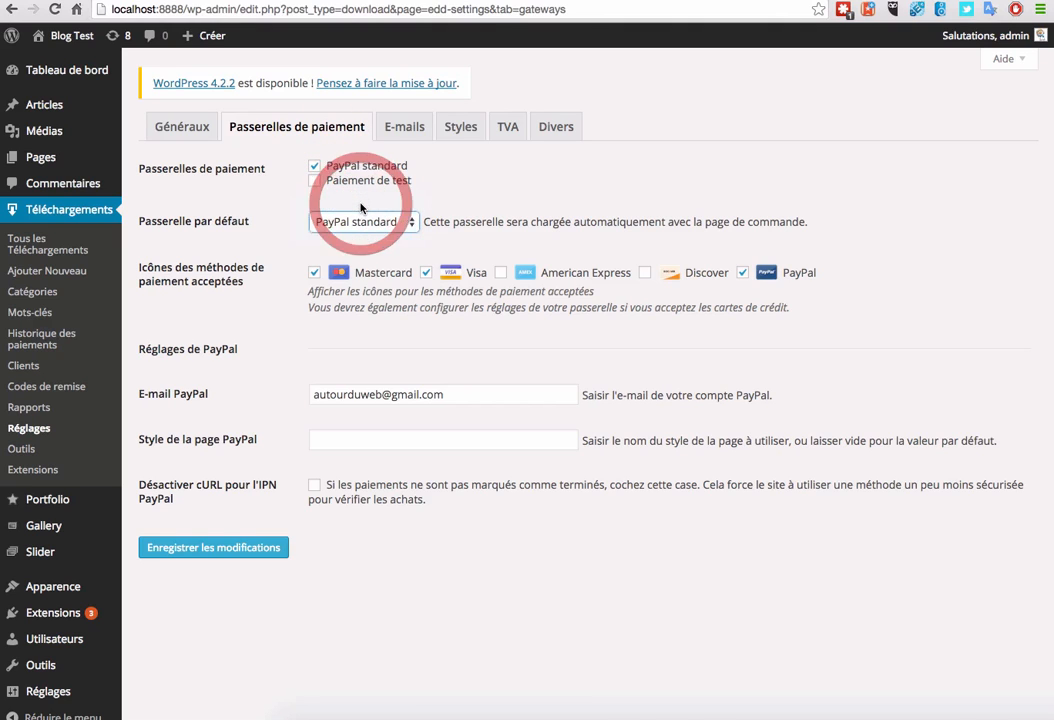
{"action": "left_click", "coordinate": [236, 548]}
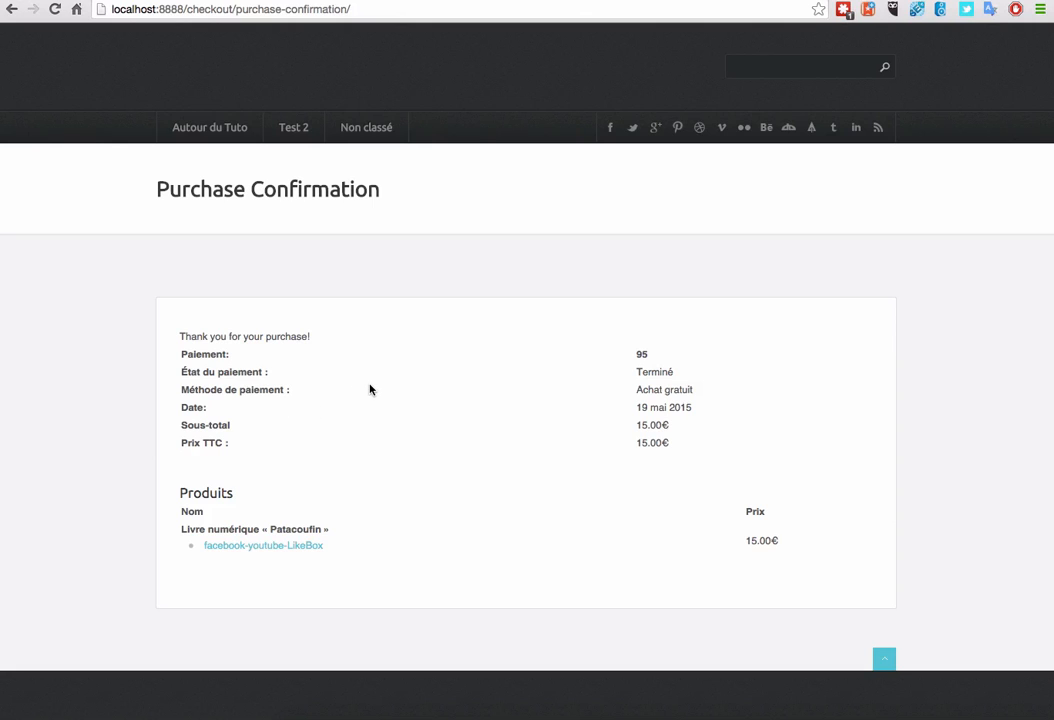
Step: Highlight the purchased product line on the confirmation page, then open Articles > Tous les articles
{"action": "left_click", "coordinate": [332, 533]}
{"action": "left_click_drag", "start_coordinate": [332, 533], "coordinate": [300, 547]}
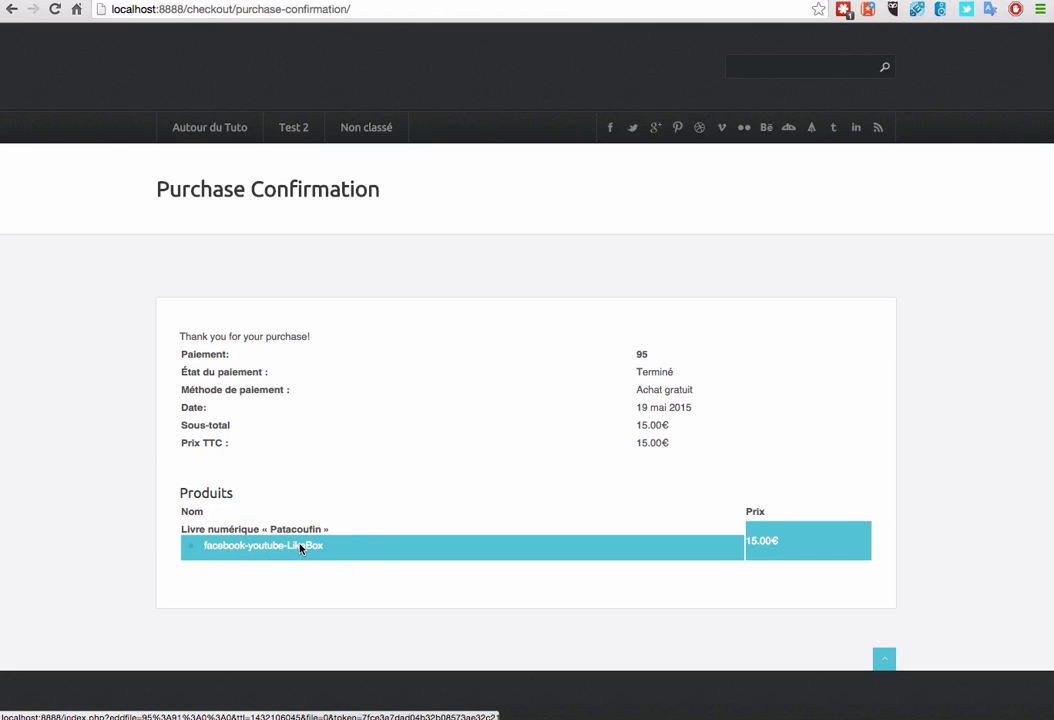
{"action": "left_click", "coordinate": [386, 482]}
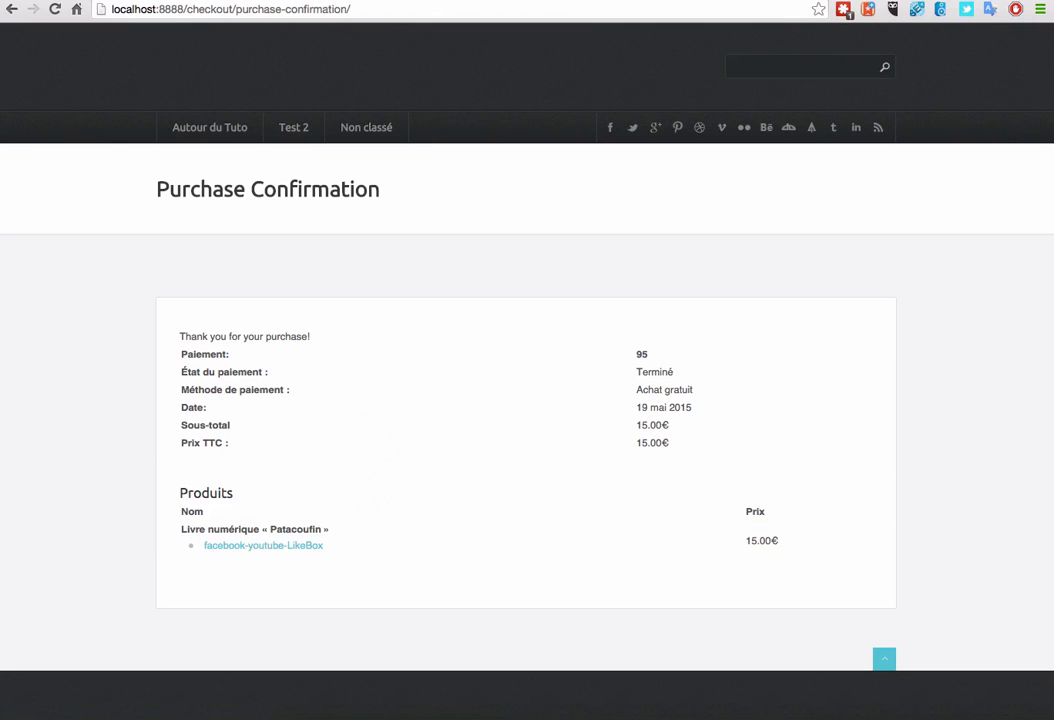
{"action": "left_click", "coordinate": [645, 6]}
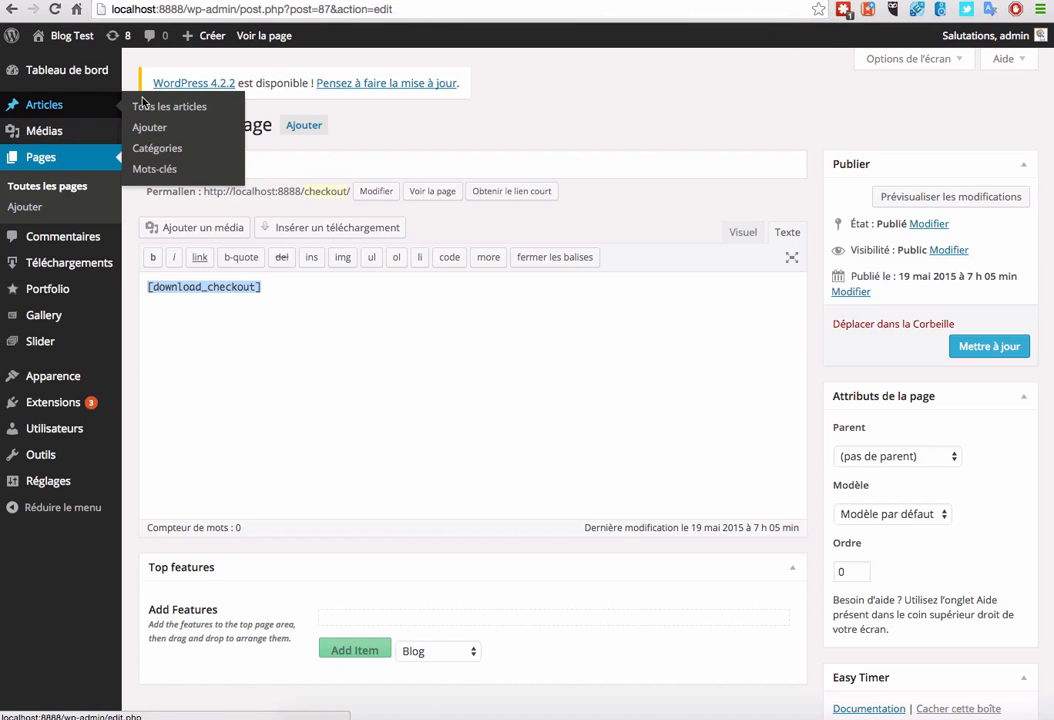
{"action": "left_click", "coordinate": [157, 105]}
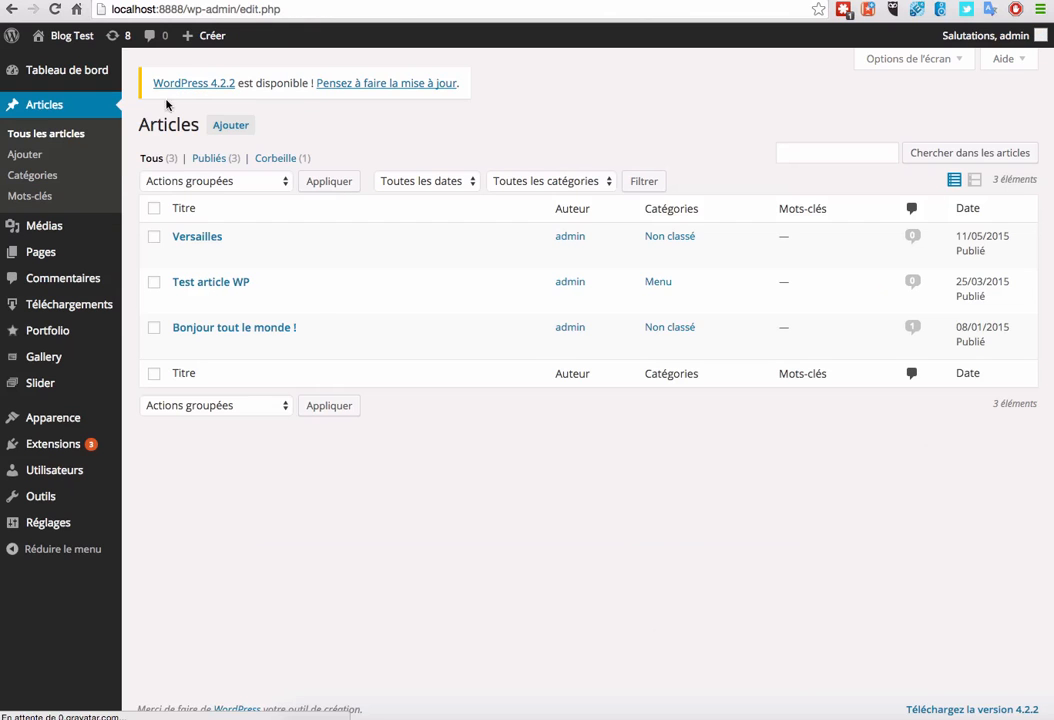
Step: View Test article WP, add the Patacoufin e-book to the cart, and go to checkout
{"action": "mouse_move", "coordinate": [241, 290]}
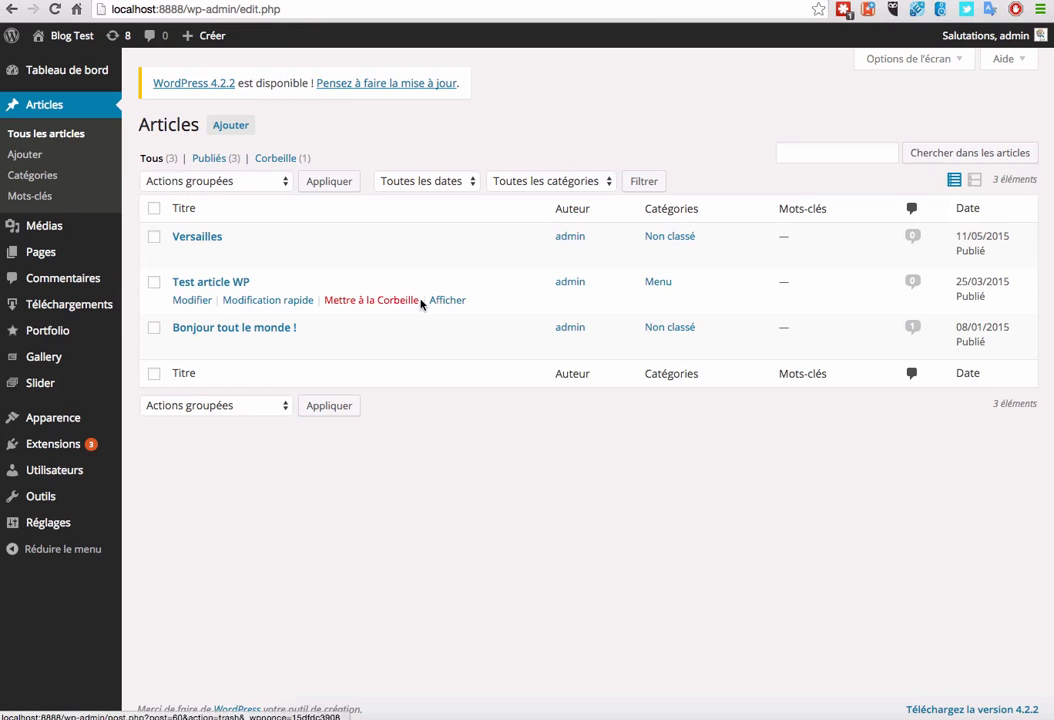
{"action": "left_click", "coordinate": [455, 301]}
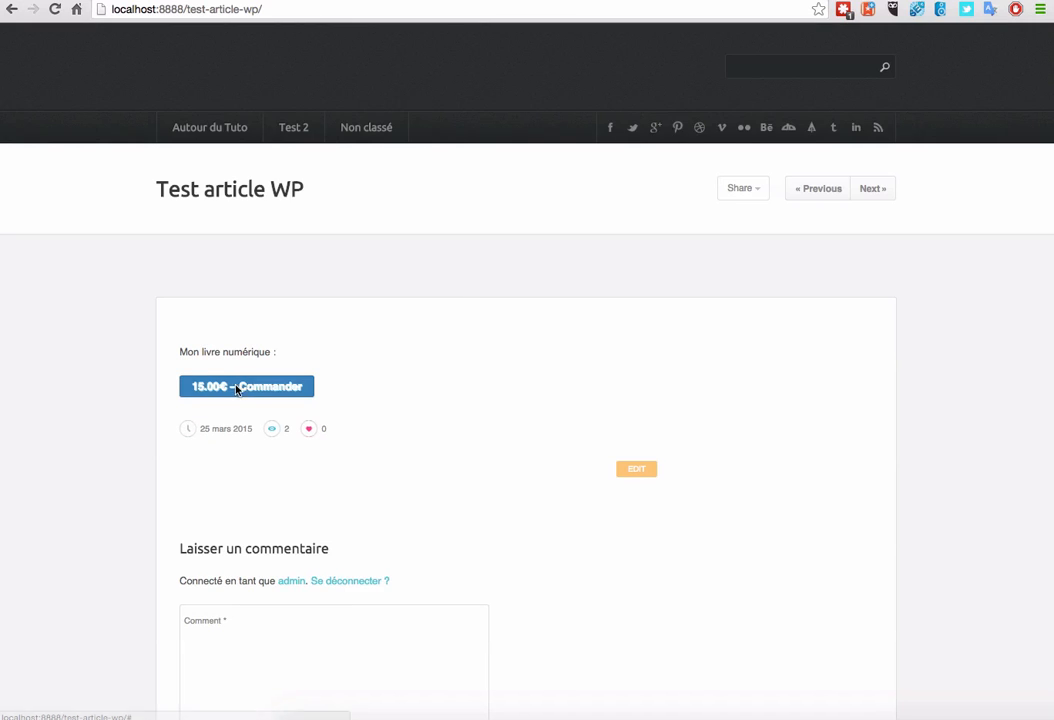
{"action": "left_click", "coordinate": [236, 389]}
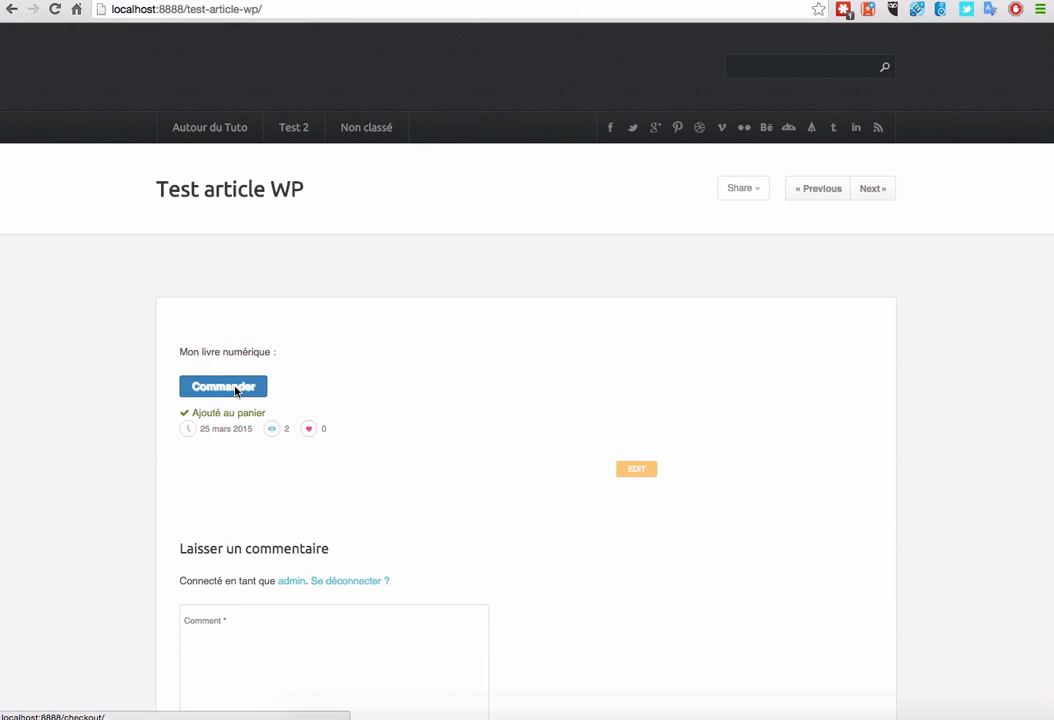
{"action": "left_click", "coordinate": [236, 389]}
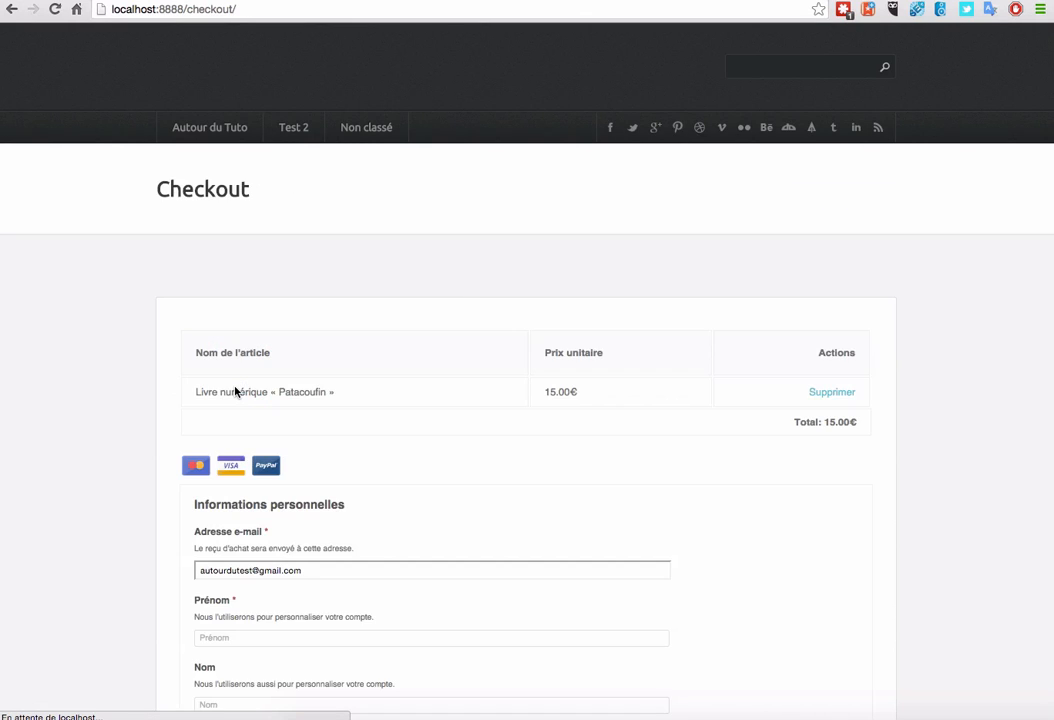
Step: Enter the buyer's first and last names and place the order to reach PayPal
{"action": "scroll", "coordinate": [270, 480], "scroll_direction": "down", "scroll_amount": 4}
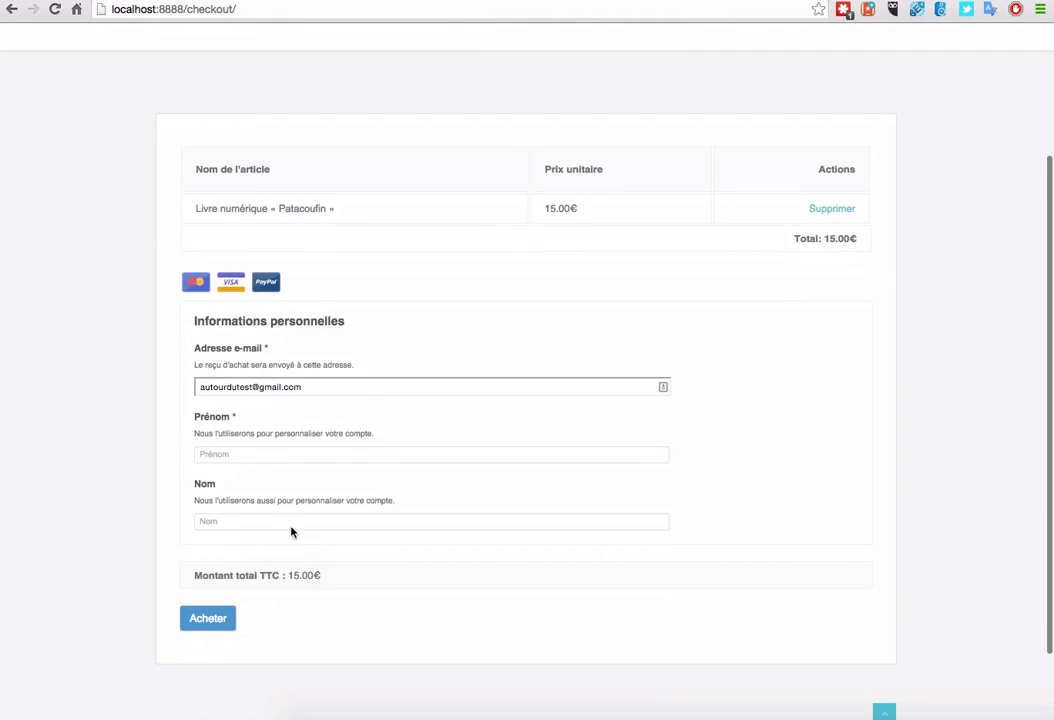
{"action": "left_click", "coordinate": [240, 455]}
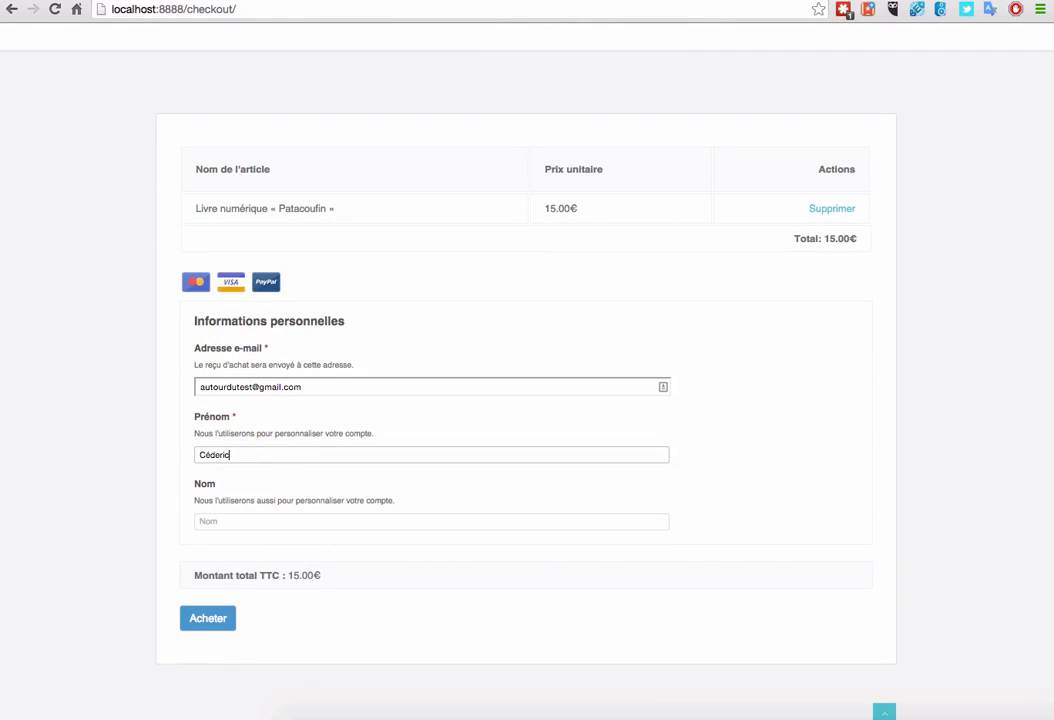
{"action": "key", "text": "Tab"}
{"action": "left_click", "coordinate": [211, 617]}
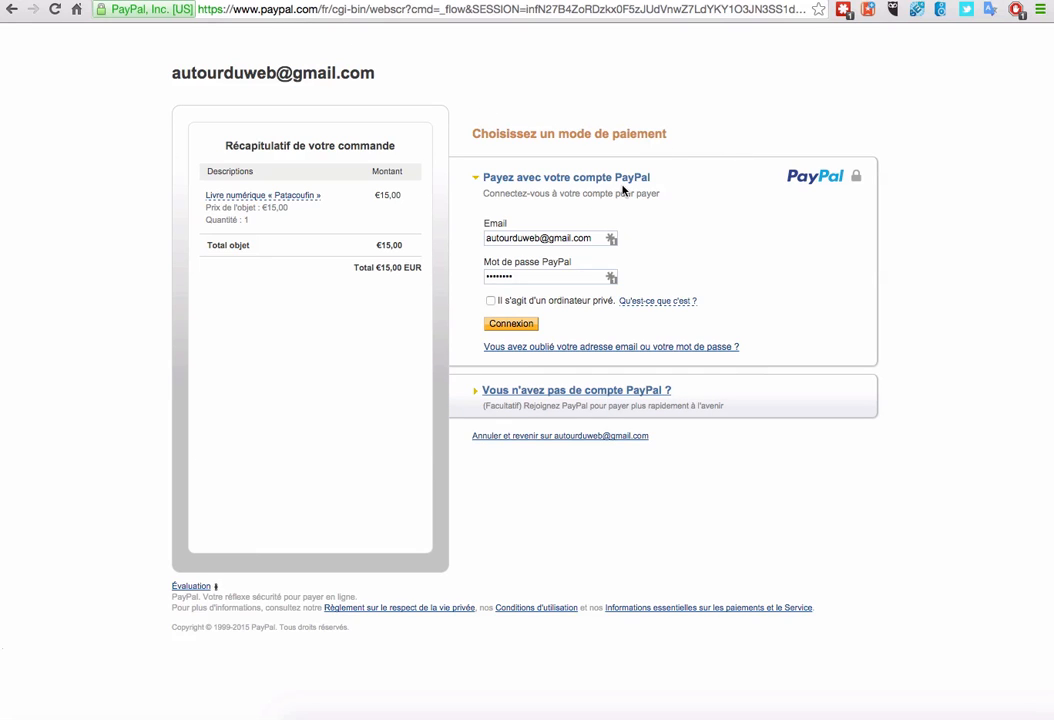
Step: View PayPal's card payment option for buyers without an account, then return to WordPress gateway settings
{"action": "left_click", "coordinate": [735, 175]}
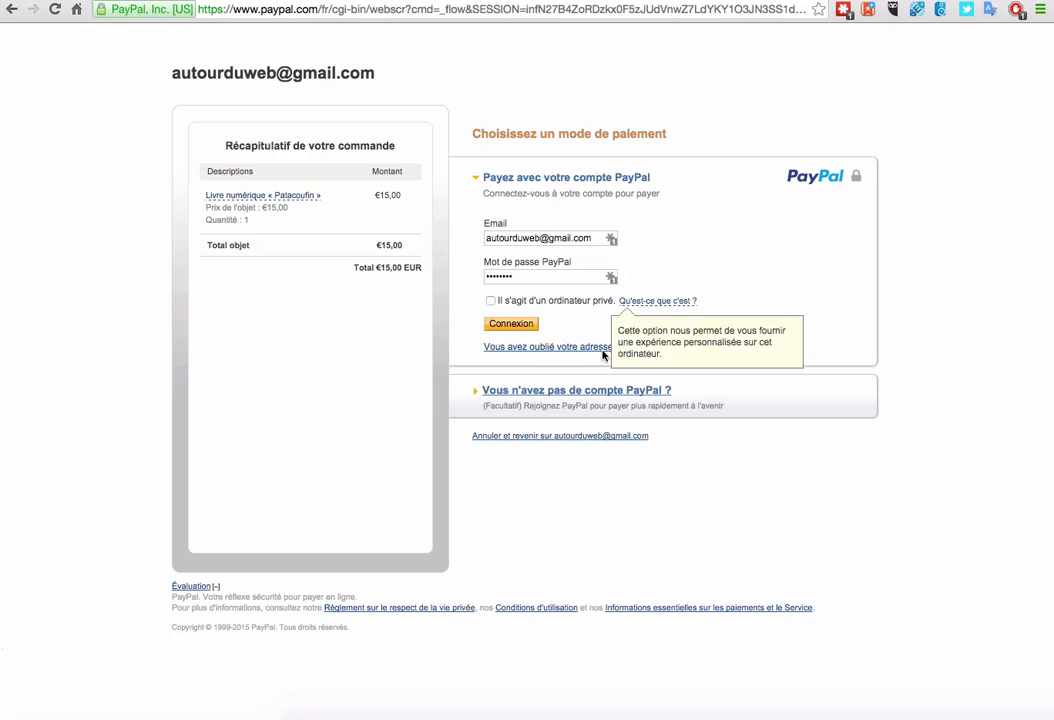
{"action": "left_click", "coordinate": [720, 393]}
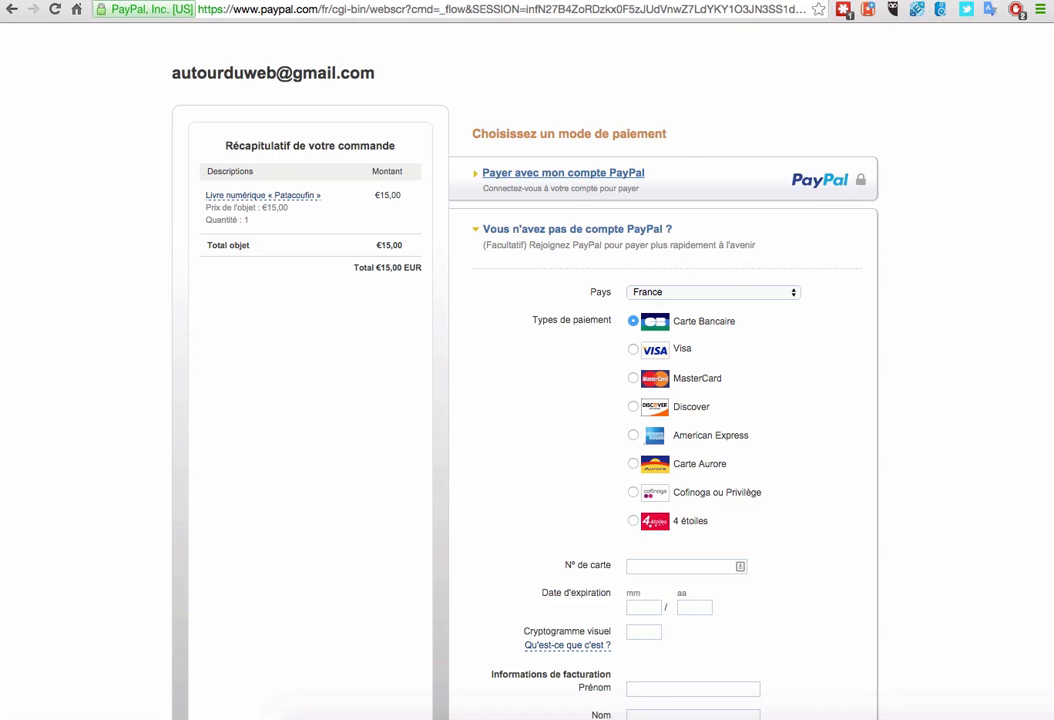
{"action": "left_click", "coordinate": [640, 1]}
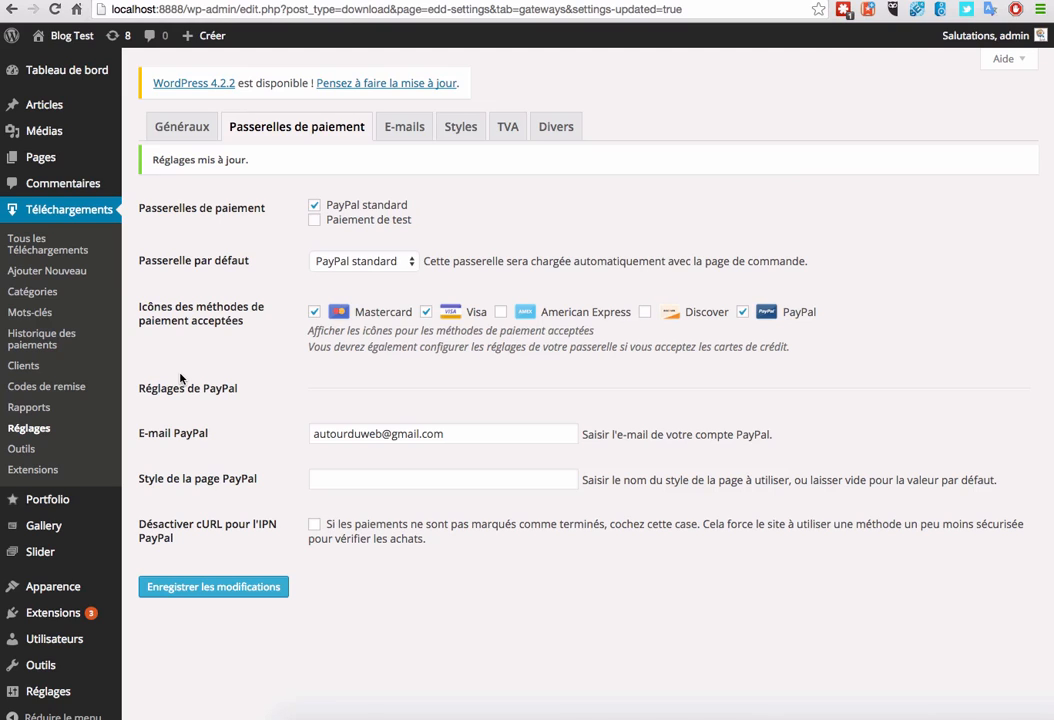
Step: Check the empty discount codes list, then browse the Extensions catalogue down to Recurring Payments, Zapier and Braintree
{"action": "left_click", "coordinate": [45, 394]}
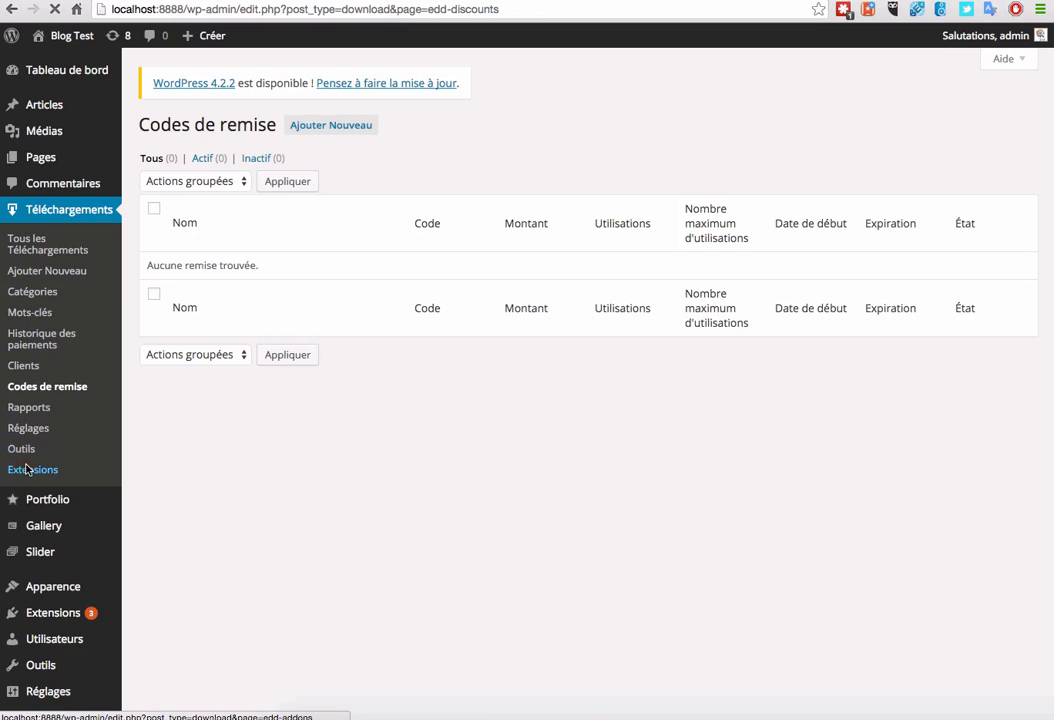
{"action": "left_click", "coordinate": [28, 469]}
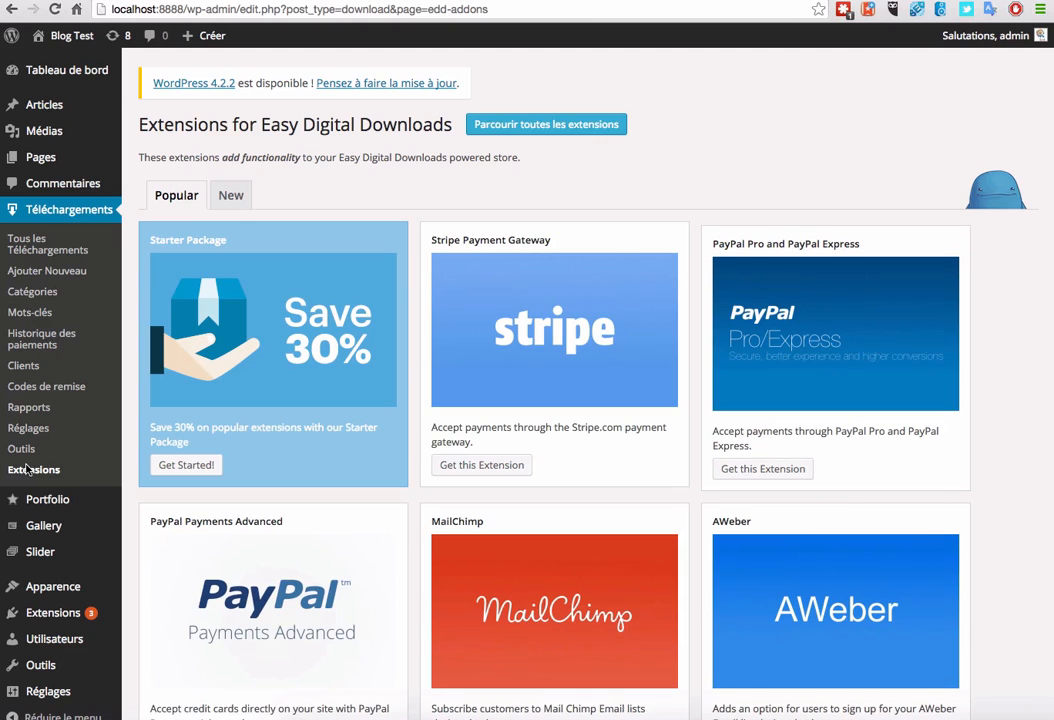
{"action": "scroll", "coordinate": [412, 216], "scroll_direction": "down", "scroll_amount": 3}
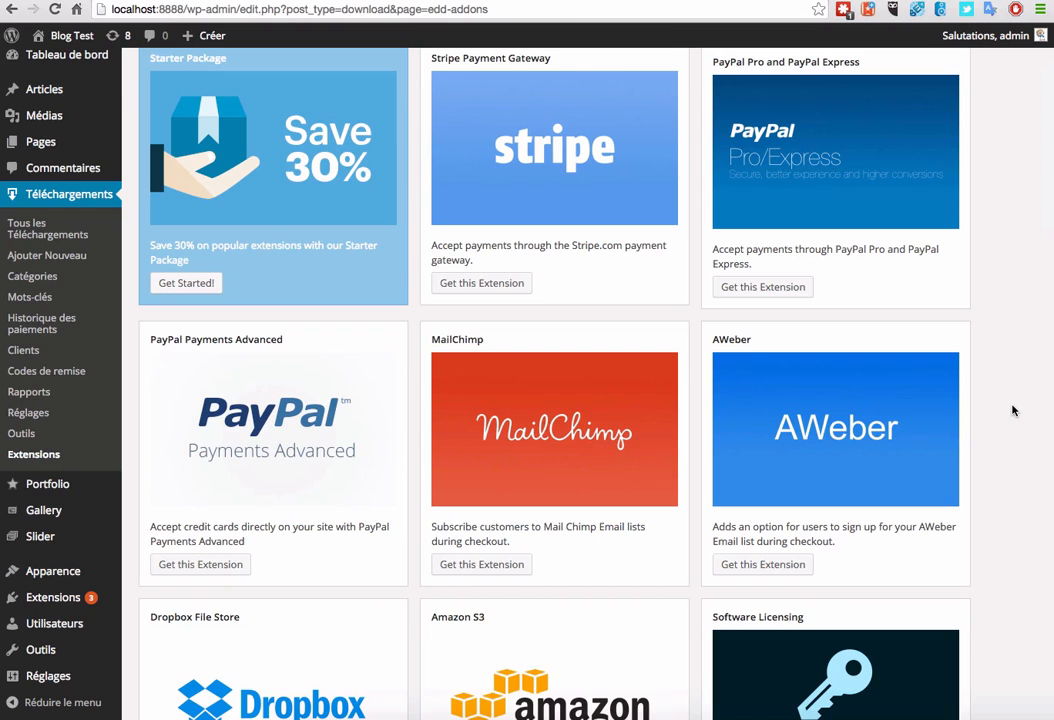
{"action": "scroll", "coordinate": [1012, 410], "scroll_direction": "down", "scroll_amount": 2}
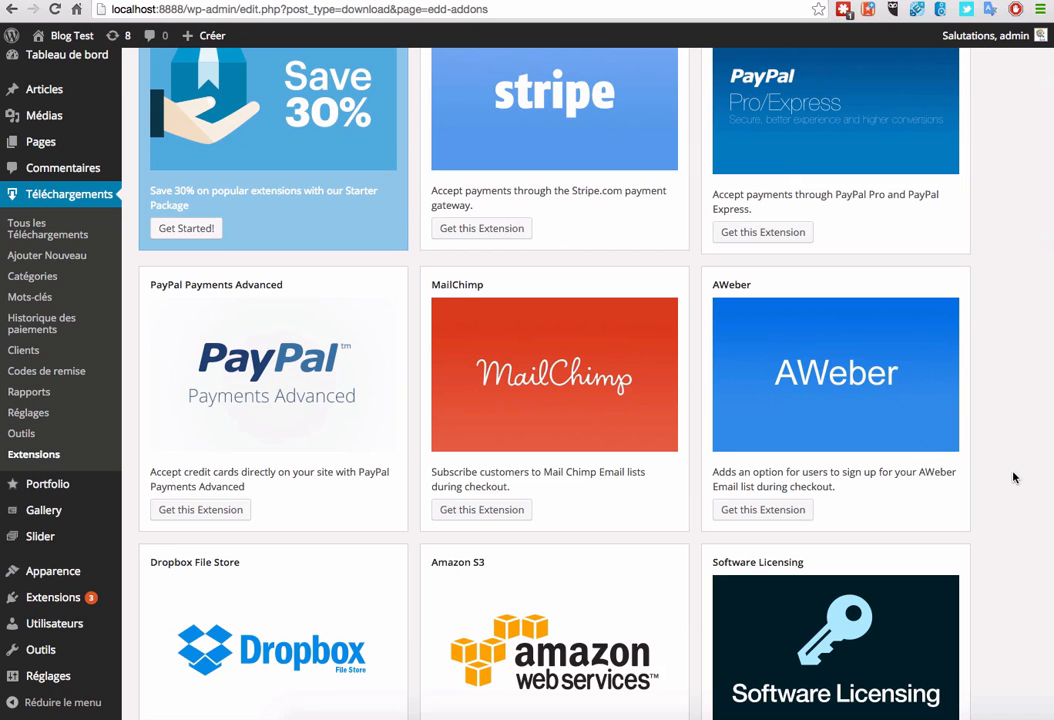
{"action": "scroll", "coordinate": [1013, 477], "scroll_direction": "down", "scroll_amount": 3}
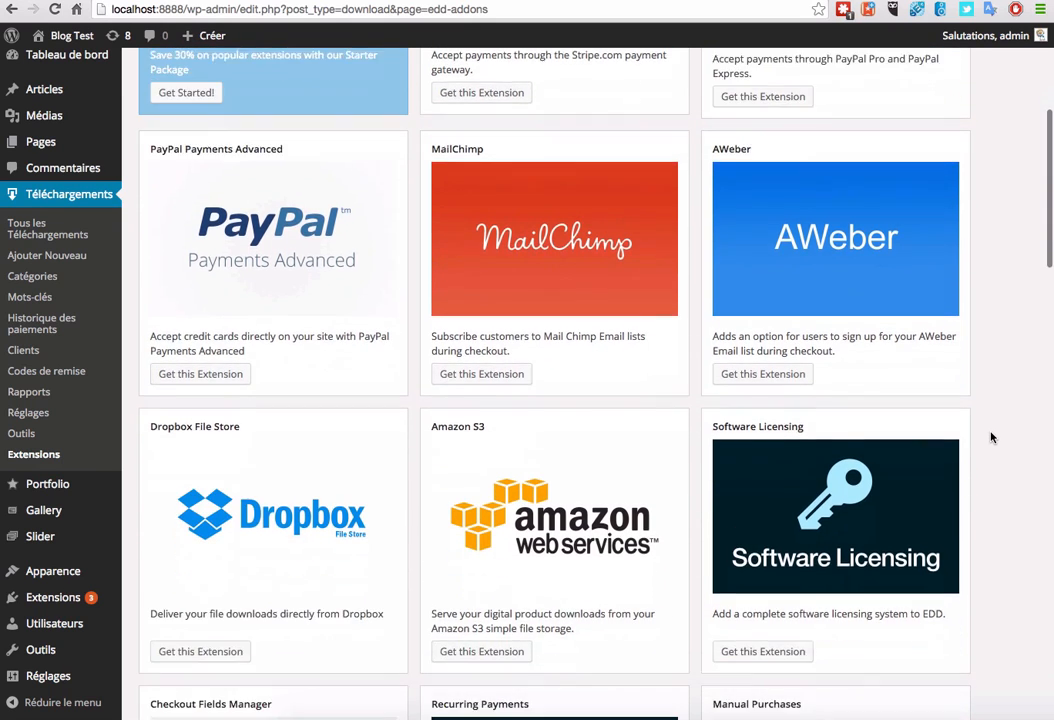
{"action": "scroll", "coordinate": [990, 437], "scroll_direction": "down", "scroll_amount": 5}
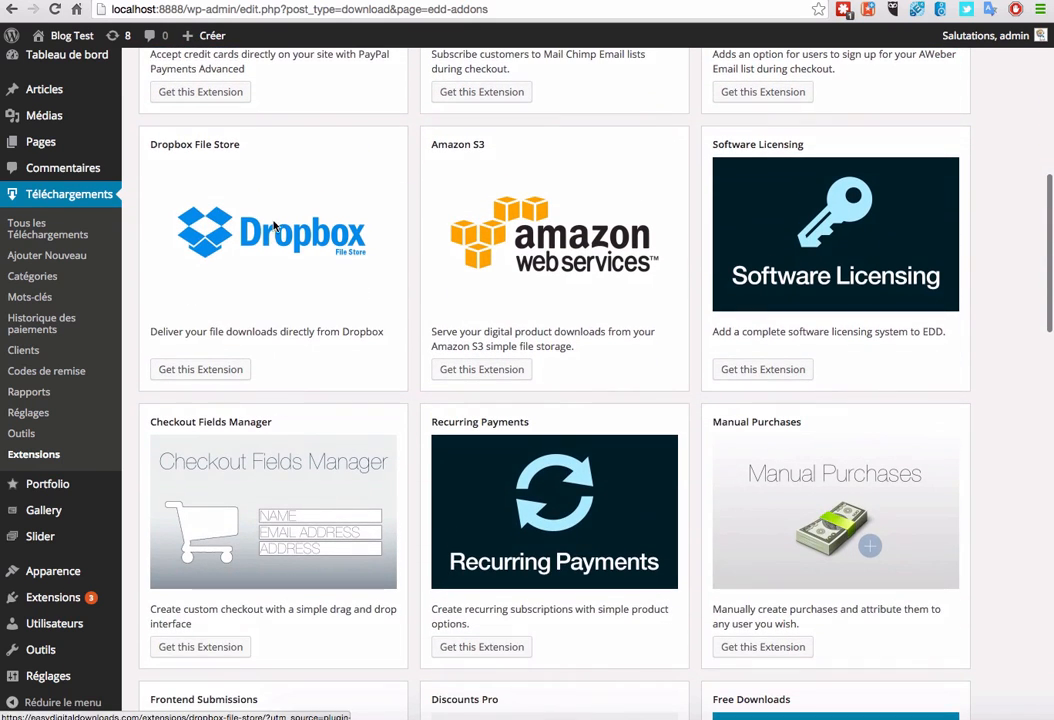
{"action": "scroll", "coordinate": [423, 329], "scroll_direction": "down", "scroll_amount": 3}
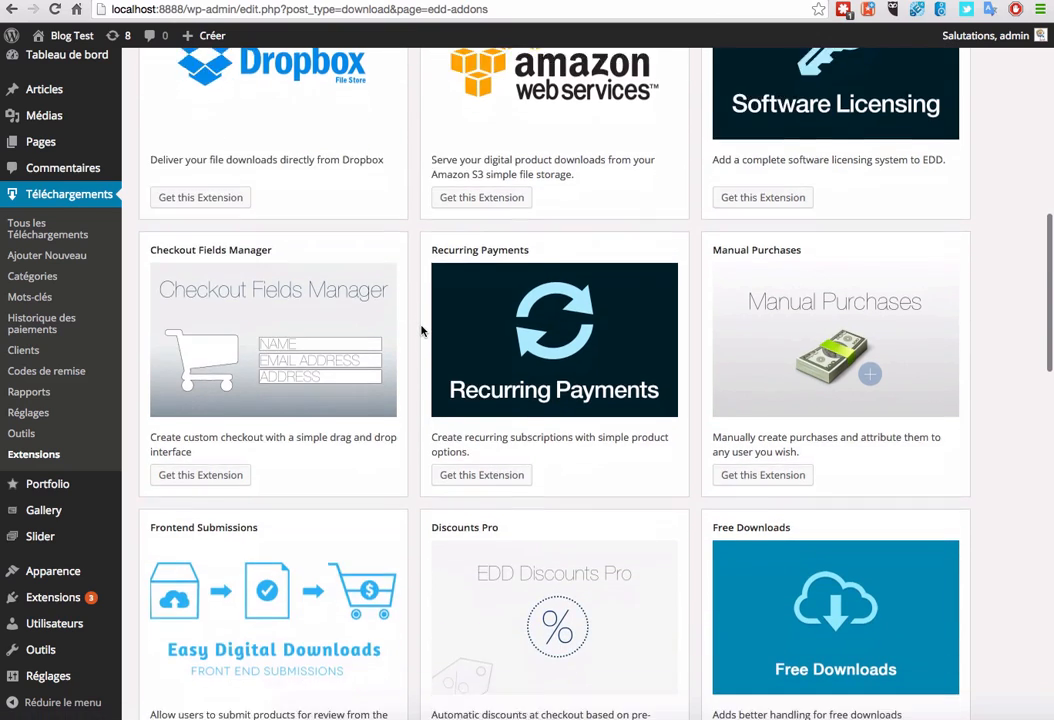
{"action": "scroll", "coordinate": [423, 330], "scroll_direction": "down", "scroll_amount": 8}
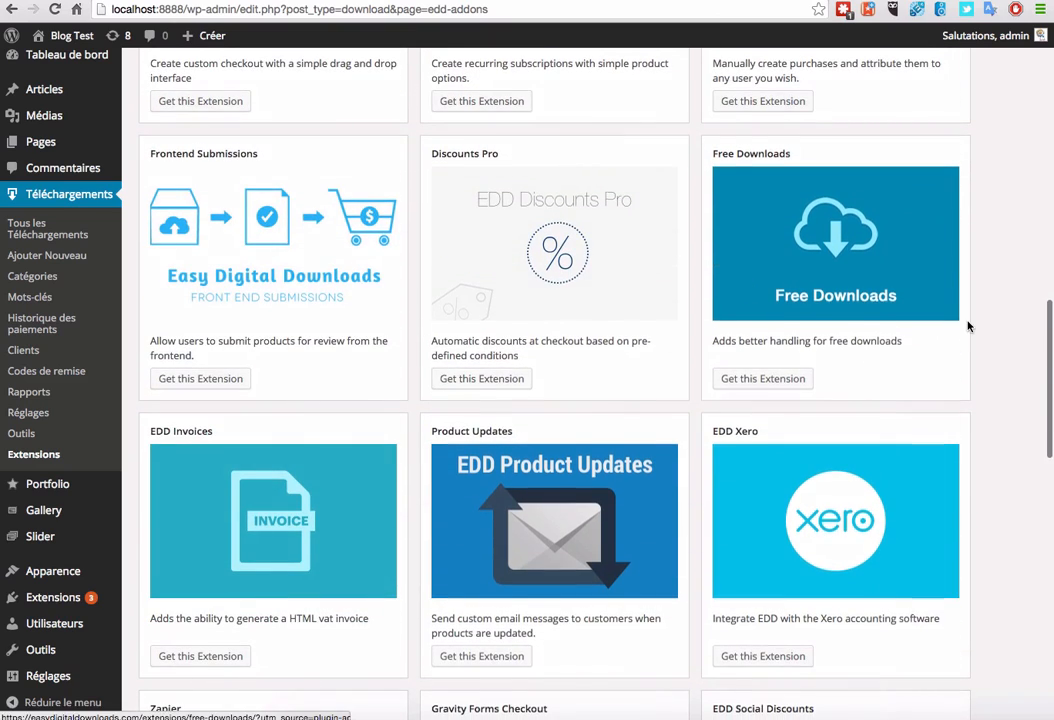
{"action": "scroll", "coordinate": [968, 326], "scroll_direction": "down", "scroll_amount": 8}
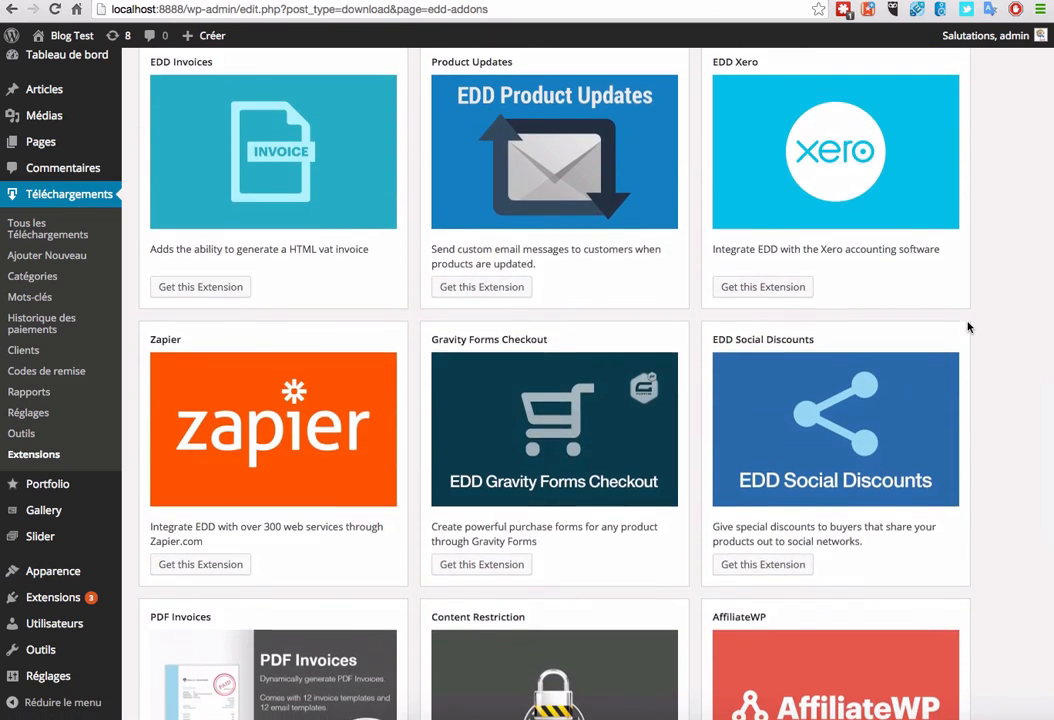
{"action": "scroll", "coordinate": [968, 326], "scroll_direction": "down", "scroll_amount": 1}
{"action": "scroll", "coordinate": [968, 326], "scroll_direction": "down", "scroll_amount": 20}
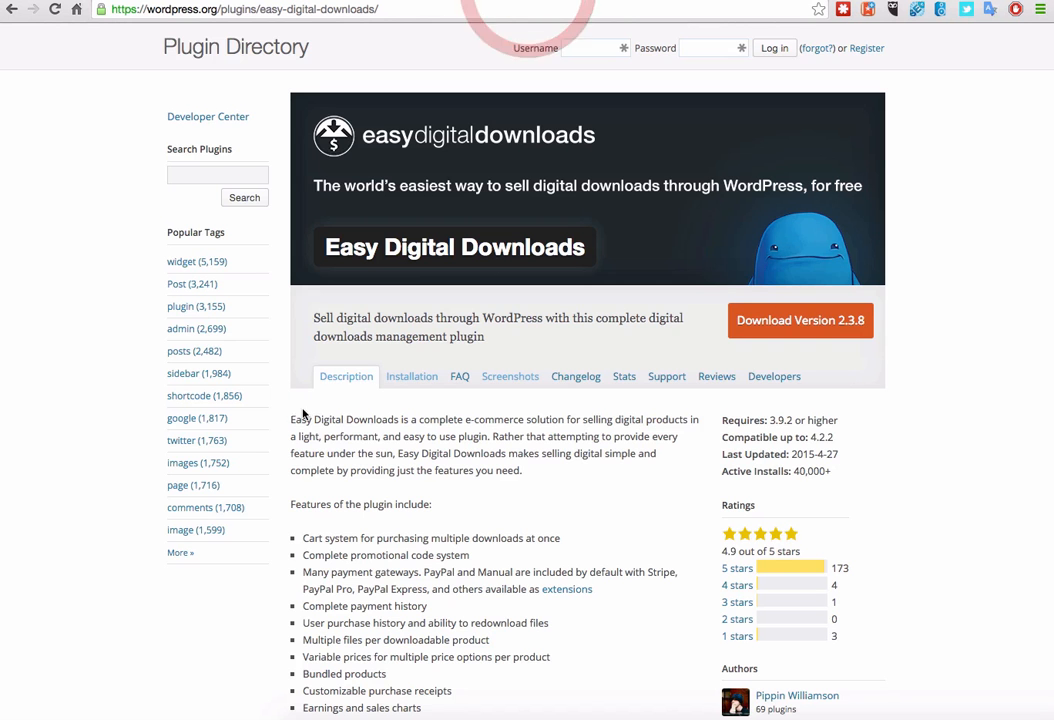
Step: Scroll the wordpress.org Easy Digital Downloads page, then back up to the Download Version 2.3.8 banner
{"action": "scroll", "coordinate": [292, 443], "scroll_direction": "down", "scroll_amount": 3}
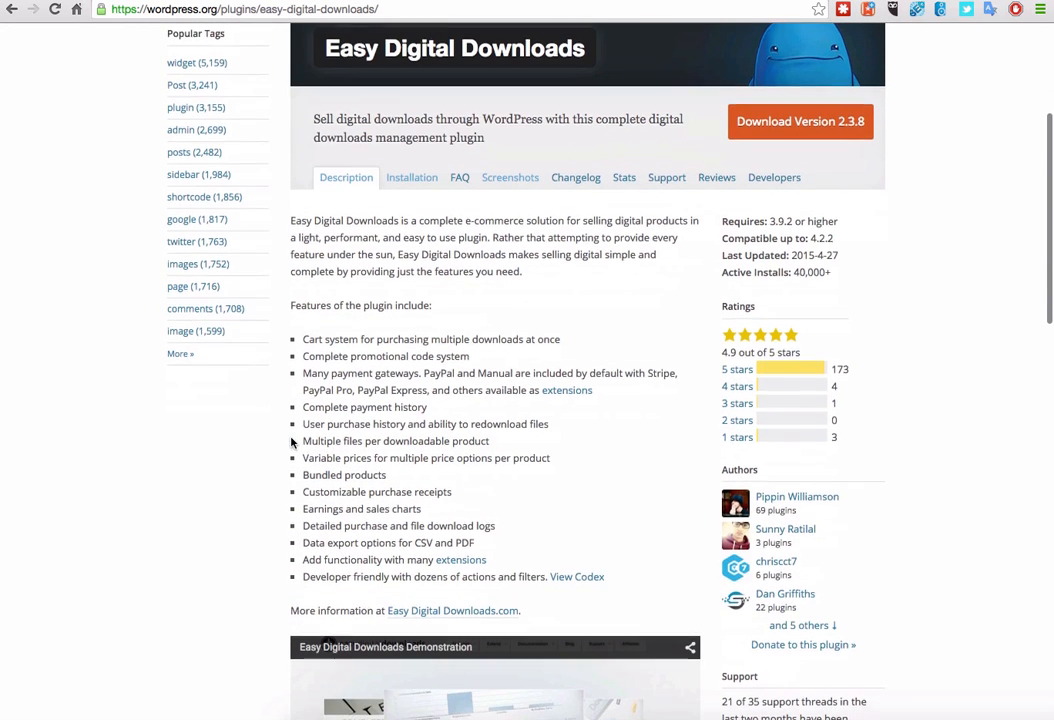
{"action": "scroll", "coordinate": [293, 443], "scroll_direction": "down", "scroll_amount": 1}
{"action": "scroll", "coordinate": [489, 266], "scroll_direction": "up", "scroll_amount": 3}
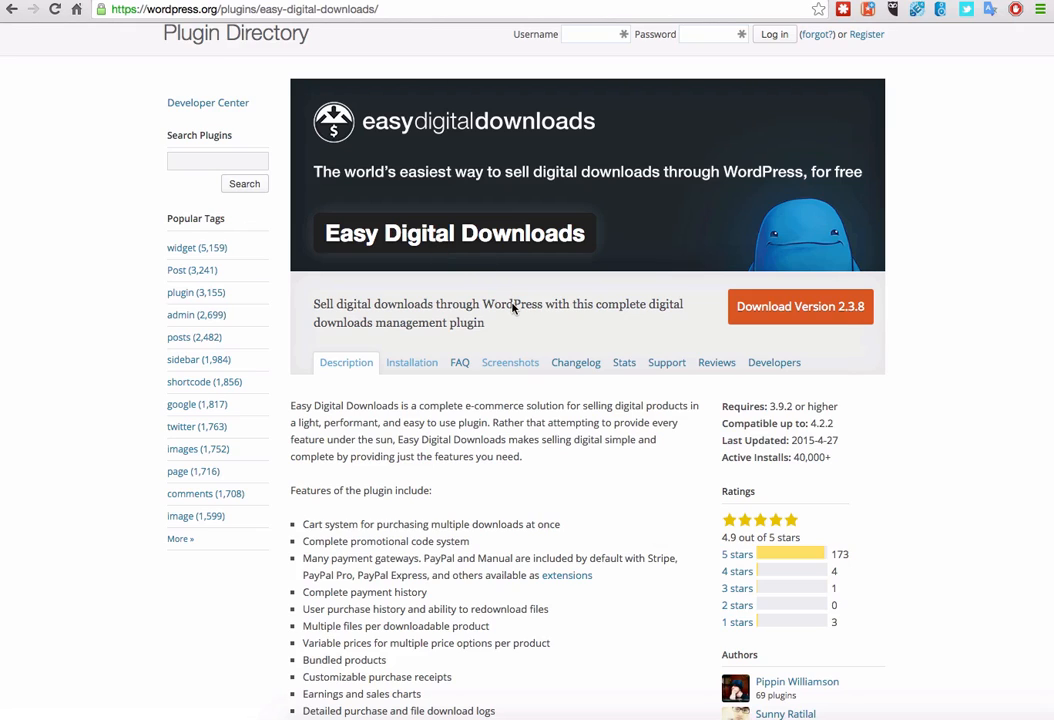